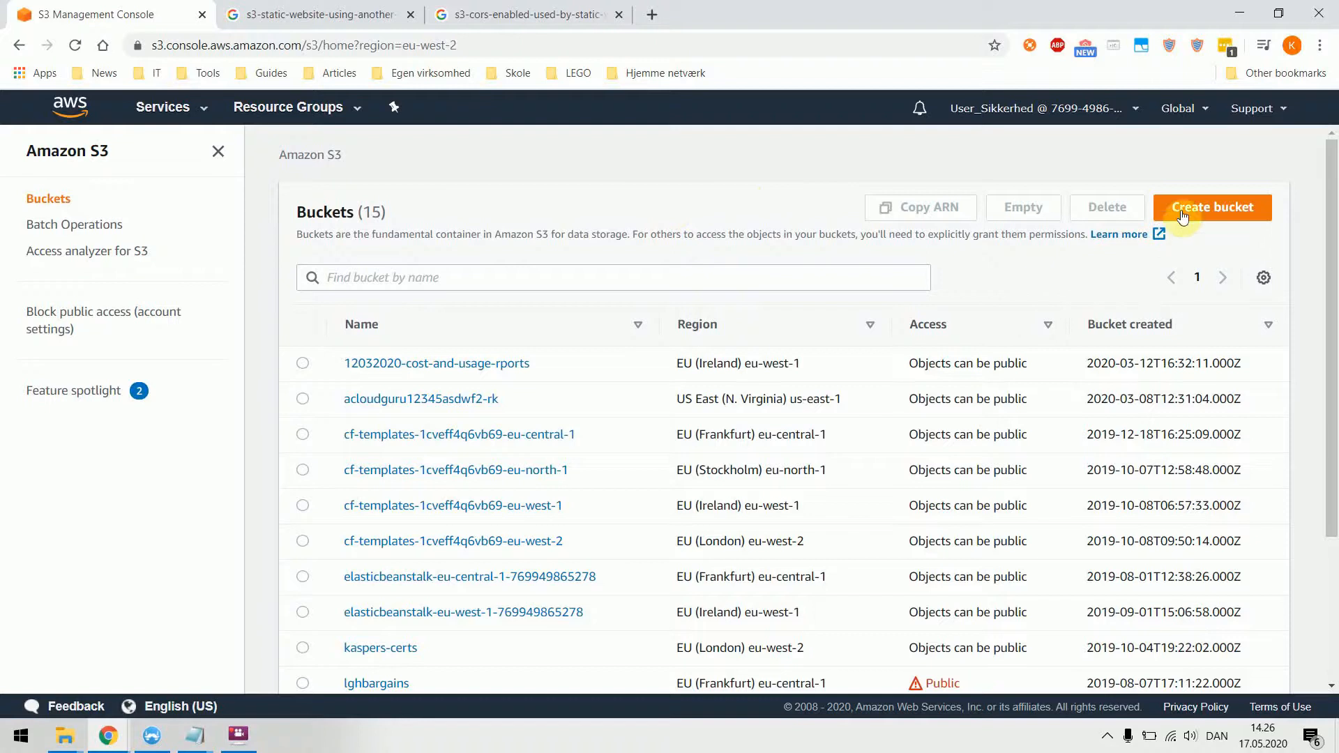
Step: Start a new S3 bucket named a-s3-static-website-using-another-cors-enabled-bucket, copying the name from the Google search page
{"action": "left_click", "coordinate": [1193, 213]}
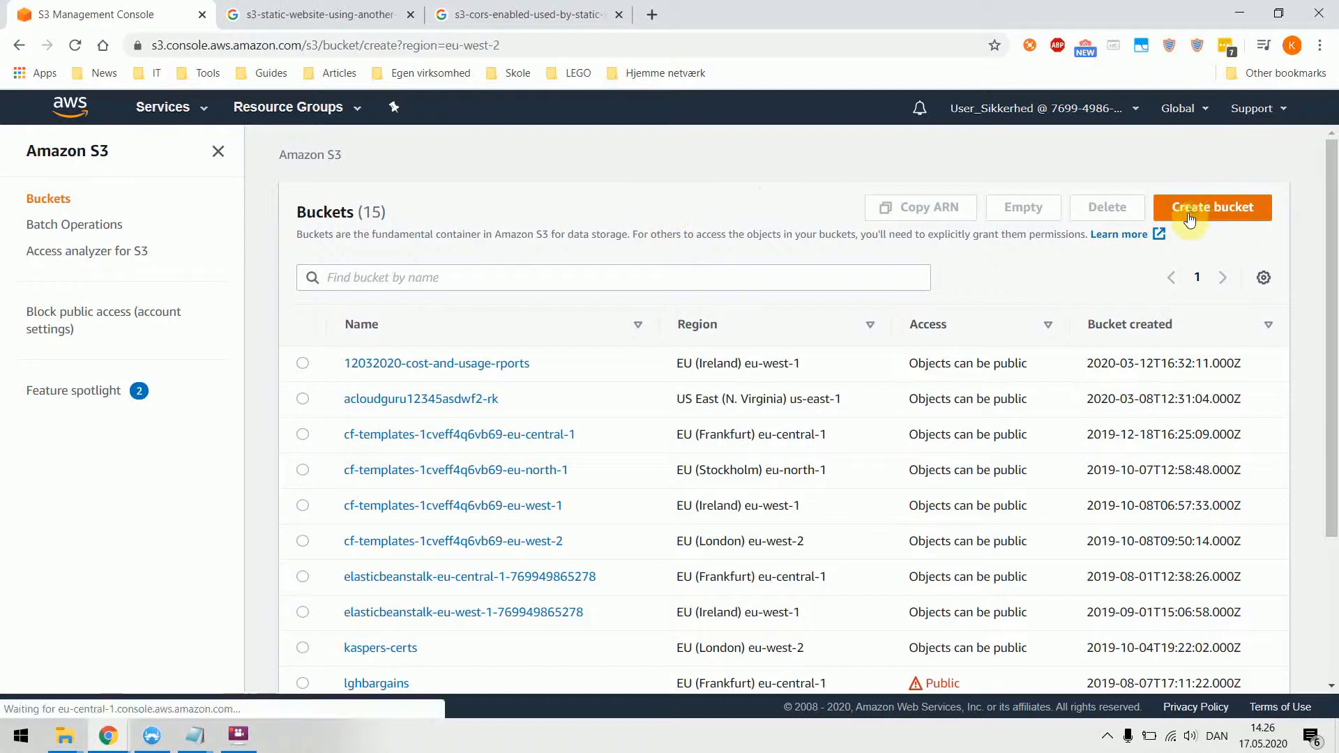
{"action": "left_click", "coordinate": [307, 26]}
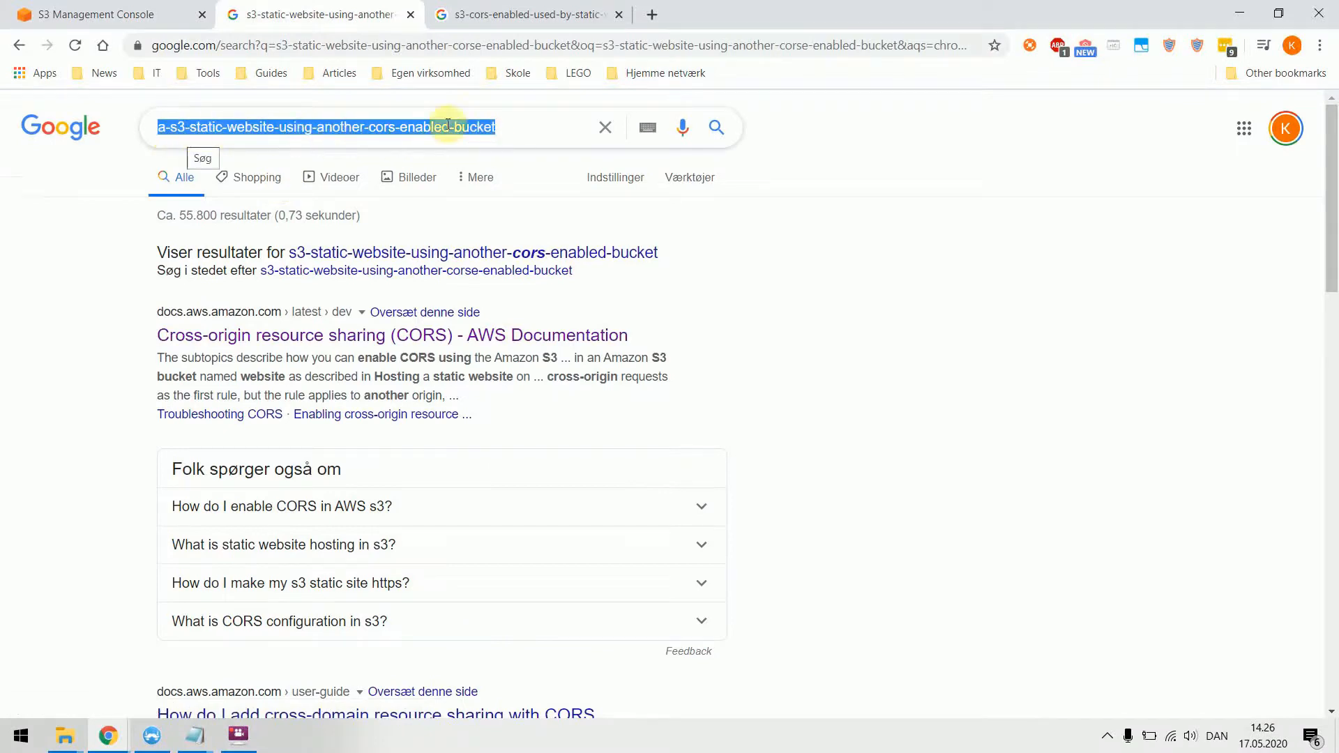
{"action": "left_click", "coordinate": [101, 23]}
{"action": "left_click", "coordinate": [185, 326]}
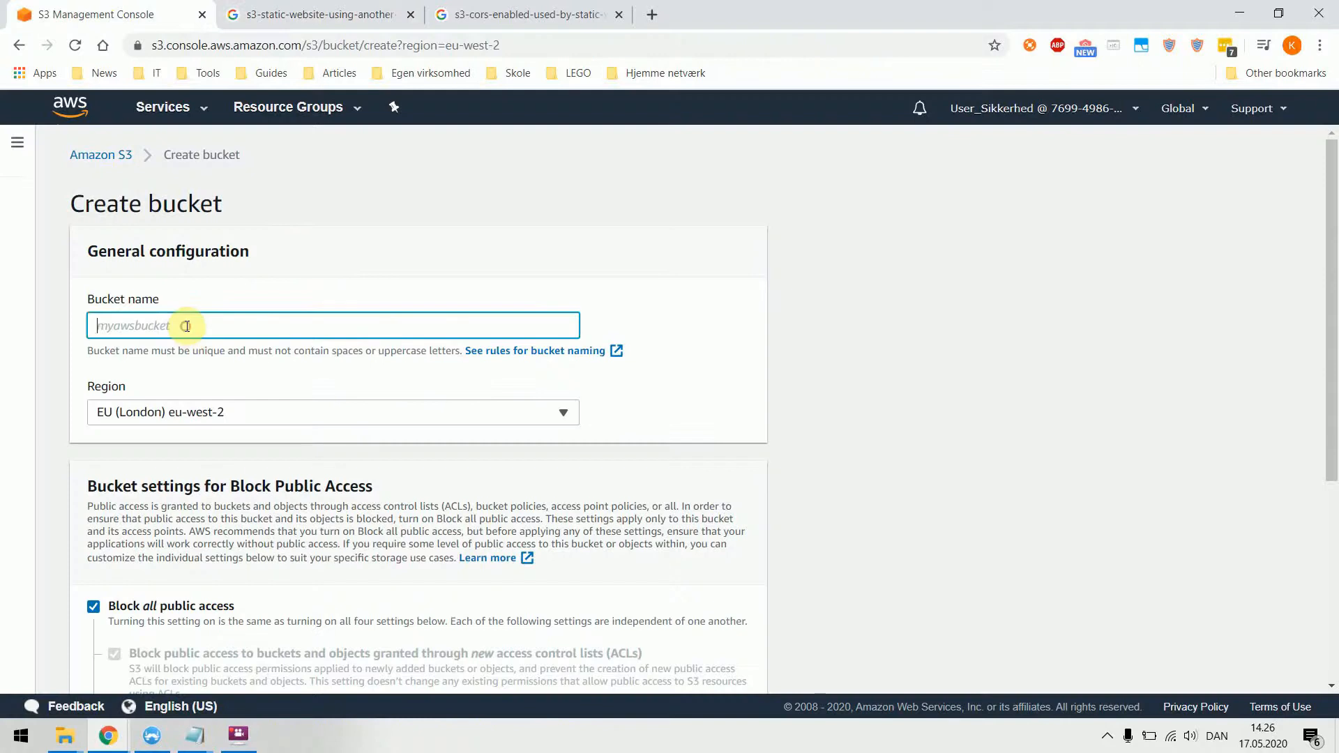
{"action": "type", "text": "a-s3-static-website-using-another-cors-enabled-bucket"}
Step: Turn off blocking of all public access, acknowledge the public access warning, and create the bucket
{"action": "scroll", "coordinate": [428, 419], "scroll_direction": "down", "scroll_amount": 1}
{"action": "scroll", "coordinate": [429, 419], "scroll_direction": "down", "scroll_amount": 3}
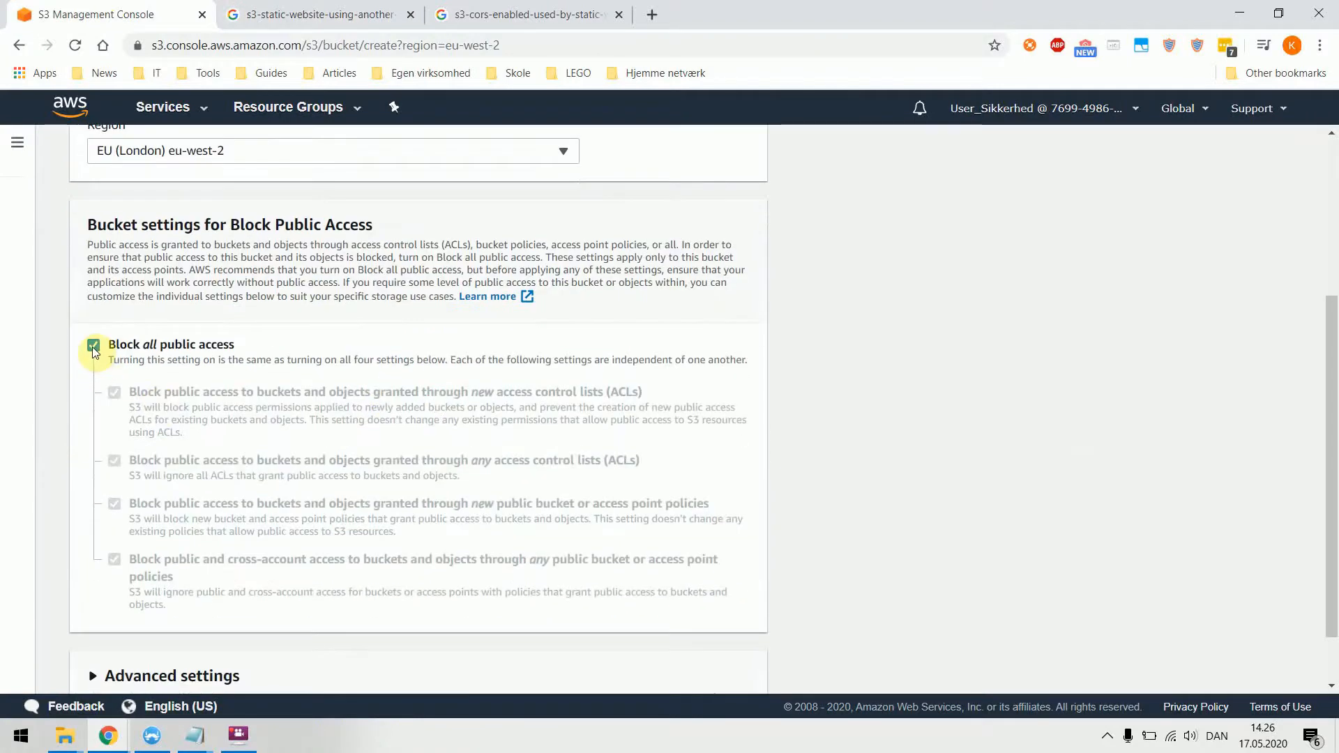
{"action": "left_click", "coordinate": [96, 347]}
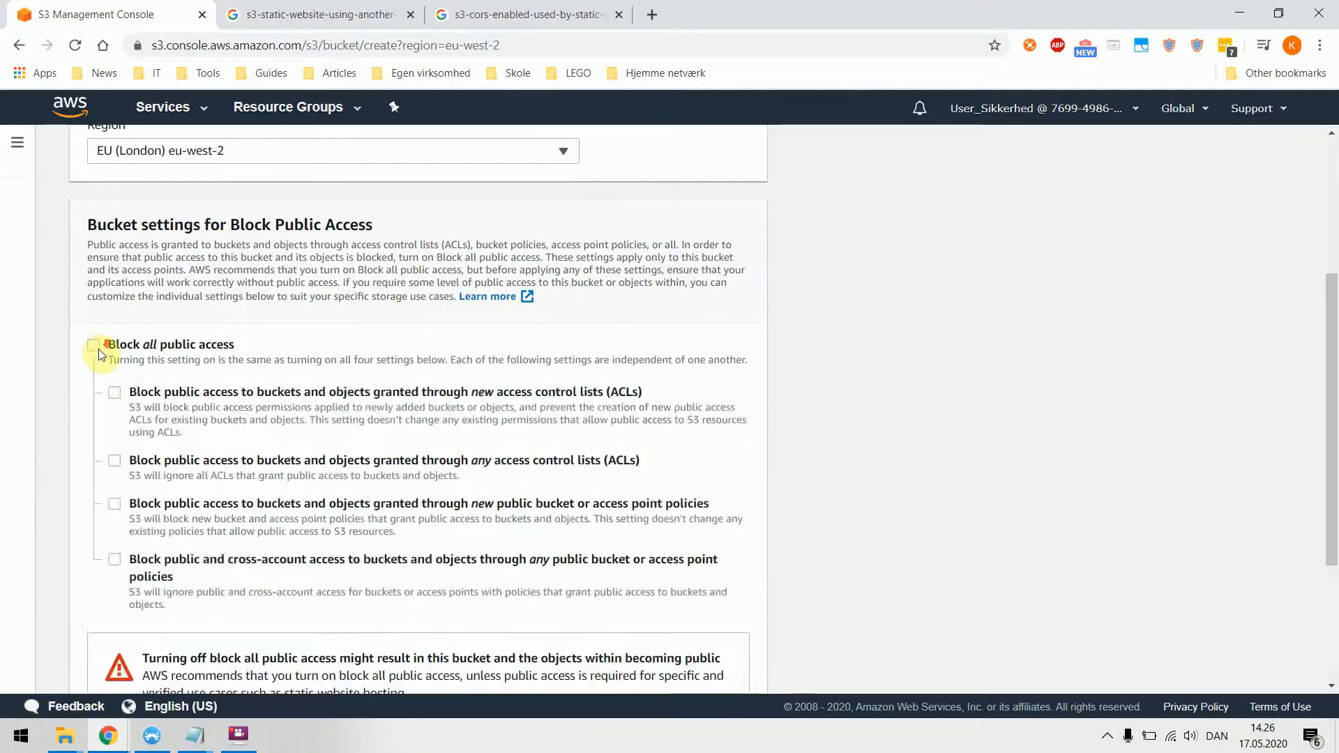
{"action": "scroll", "coordinate": [191, 484], "scroll_direction": "down", "scroll_amount": 3}
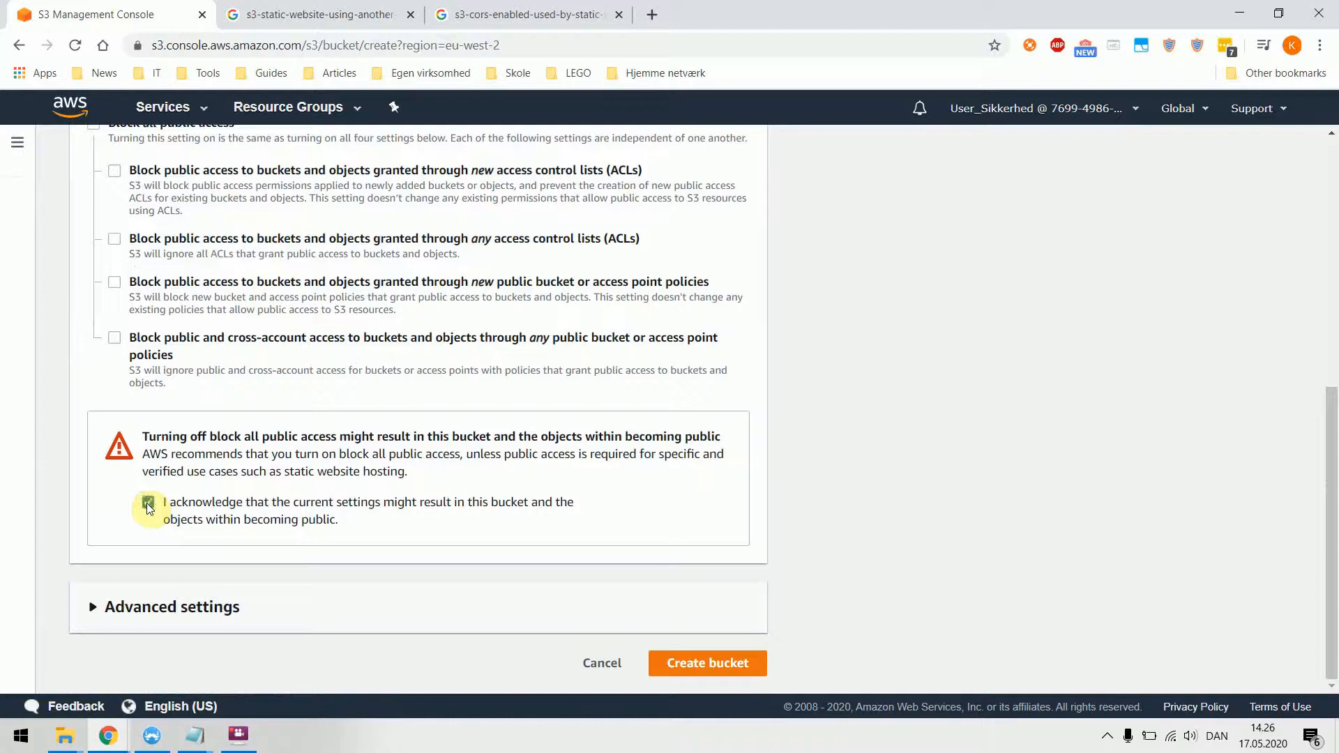
{"action": "left_click", "coordinate": [705, 664]}
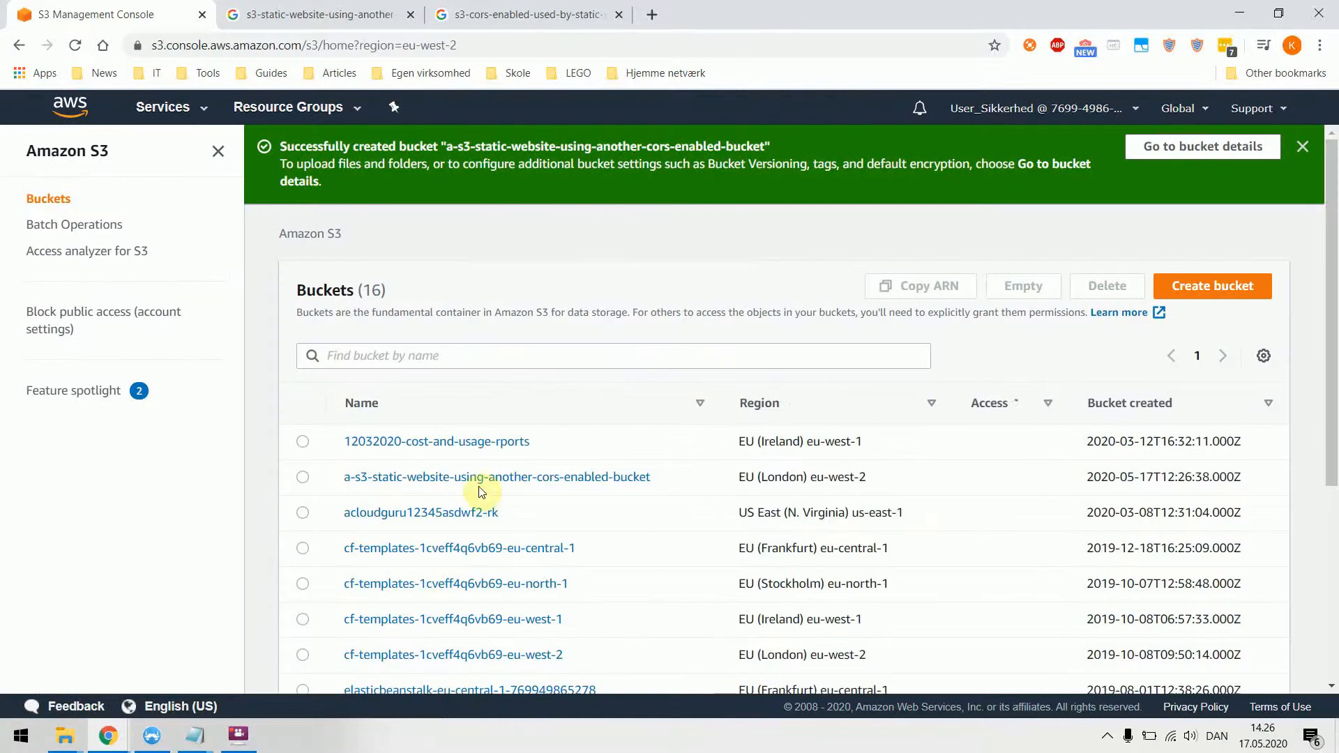
Step: Open the new a-s3-static-website-using-another-cors-enabled-bucket and add the error and index HTML files from the Website_files folder for upload
{"action": "left_click", "coordinate": [422, 481]}
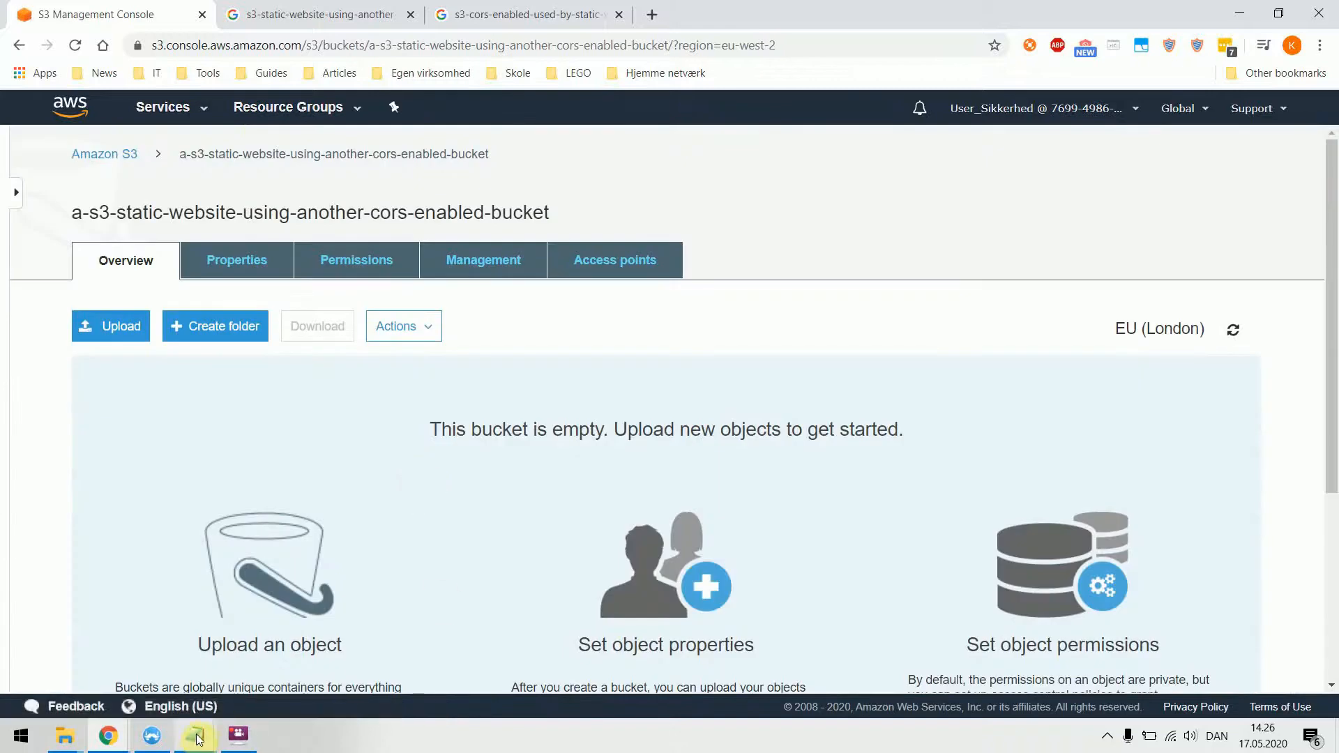
{"action": "left_click", "coordinate": [65, 737]}
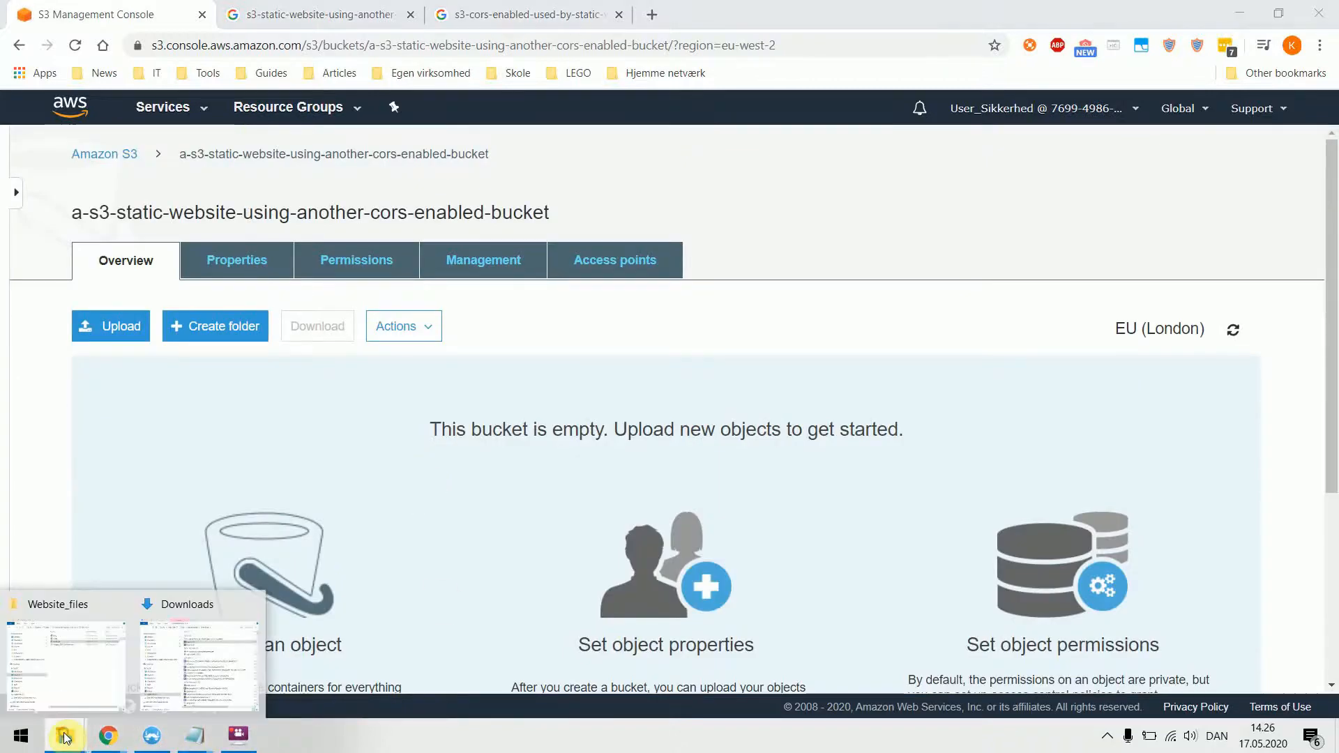
{"action": "left_click", "coordinate": [71, 688]}
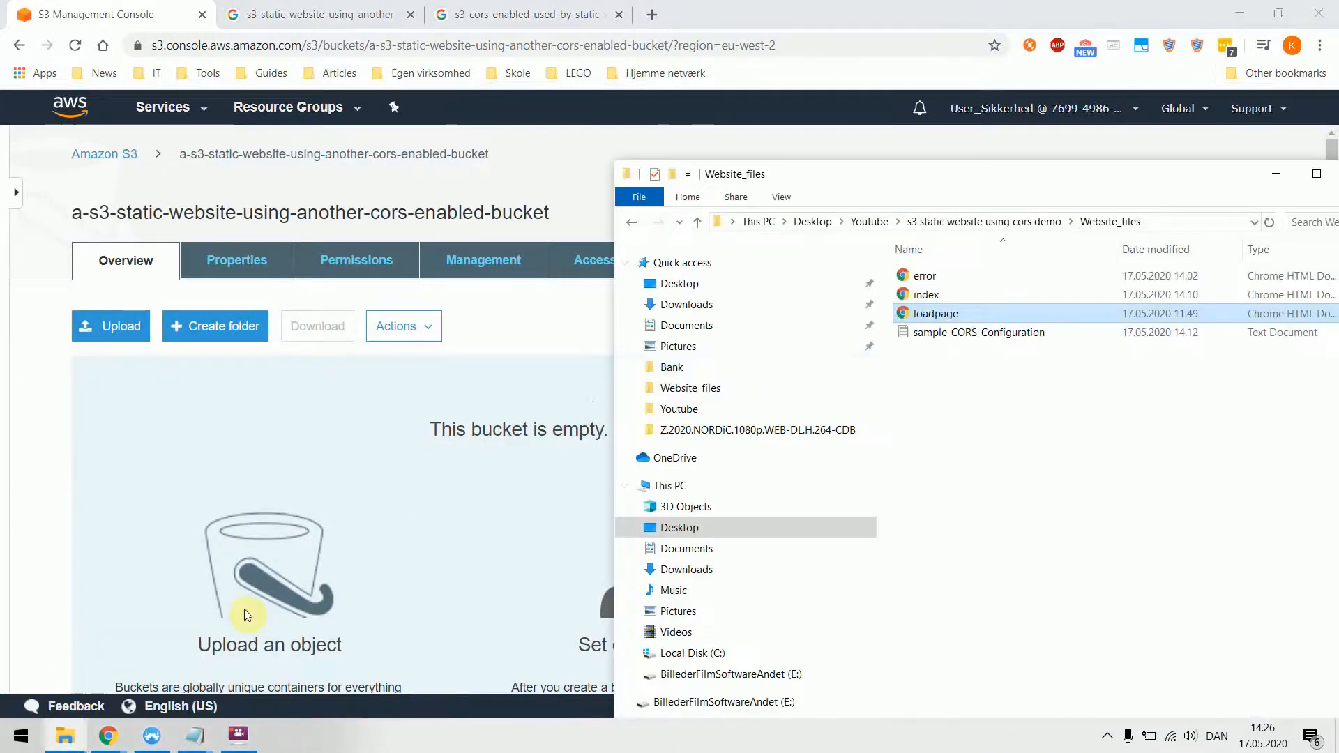
{"action": "left_click", "coordinate": [930, 300]}
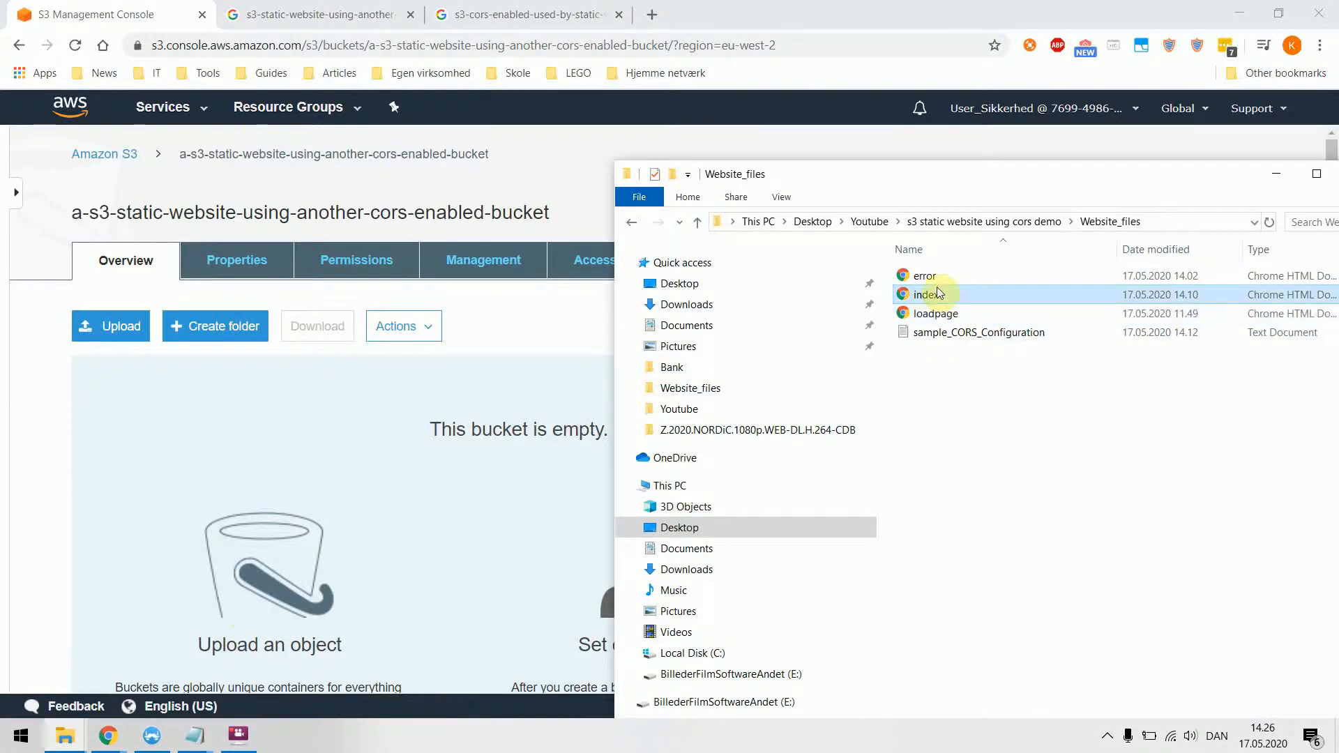
{"action": "left_click", "coordinate": [936, 282], "text": "ctrl"}
{"action": "left_click_drag", "start_coordinate": [936, 282], "coordinate": [384, 469]}
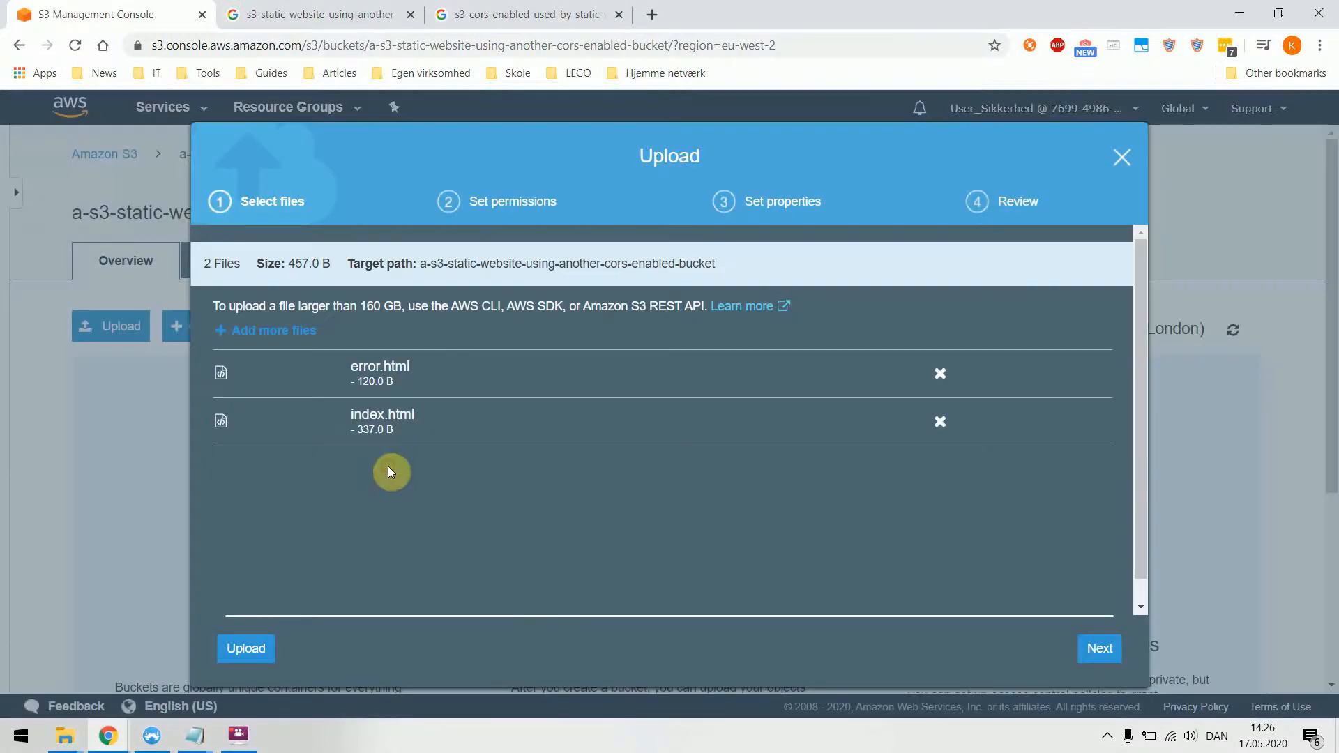
Step: Grant public read access to error.html and index.html and upload both with the default properties
{"action": "left_click", "coordinate": [1090, 649]}
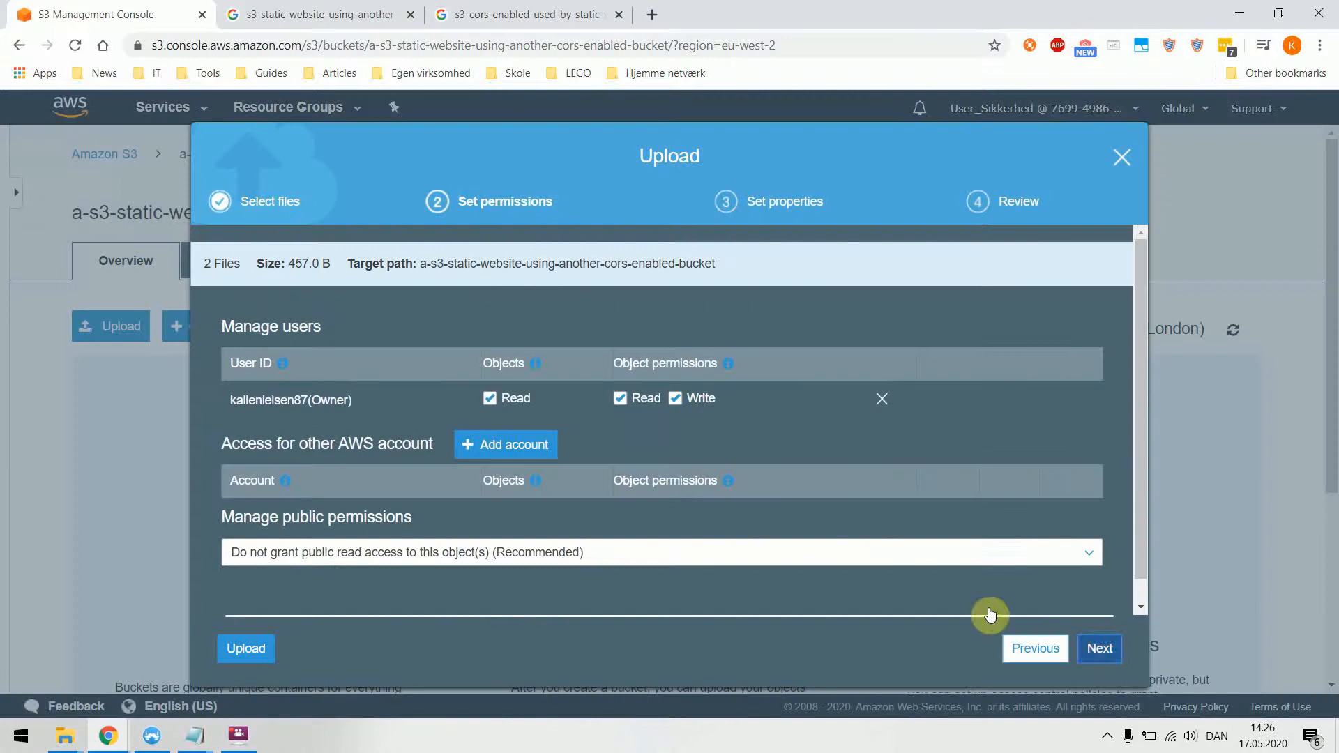
{"action": "scroll", "coordinate": [427, 560], "scroll_direction": "down", "scroll_amount": 1}
{"action": "left_click", "coordinate": [440, 528]}
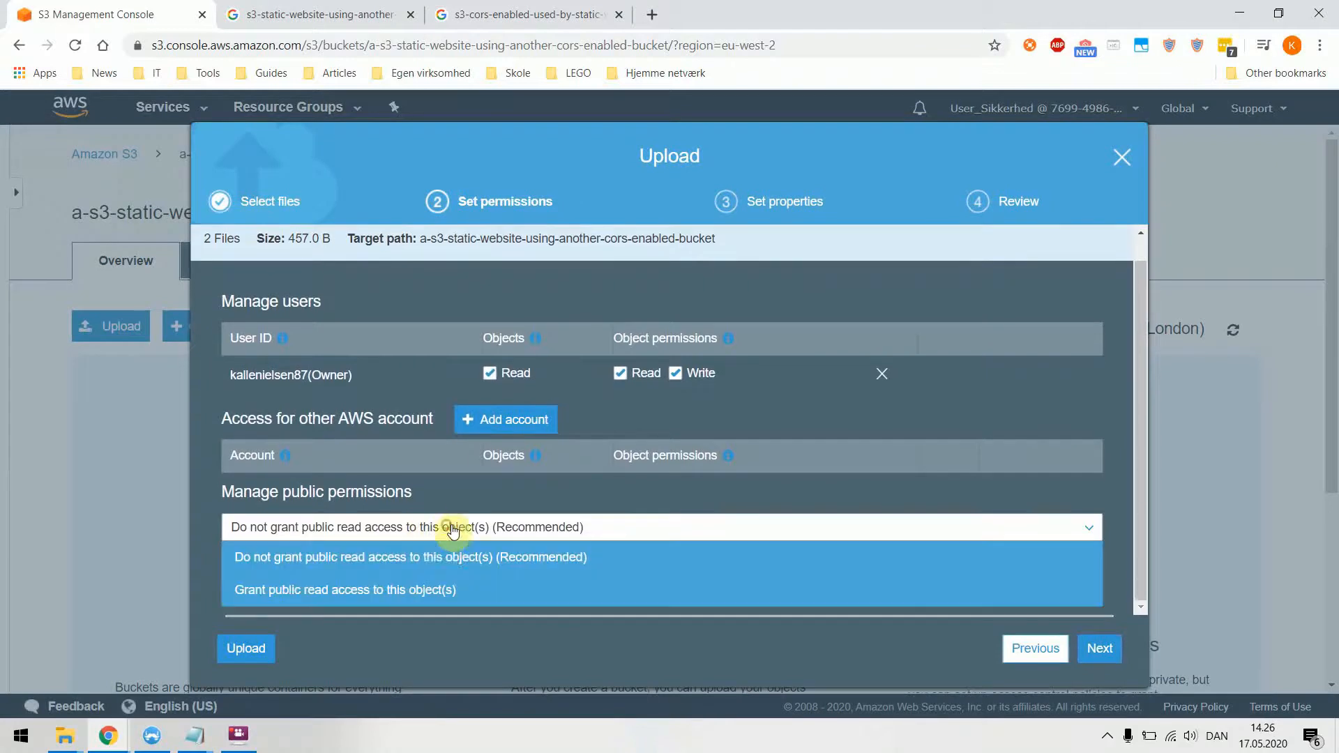
{"action": "left_click", "coordinate": [360, 591]}
{"action": "scroll", "coordinate": [347, 551], "scroll_direction": "down", "scroll_amount": 1}
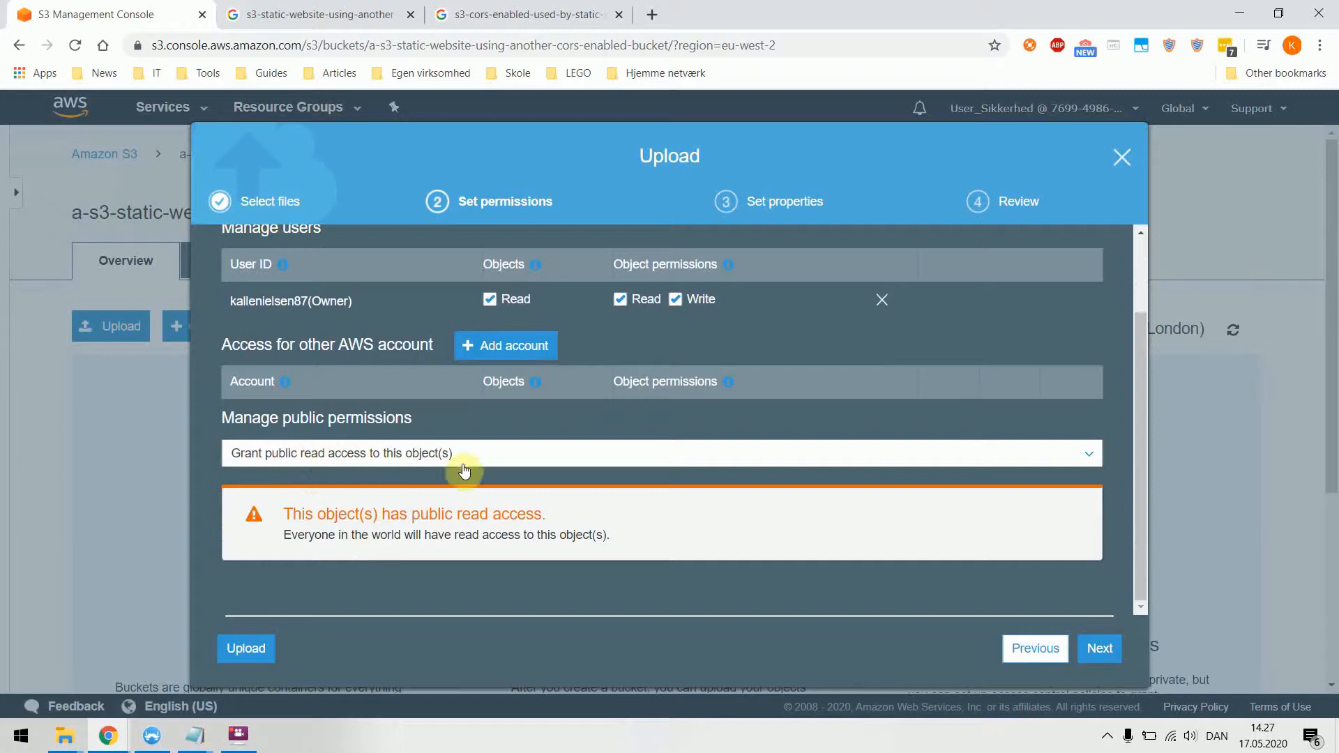
{"action": "left_click", "coordinate": [1101, 653]}
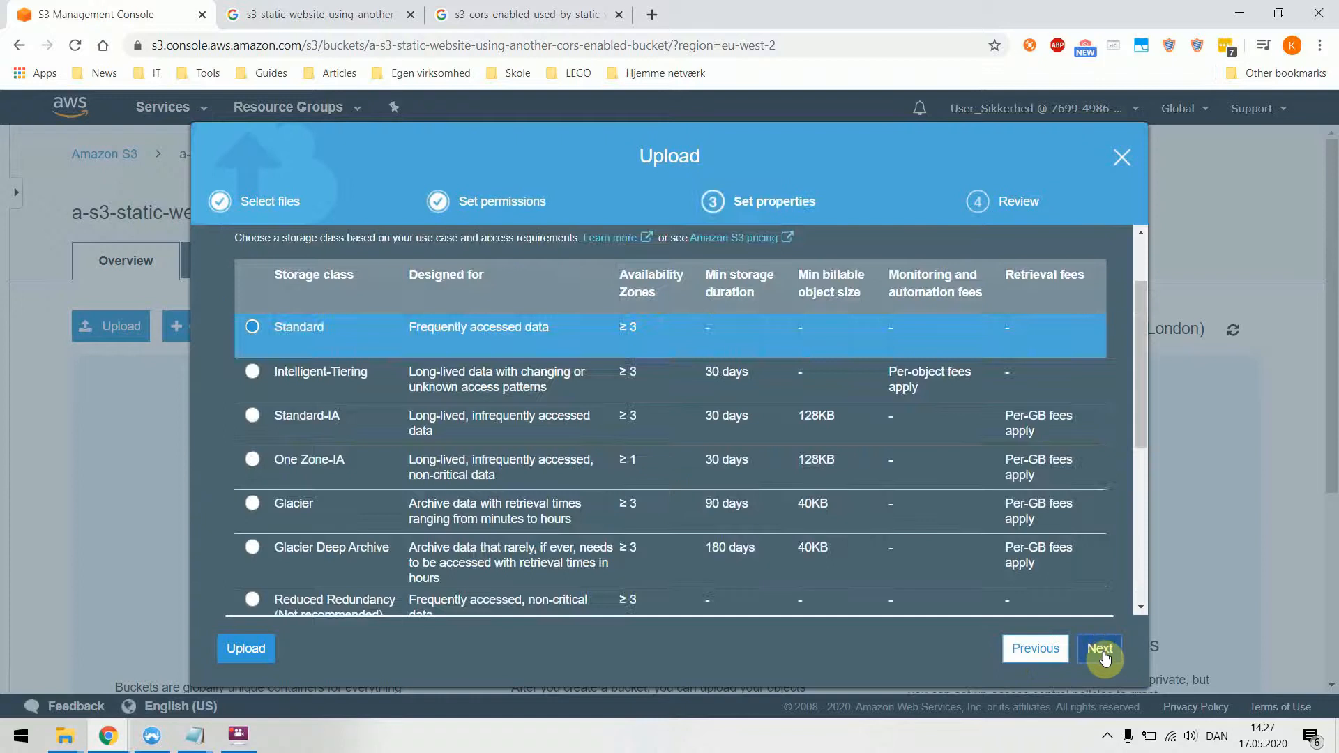
{"action": "left_click", "coordinate": [1101, 650]}
{"action": "left_click", "coordinate": [1104, 654]}
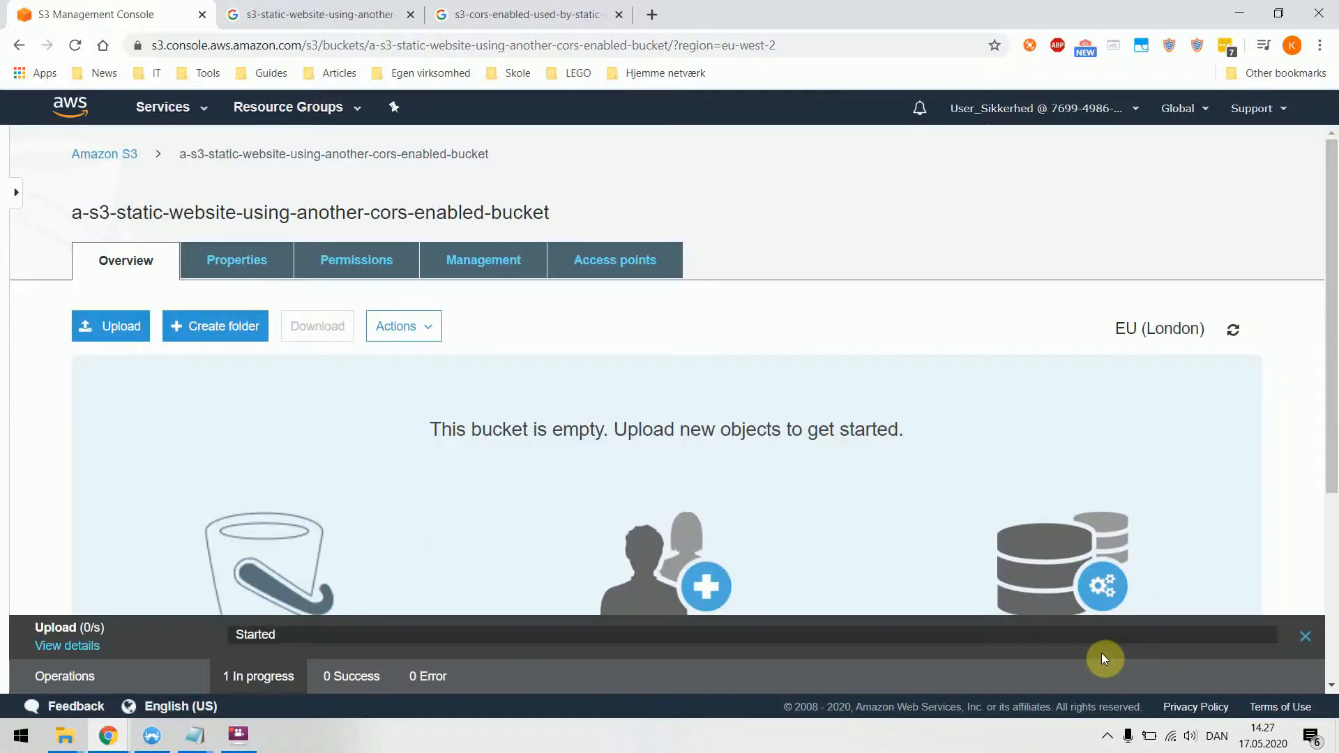
Step: Switch to the error file in Notepad and examine its title and error message heading
{"action": "left_click", "coordinate": [73, 739]}
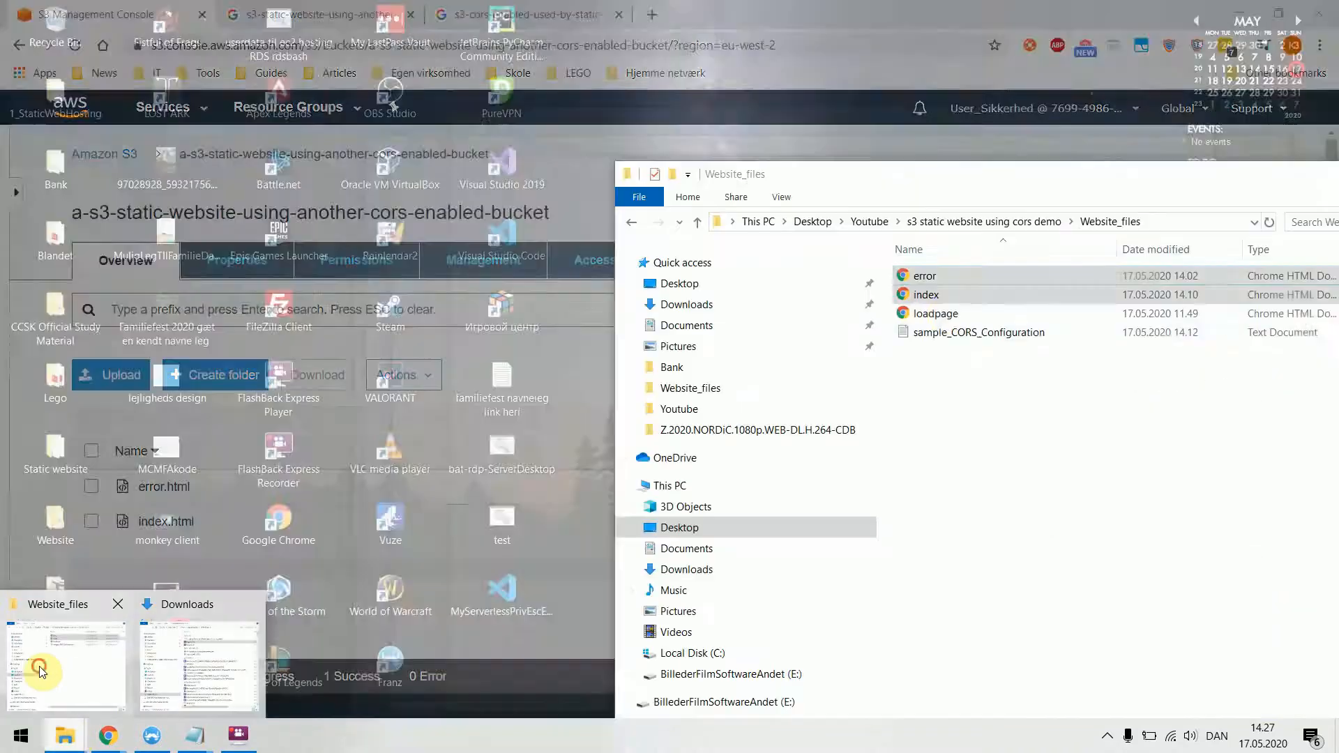
{"action": "left_click", "coordinate": [78, 681]}
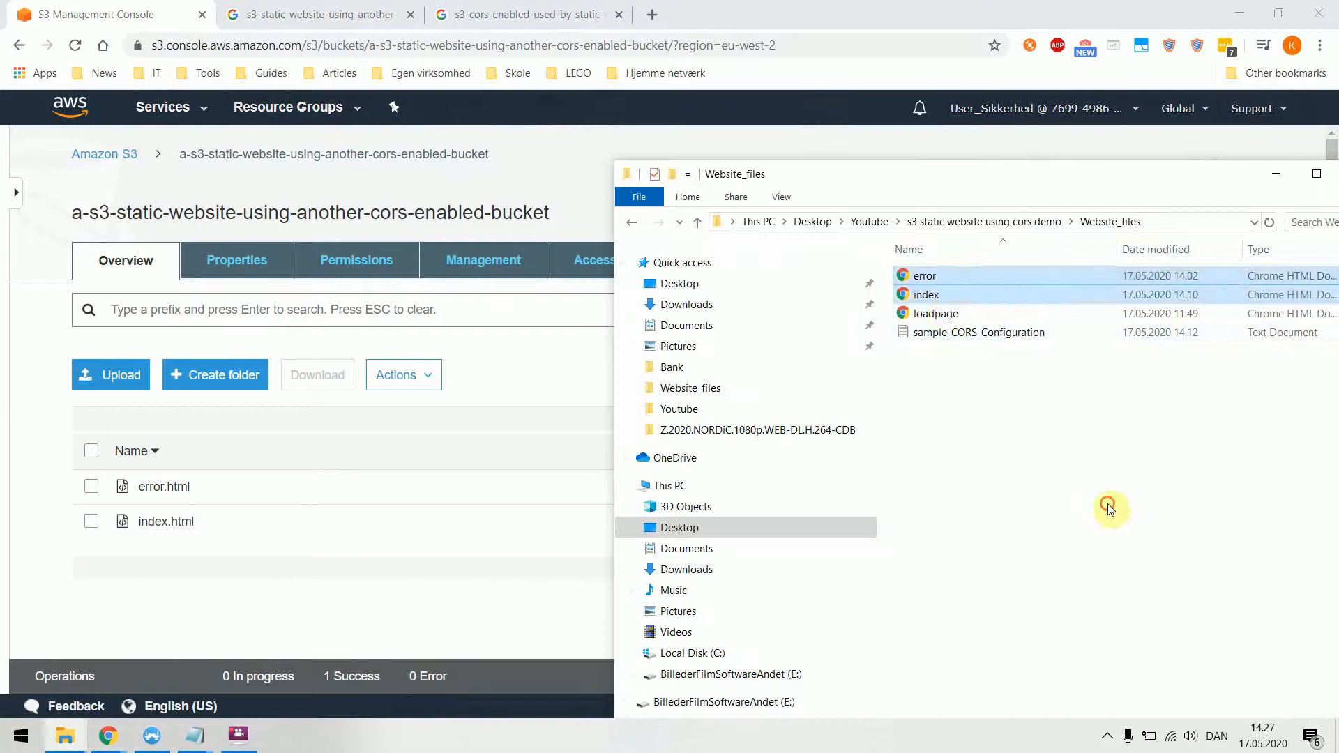
{"action": "left_click", "coordinate": [924, 279]}
{"action": "right_click", "coordinate": [924, 278]}
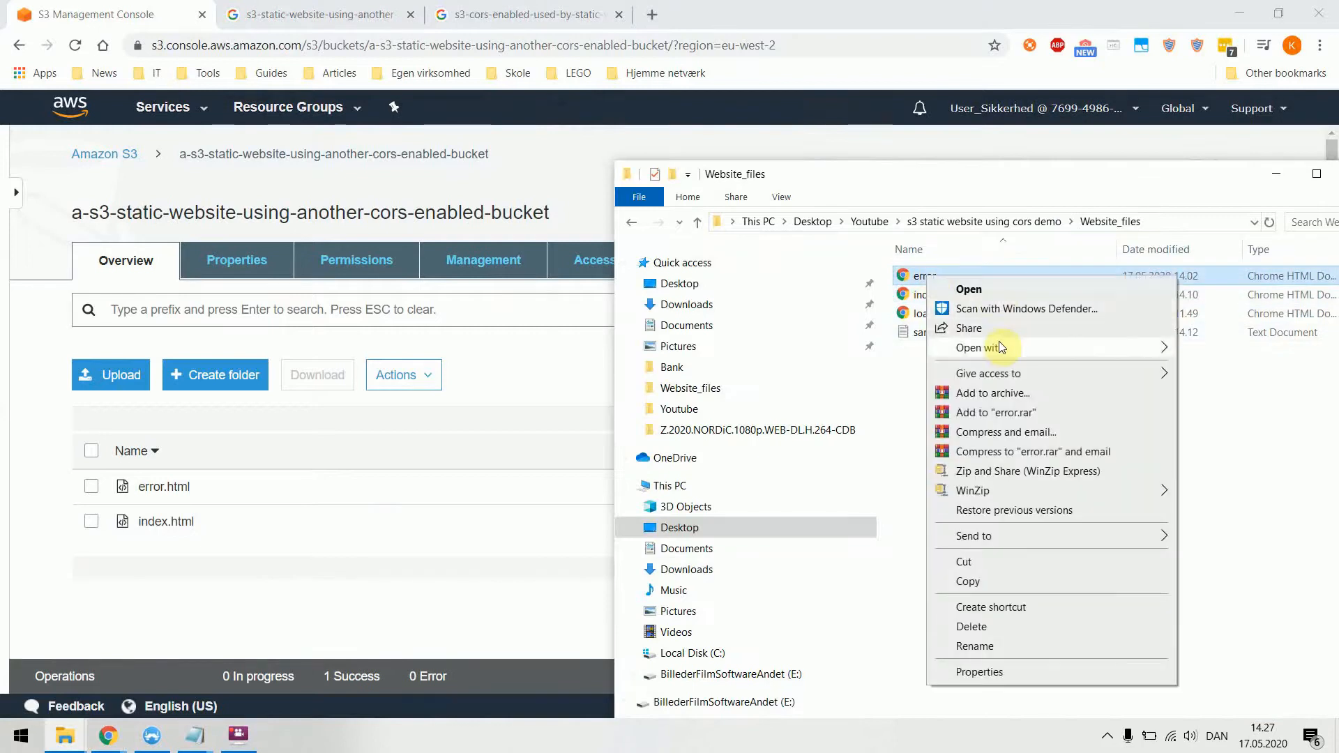
{"action": "mouse_move", "coordinate": [997, 348]}
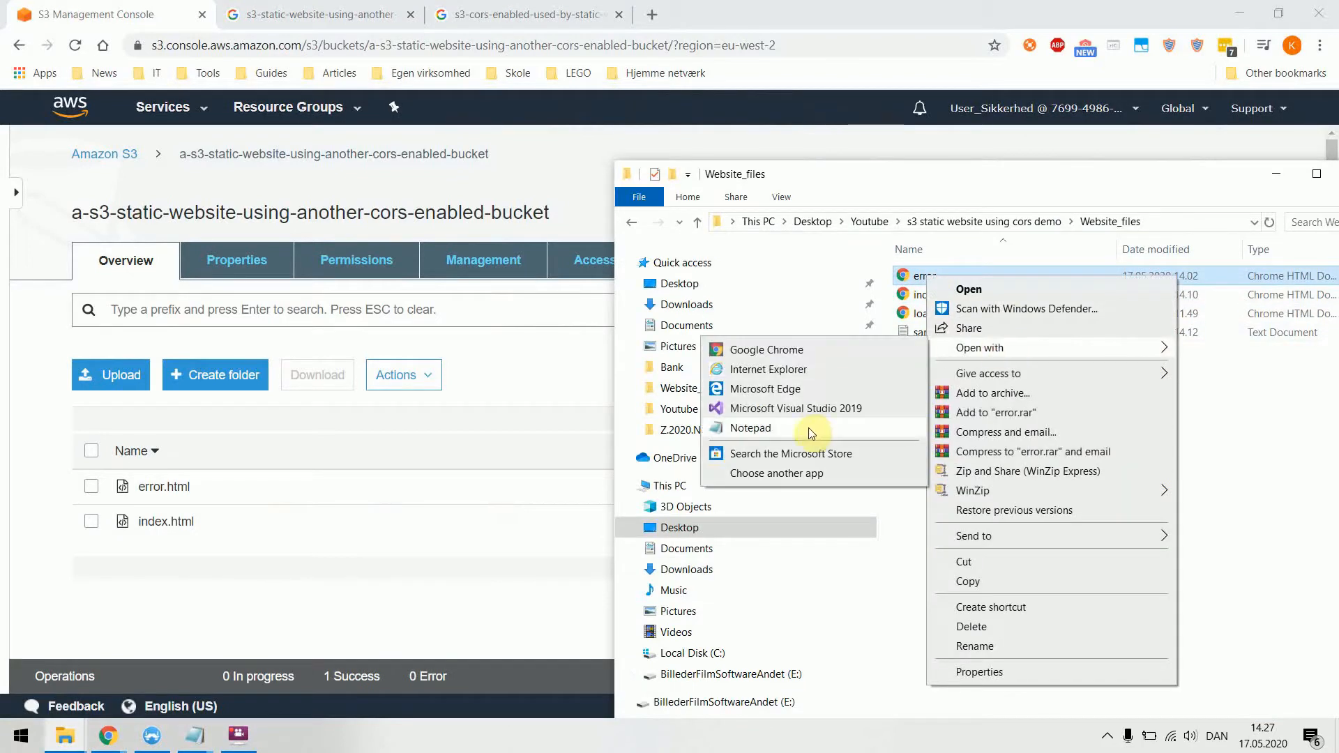
{"action": "left_click", "coordinate": [190, 741]}
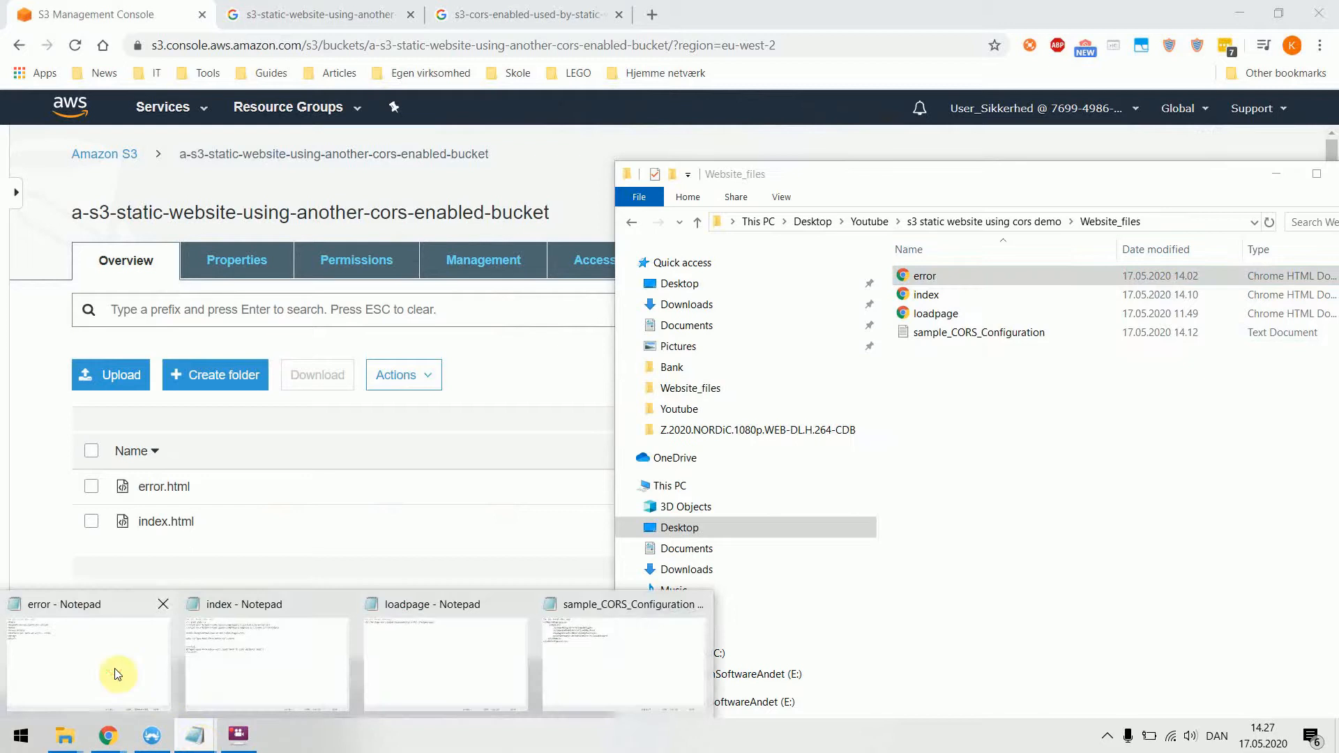
{"action": "left_click", "coordinate": [112, 671]}
{"action": "left_click", "coordinate": [753, 402]}
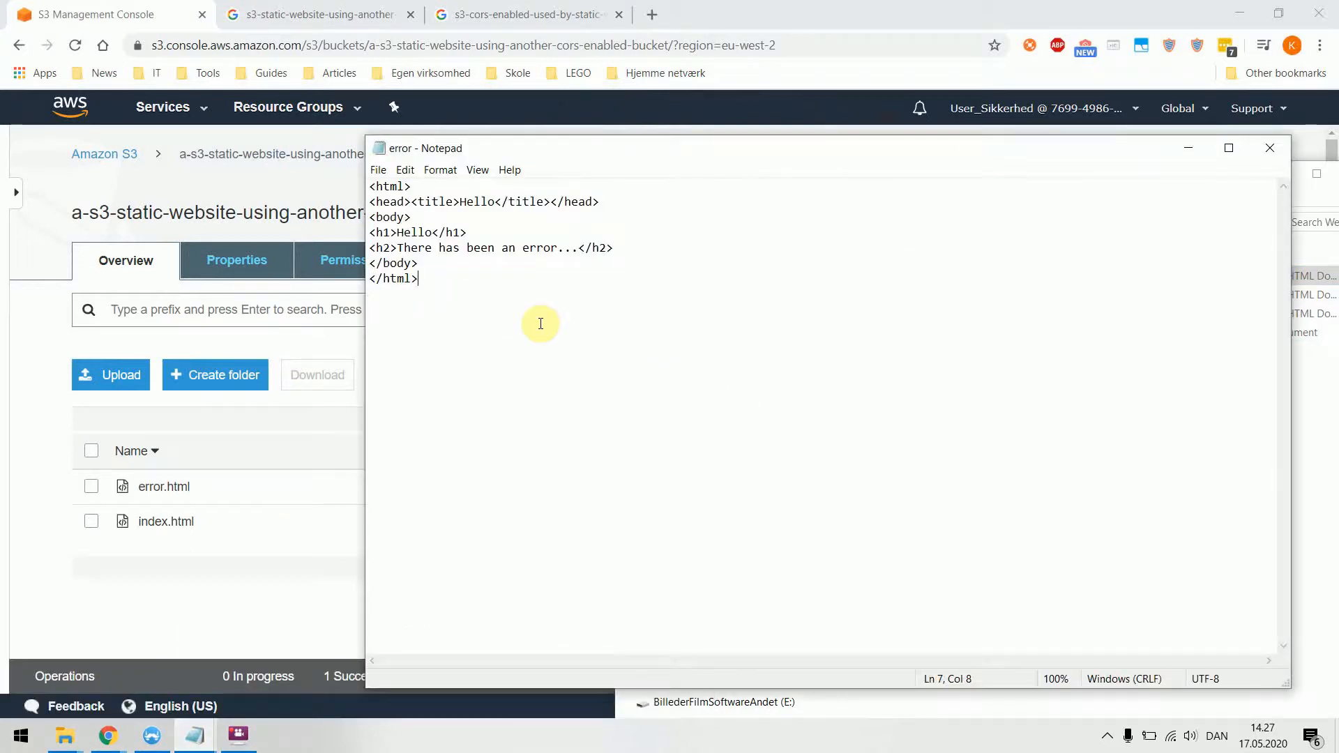
{"action": "left_click_drag", "start_coordinate": [467, 202], "coordinate": [502, 201]}
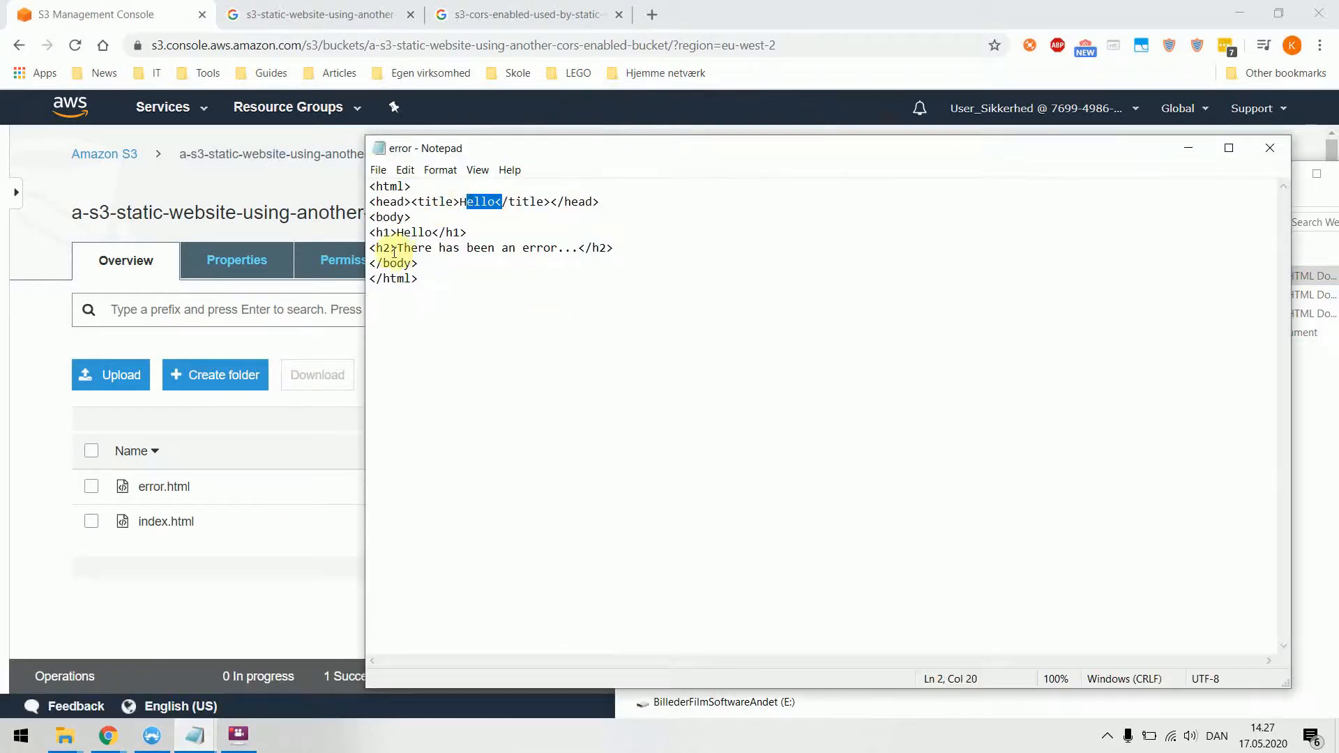
{"action": "left_click_drag", "start_coordinate": [411, 248], "coordinate": [579, 248]}
Step: Bring up the index file in Notepad and examine its heading, the script that loads HTML, and the CORS resource path placeholder
{"action": "left_click", "coordinate": [195, 741]}
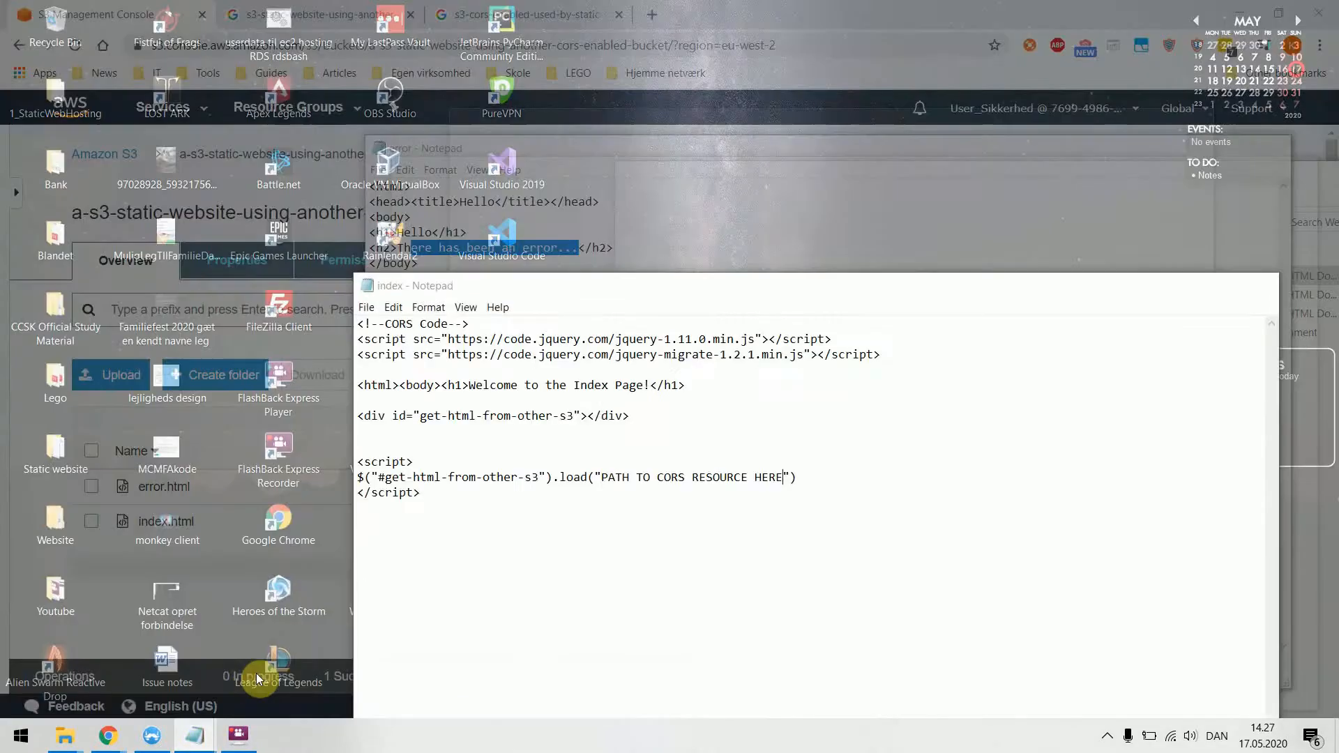
{"action": "left_click", "coordinate": [255, 675]}
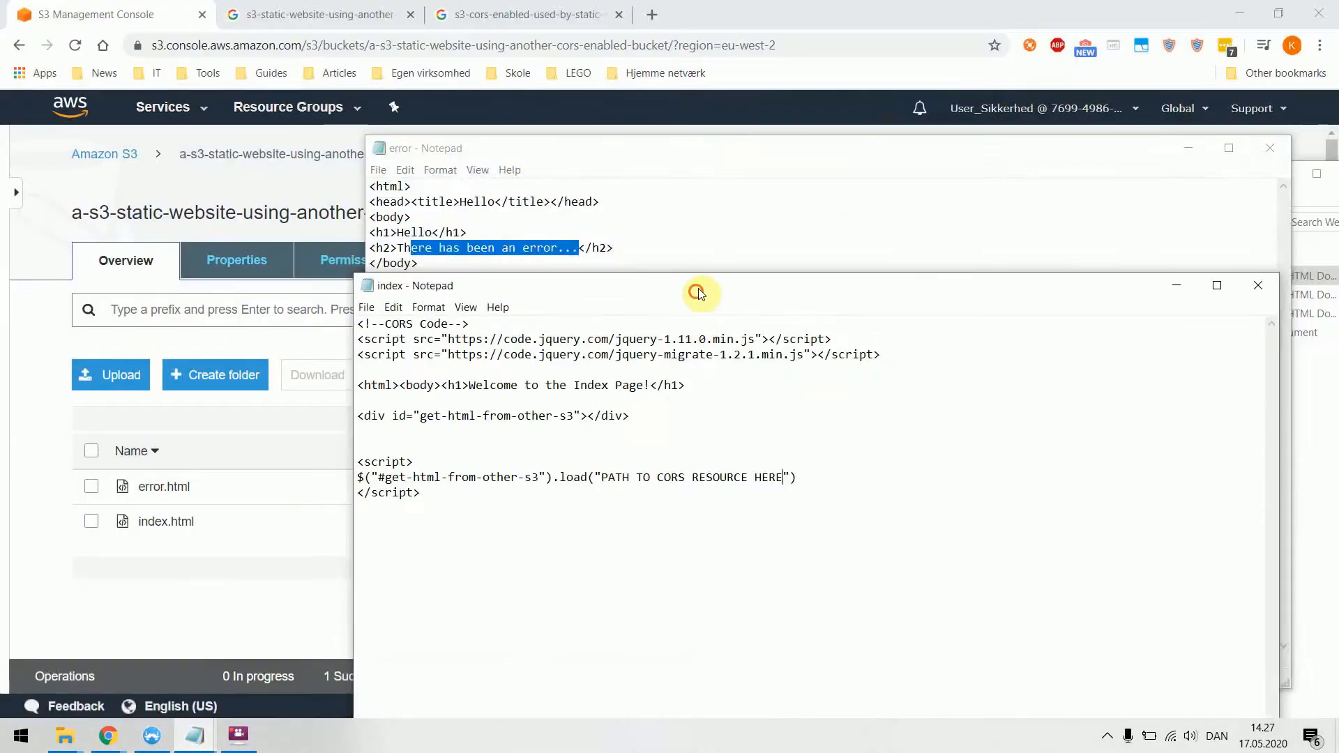
{"action": "left_click_drag", "start_coordinate": [699, 293], "coordinate": [705, 153]}
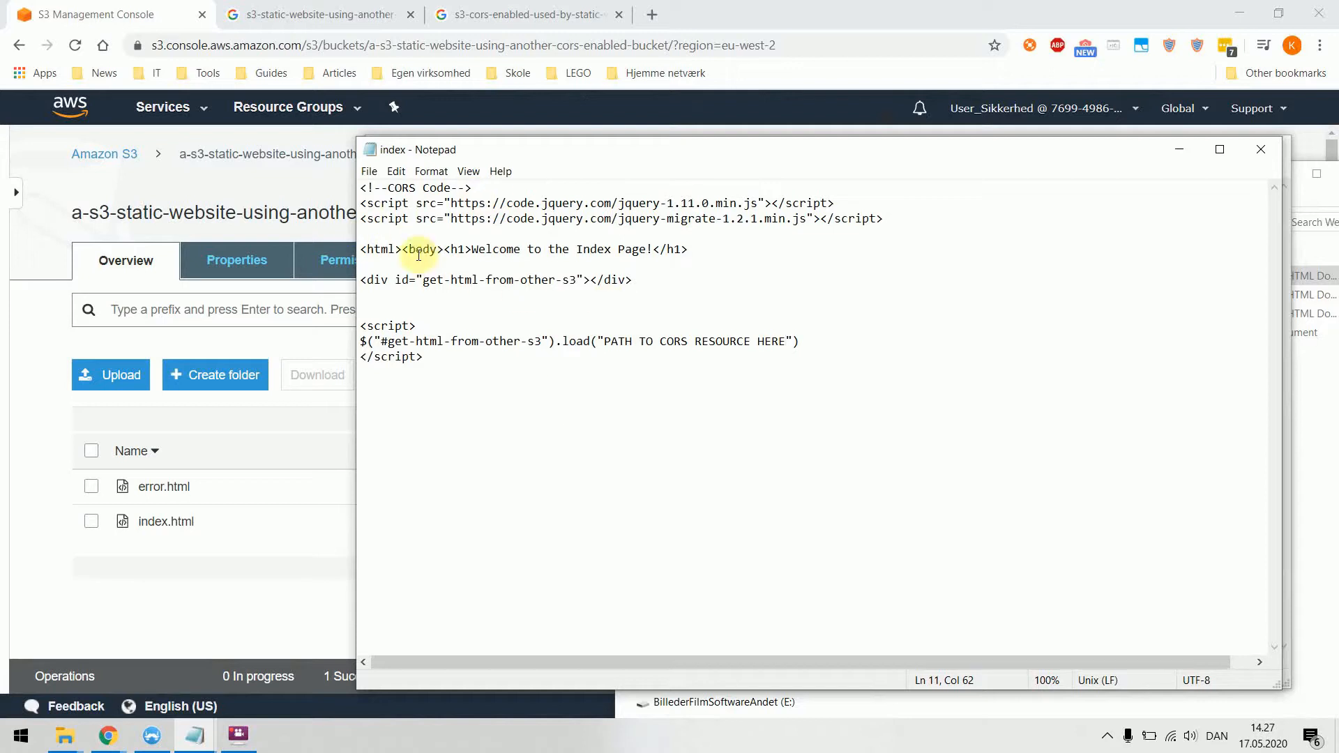
{"action": "left_click_drag", "start_coordinate": [471, 249], "coordinate": [652, 249]}
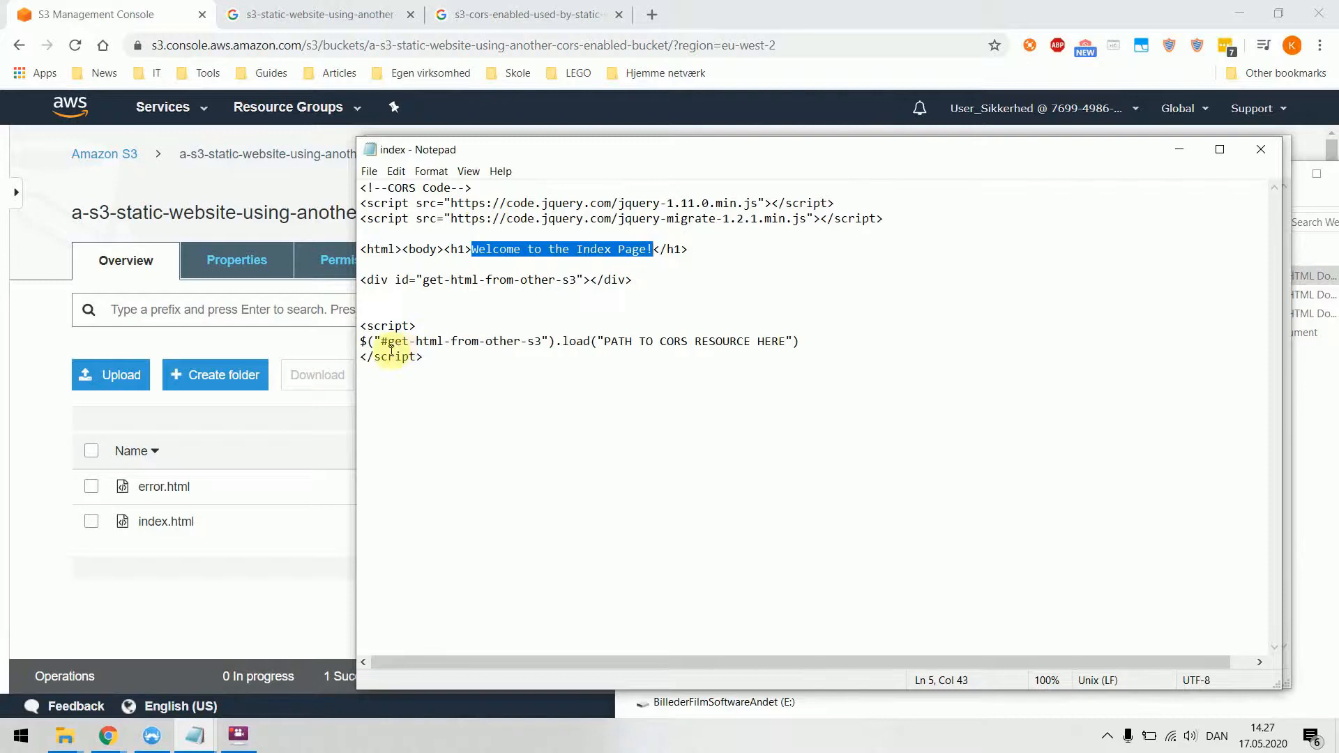
{"action": "left_click_drag", "start_coordinate": [361, 326], "coordinate": [560, 340]}
{"action": "left_click", "coordinate": [726, 389]}
{"action": "left_click", "coordinate": [579, 340]}
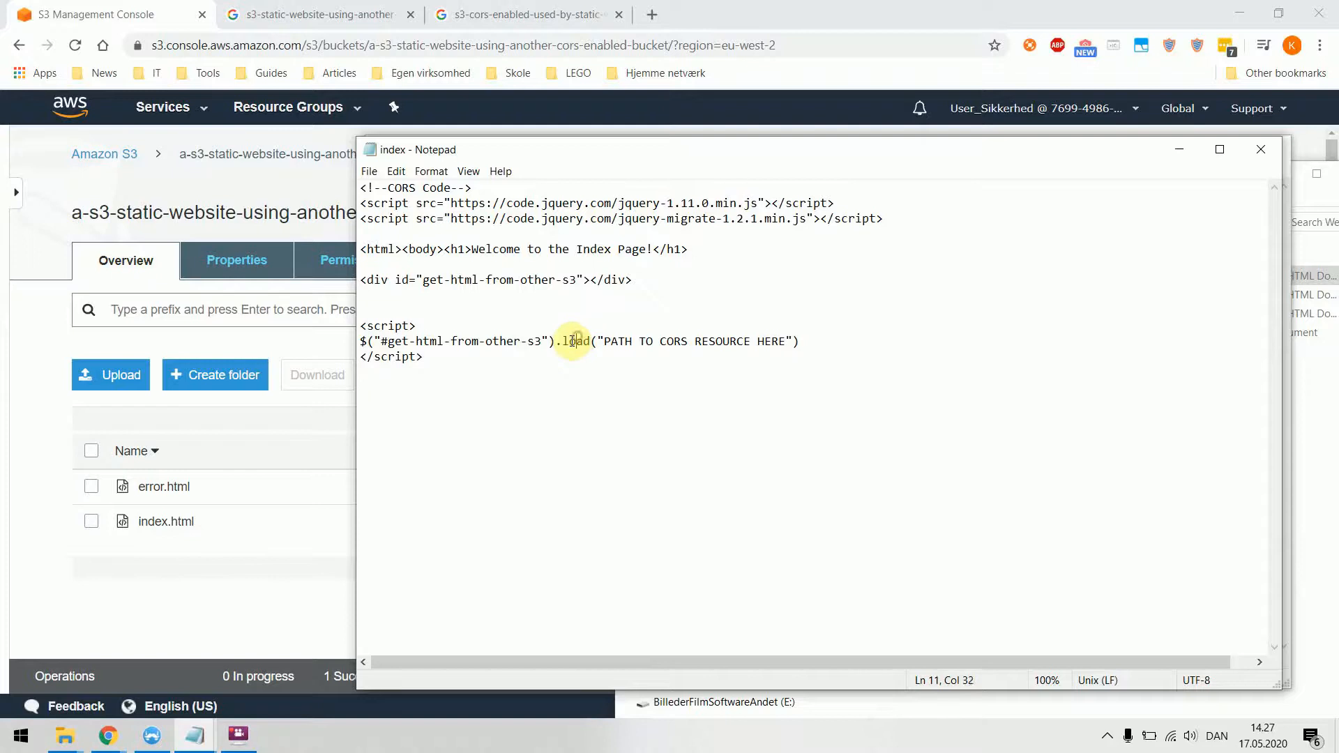
{"action": "double_click", "coordinate": [573, 340]}
{"action": "left_click", "coordinate": [637, 389]}
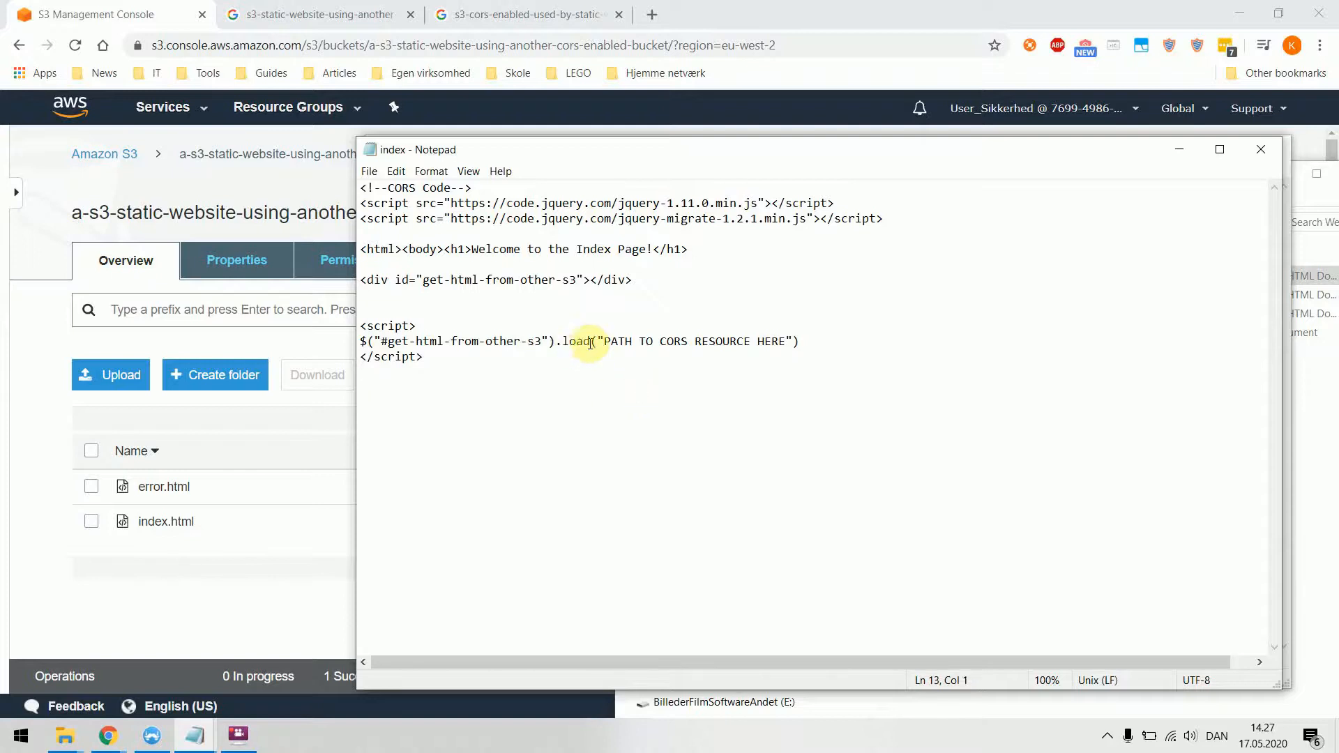
{"action": "left_click_drag", "start_coordinate": [605, 342], "coordinate": [784, 342]}
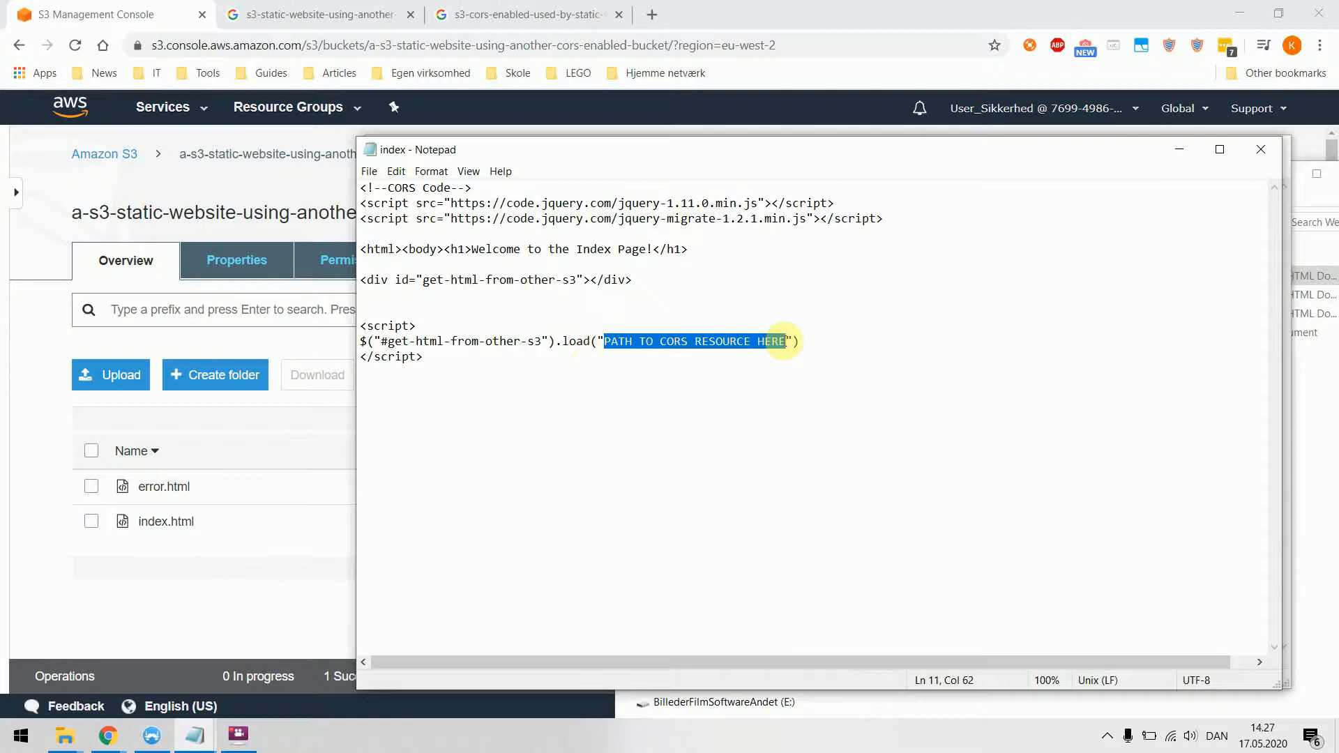
Step: Back in the S3 console, enable static website hosting for the bucket with index.html as index document and error.html as error document
{"action": "left_click", "coordinate": [792, 10]}
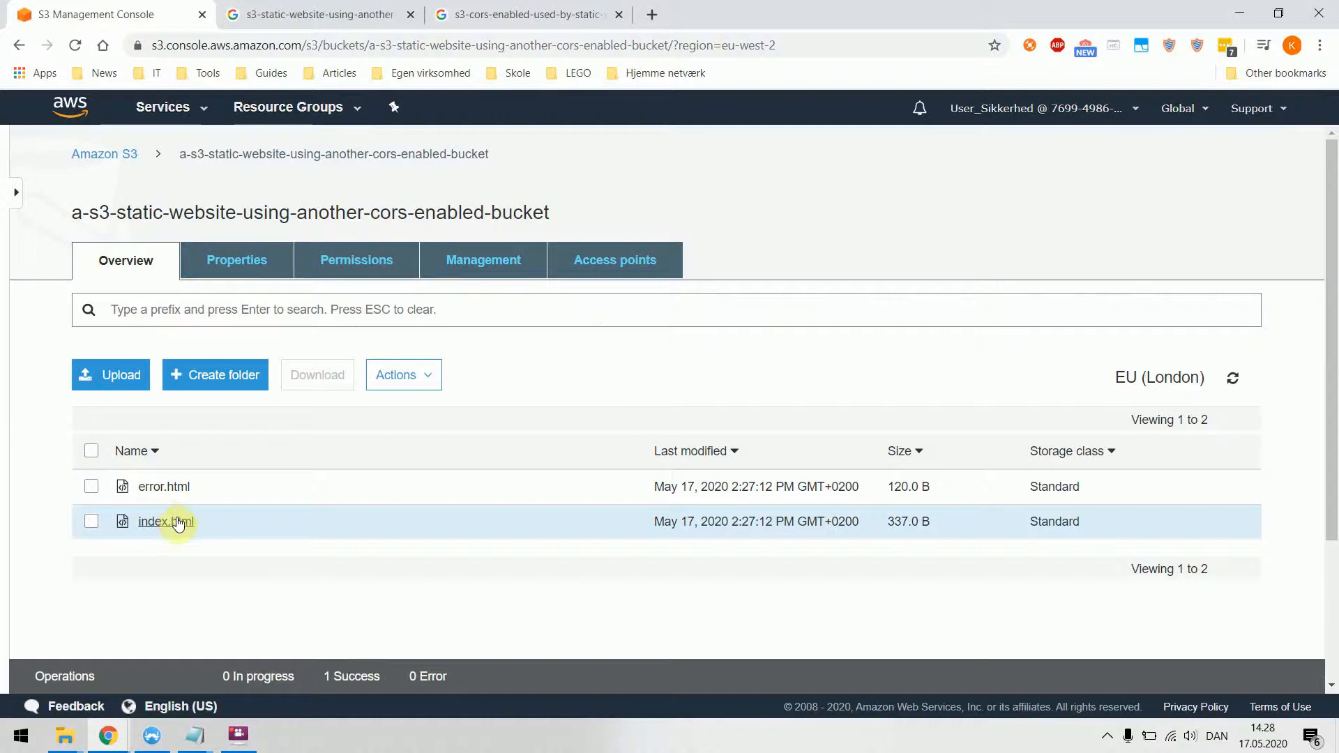
{"action": "left_click", "coordinate": [262, 276]}
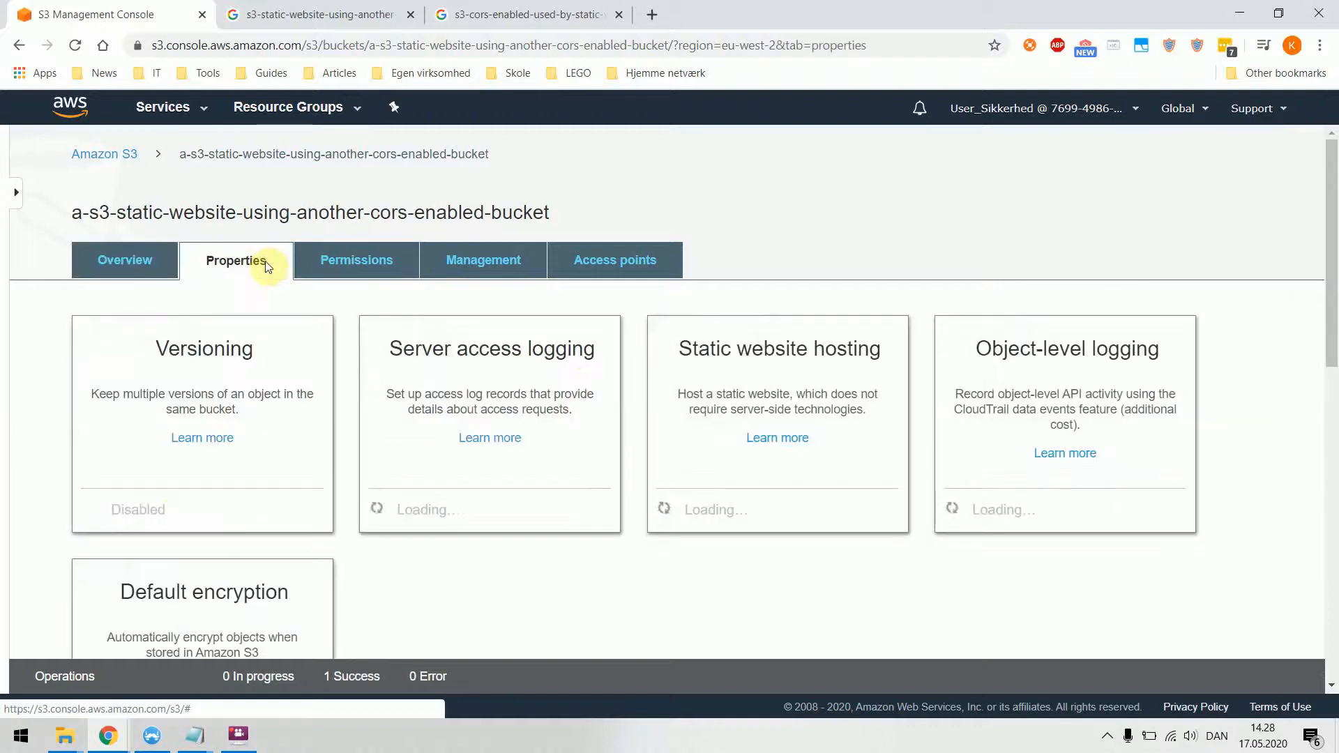
{"action": "left_click", "coordinate": [769, 365]}
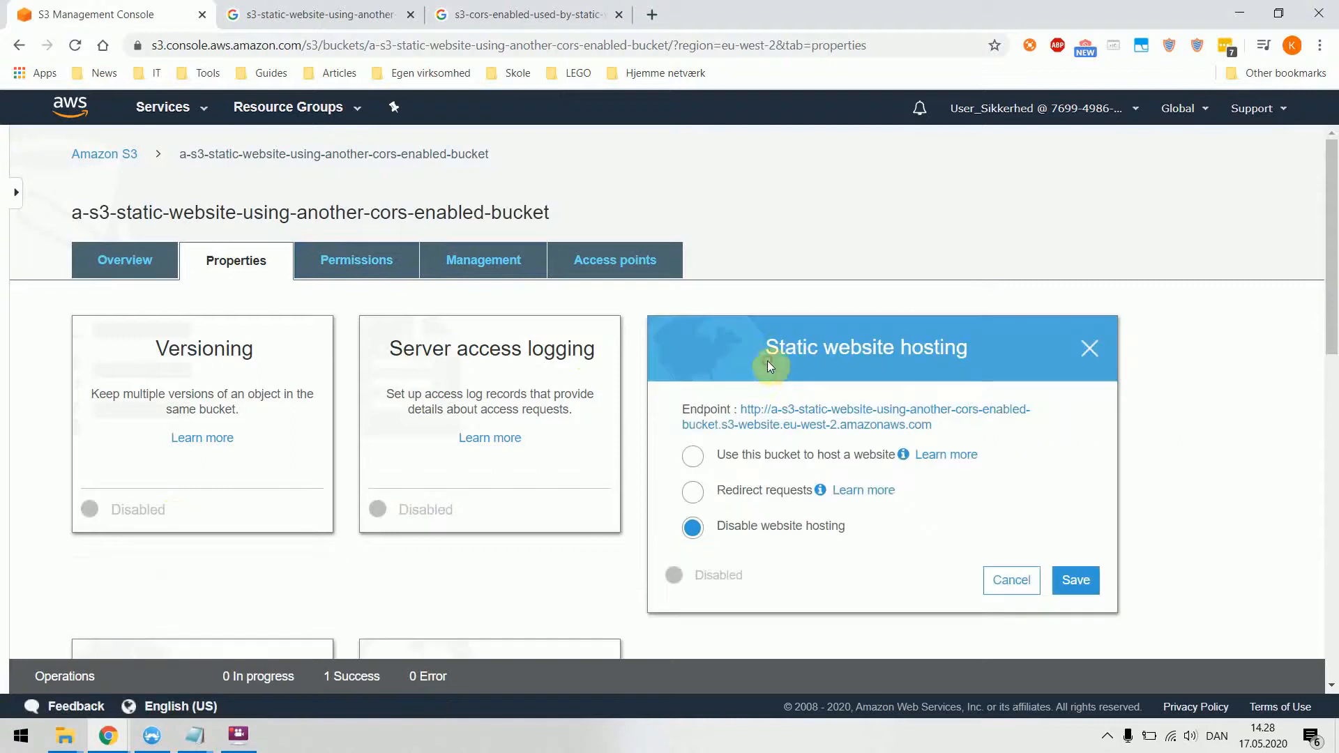
{"action": "left_click", "coordinate": [694, 458]}
{"action": "left_click", "coordinate": [793, 519]}
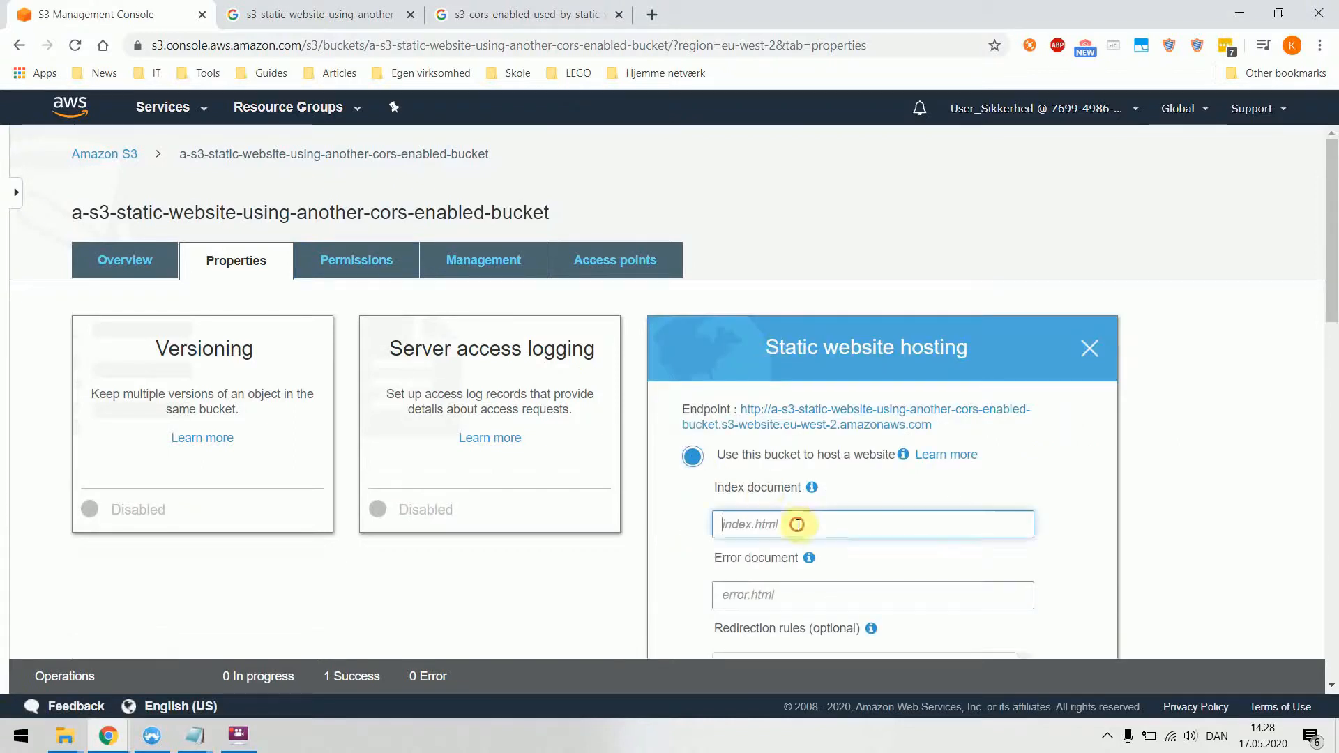
{"action": "type", "text": "id"}
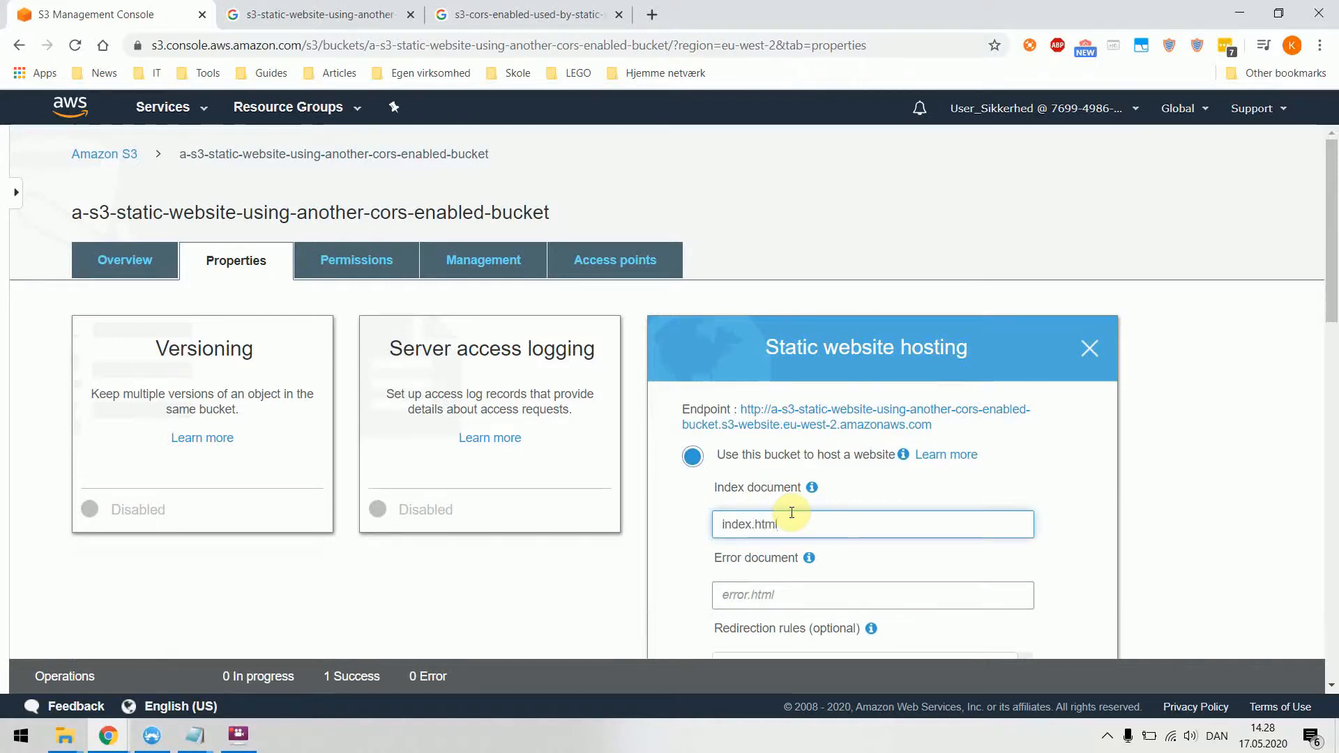
{"action": "left_click", "coordinate": [786, 589]}
{"action": "type", "text": "error.ht"}
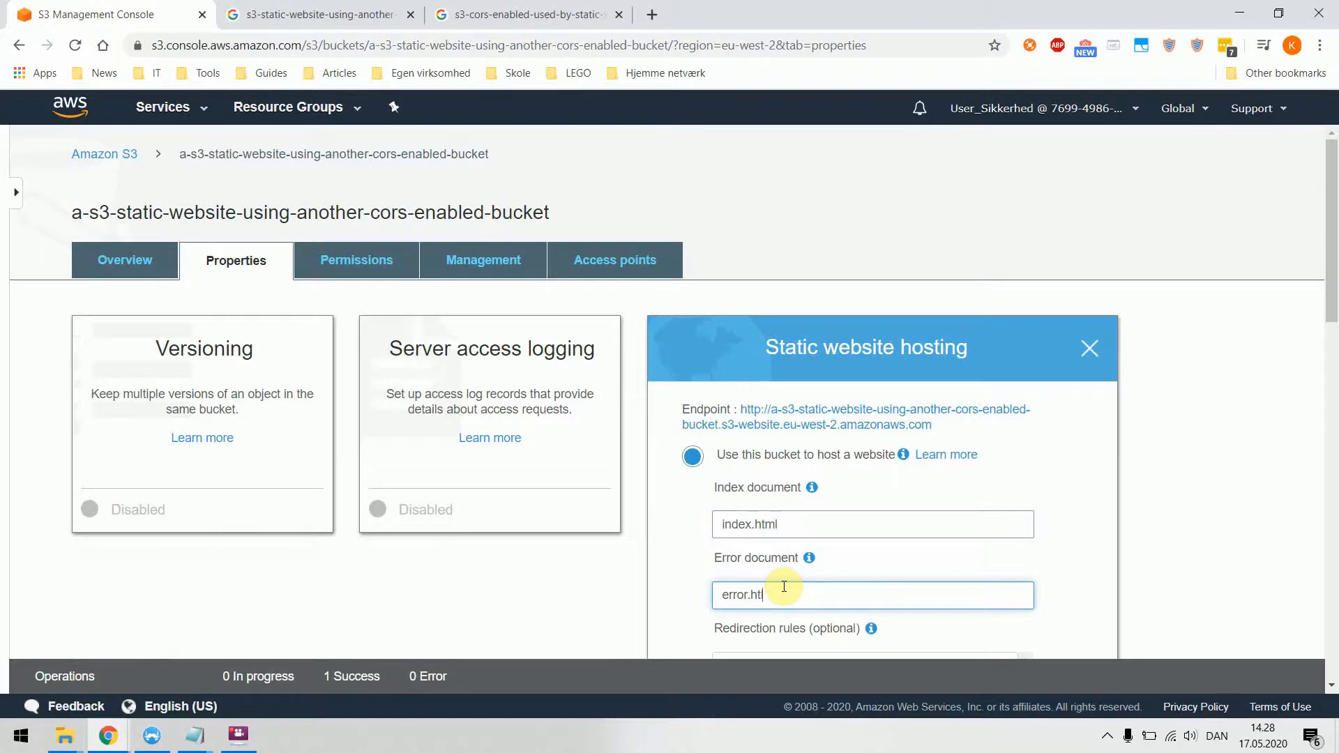
{"action": "type", "text": "ml"}
{"action": "scroll", "coordinate": [825, 538], "scroll_direction": "down", "scroll_amount": 4}
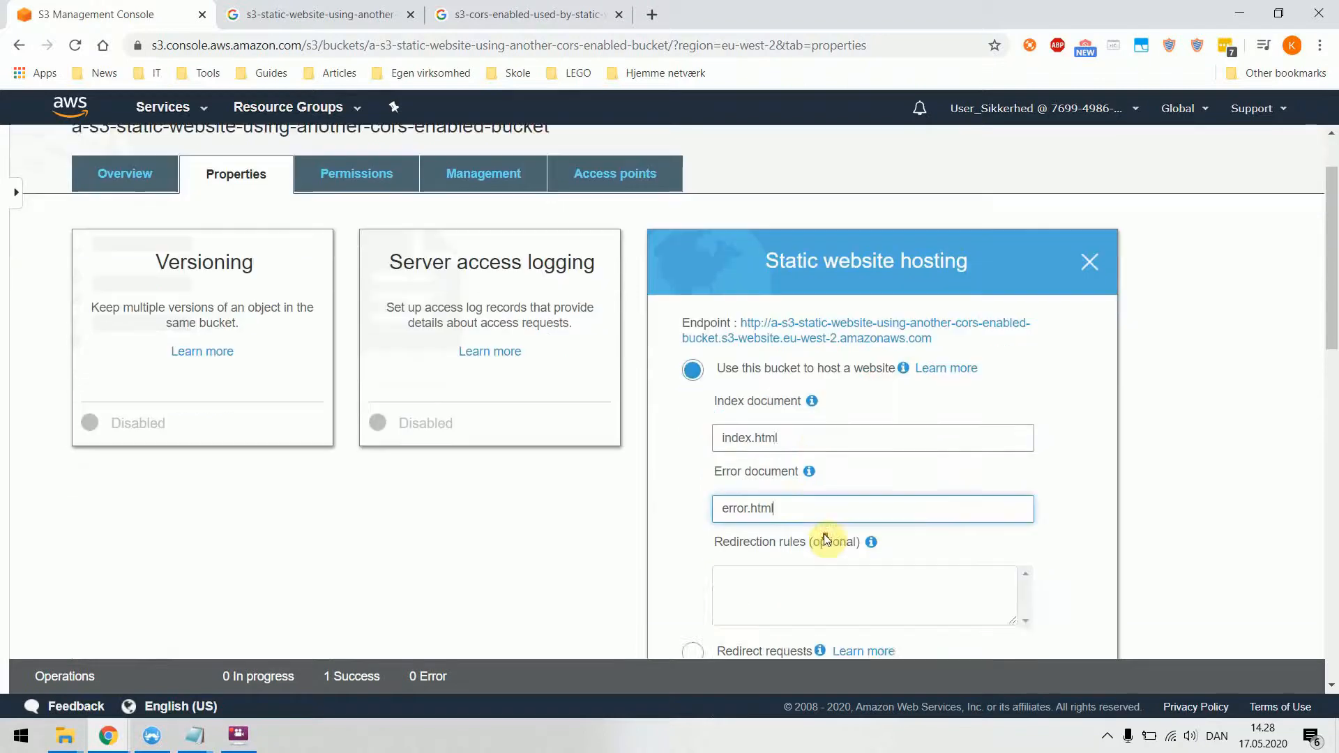
{"action": "left_click", "coordinate": [1076, 566]}
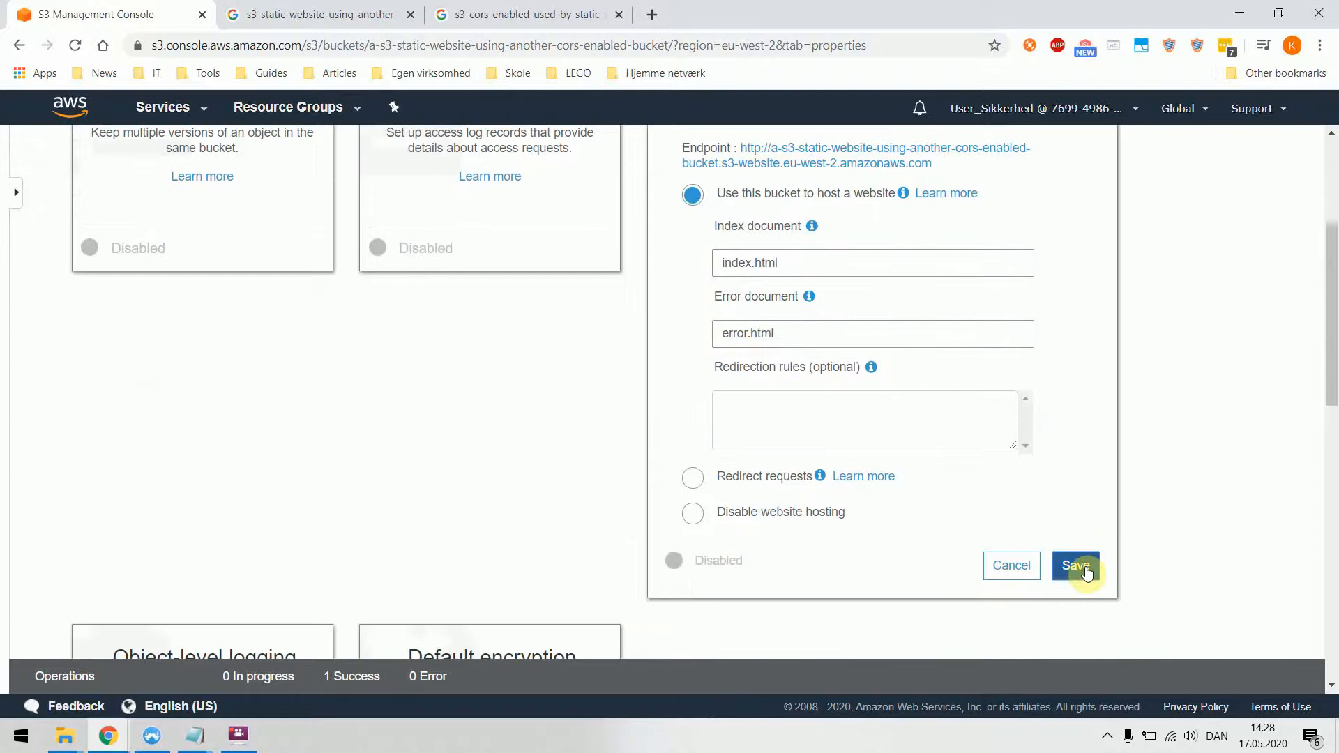
Step: Reopen the static website hosting settings and visit the bucket's website endpoint in a new browser tab
{"action": "scroll", "coordinate": [855, 483], "scroll_direction": "up", "scroll_amount": 3}
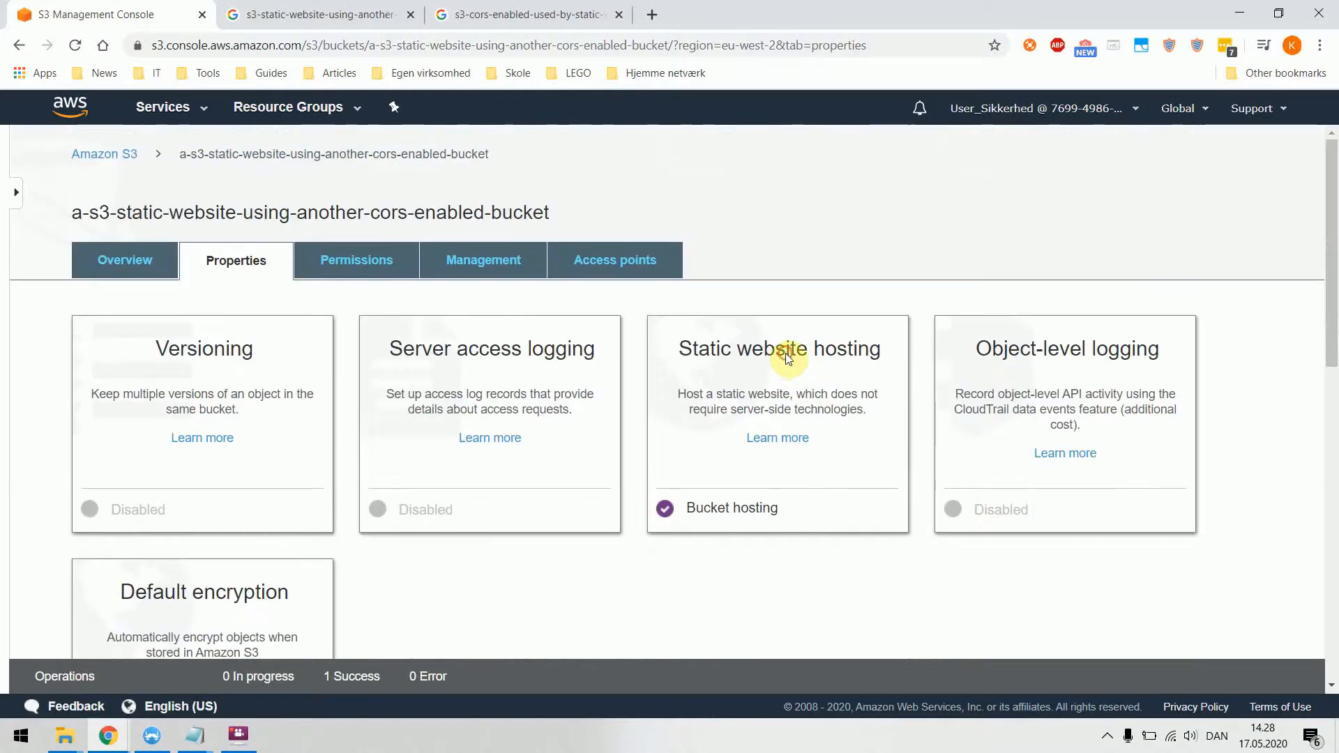
{"action": "left_click", "coordinate": [785, 353]}
{"action": "left_click_drag", "start_coordinate": [977, 427], "coordinate": [746, 410]}
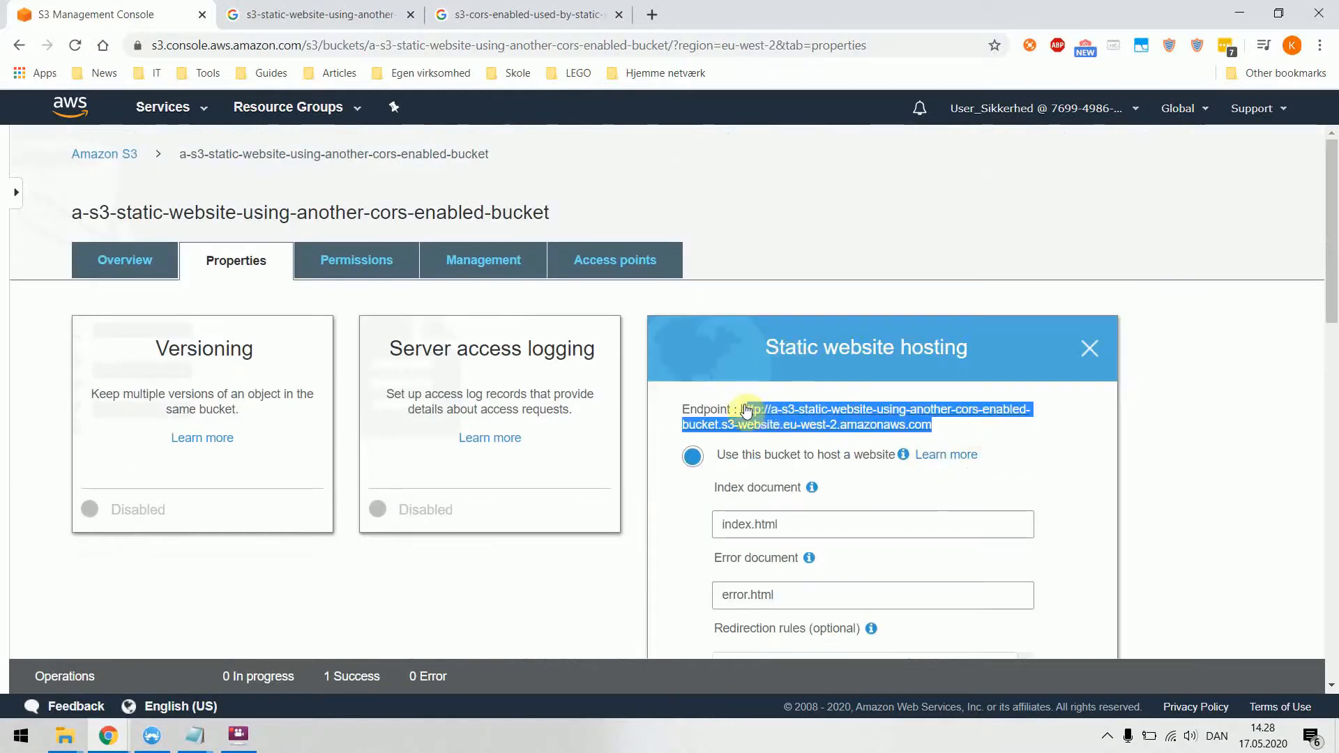
{"action": "left_click", "coordinate": [990, 437]}
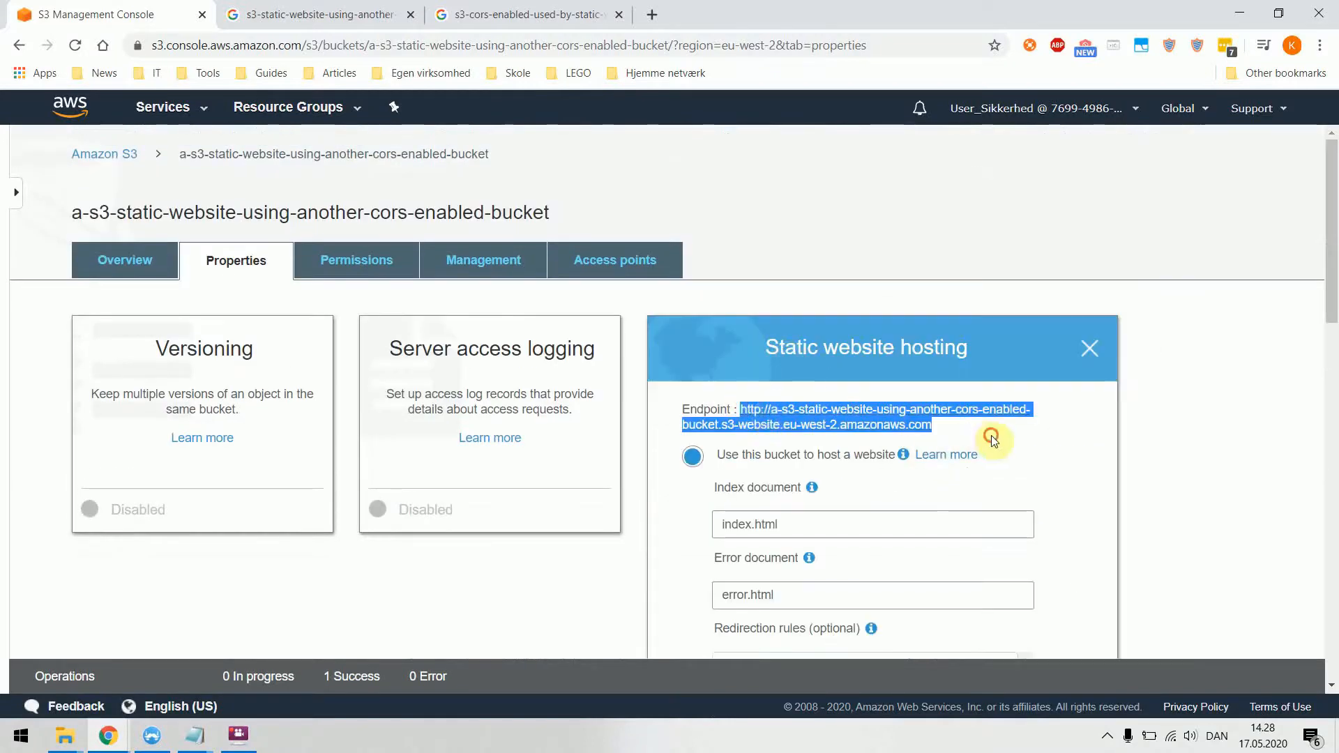
{"action": "left_click", "coordinate": [878, 427]}
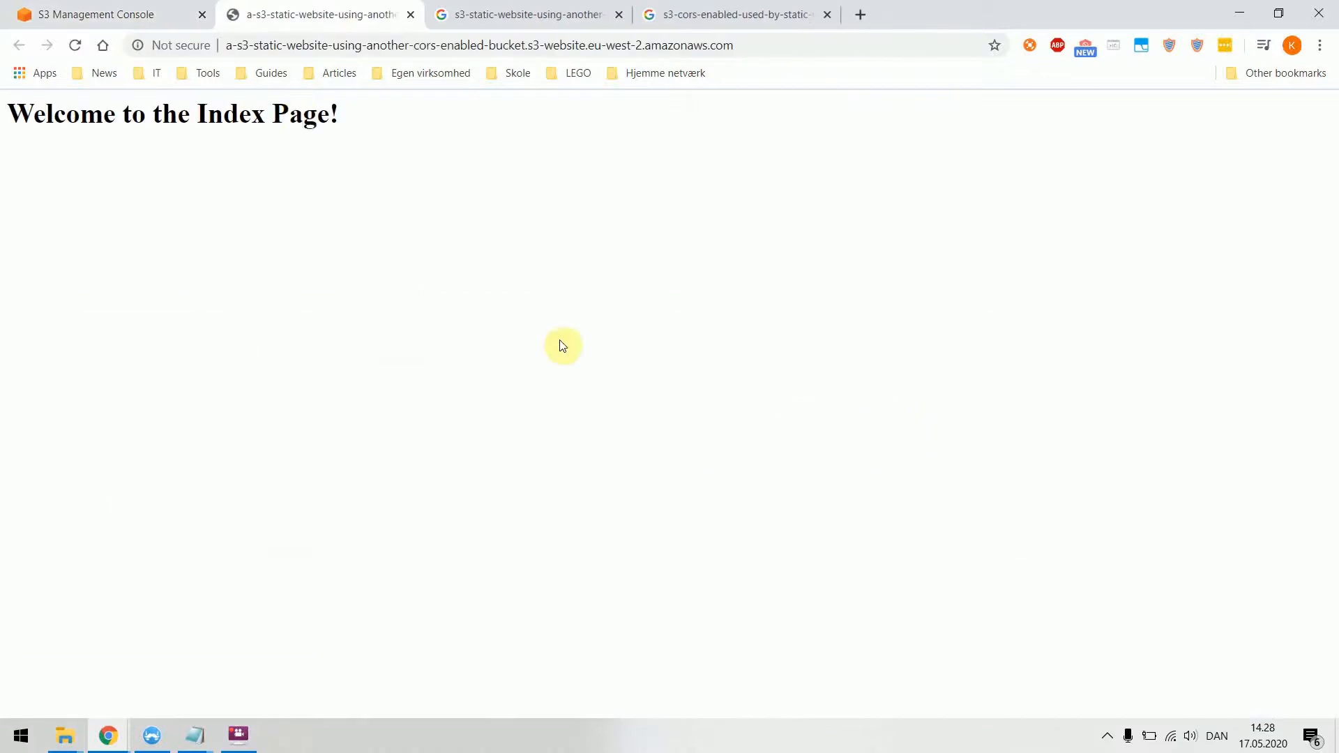
Step: Test the website's error handling by loading the nonexistent path /asdasd, and go back to the site root
{"action": "double_click", "coordinate": [759, 53]}
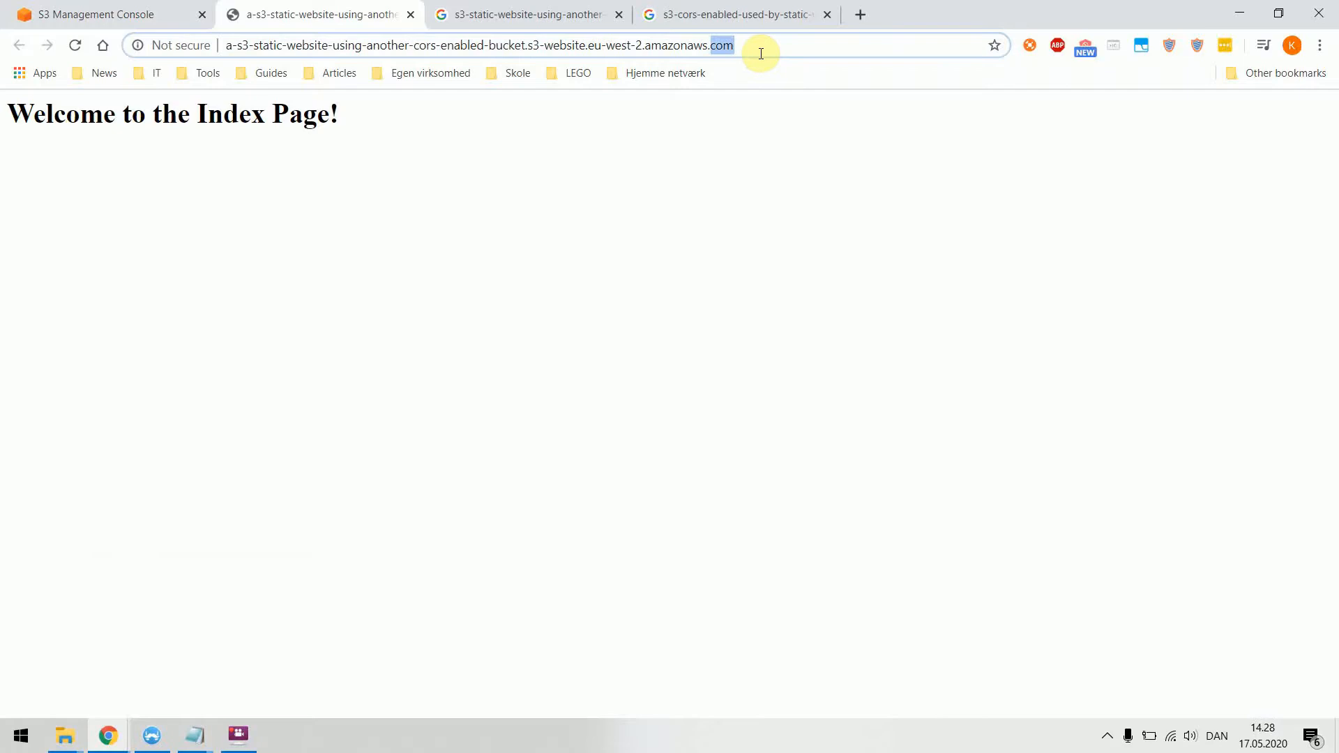
{"action": "type", "text": "/"}
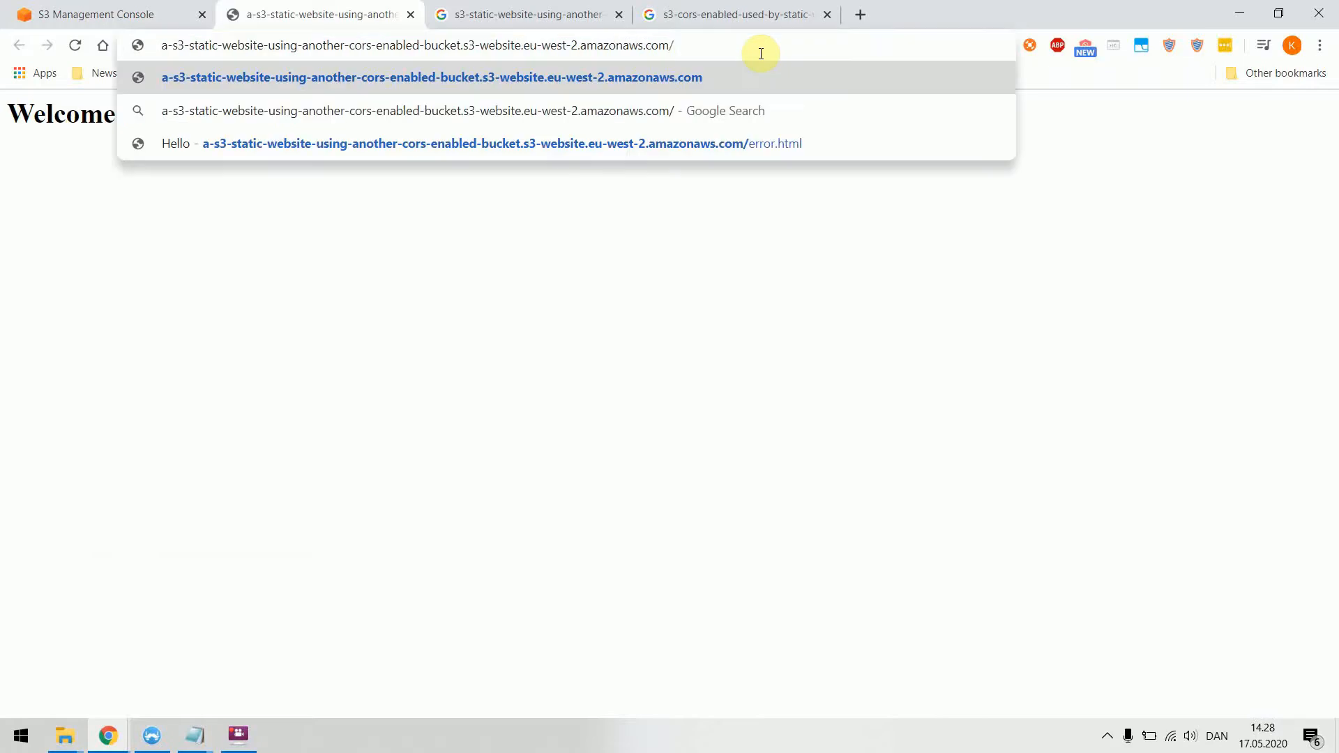
{"action": "type", "text": "asdasd"}
{"action": "key", "text": "Return"}
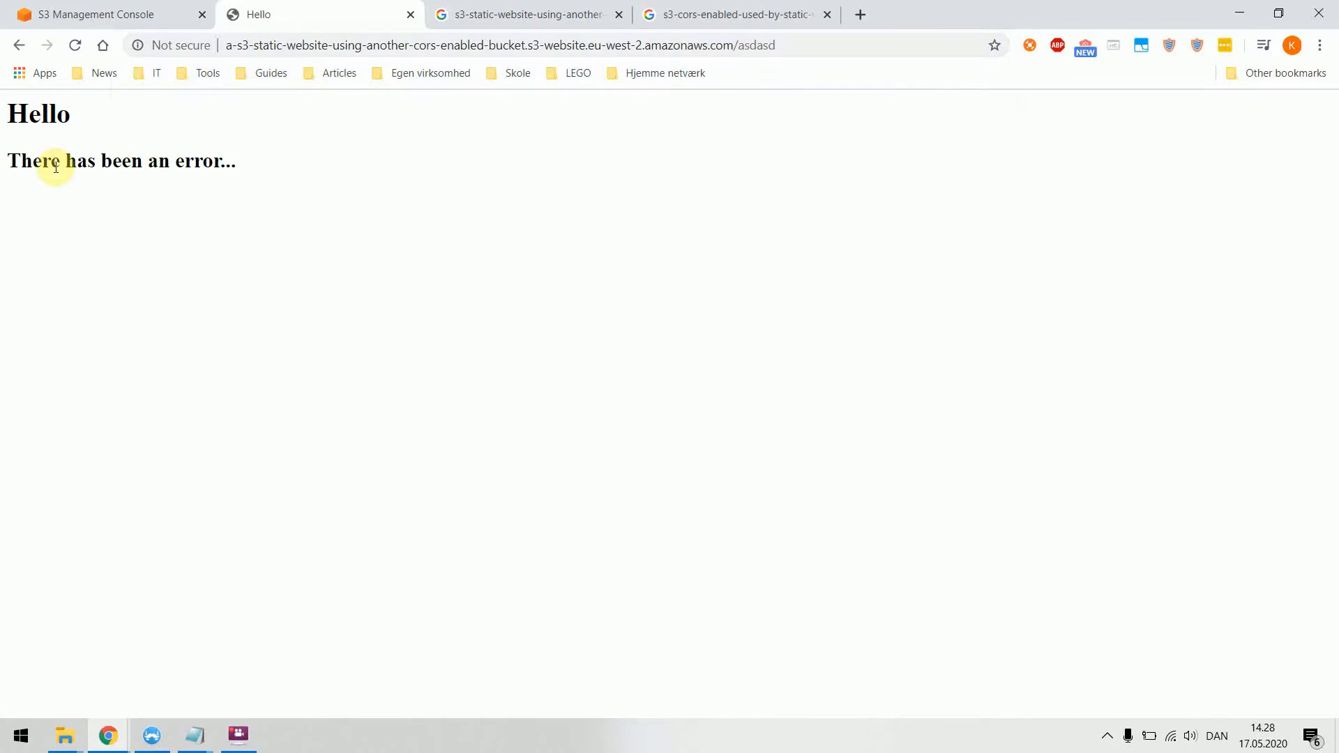
{"action": "left_click", "coordinate": [19, 45]}
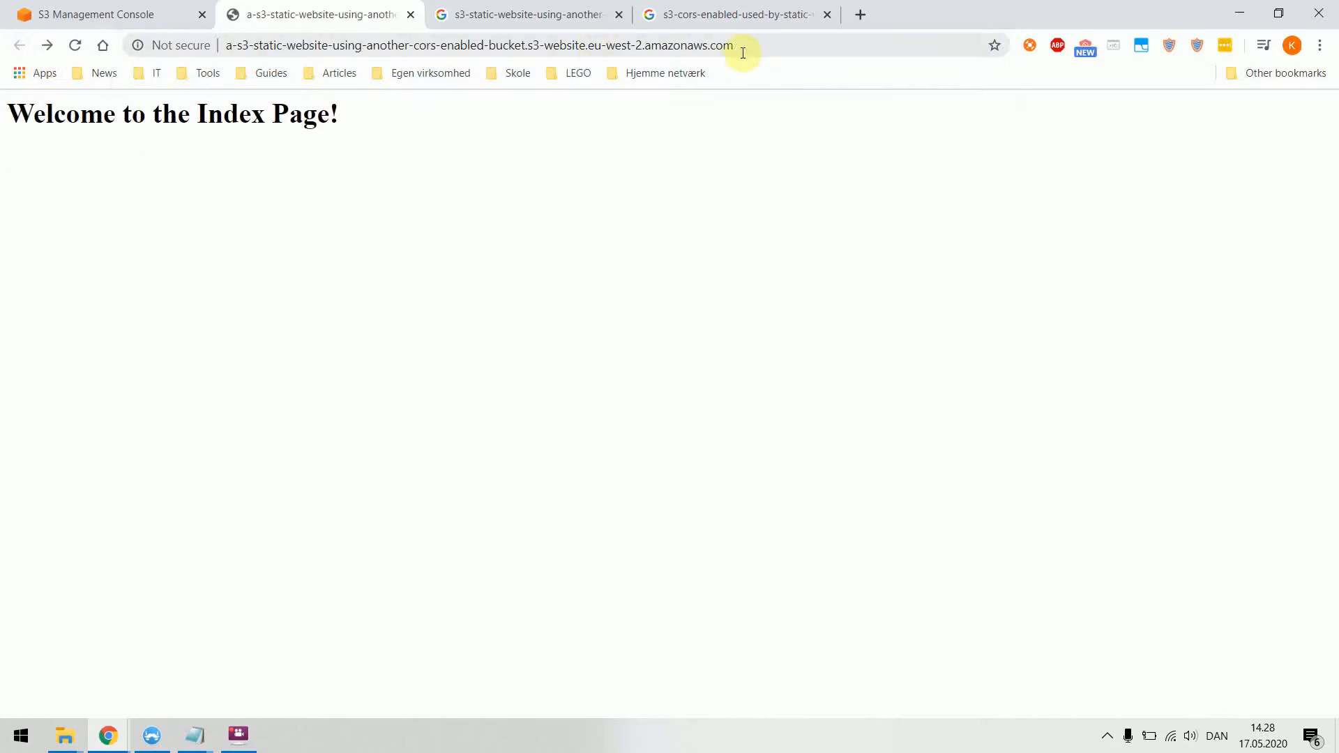
Step: Load the website's error page directly by adding /error.html to the endpoint address
{"action": "left_click", "coordinate": [762, 45]}
{"action": "left_click", "coordinate": [763, 45]}
{"action": "type", "text": "/"}
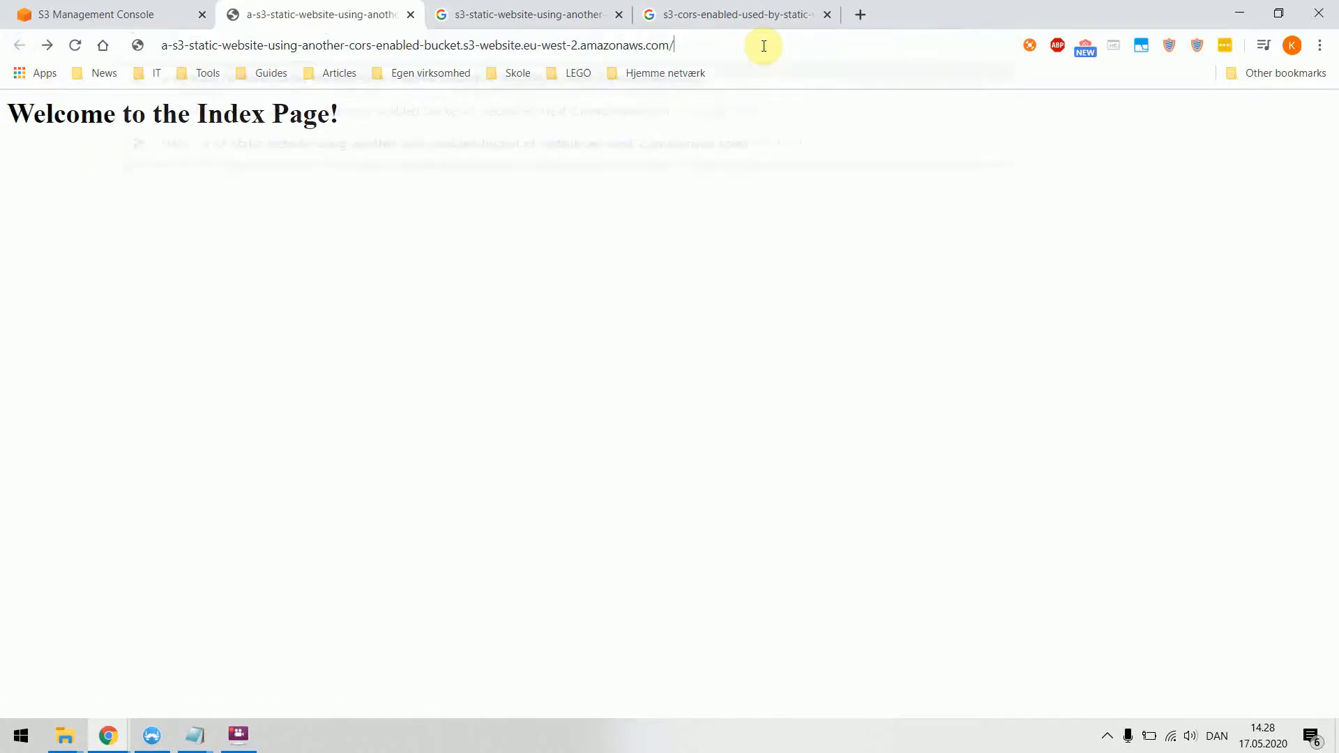
{"action": "type", "text": "error"}
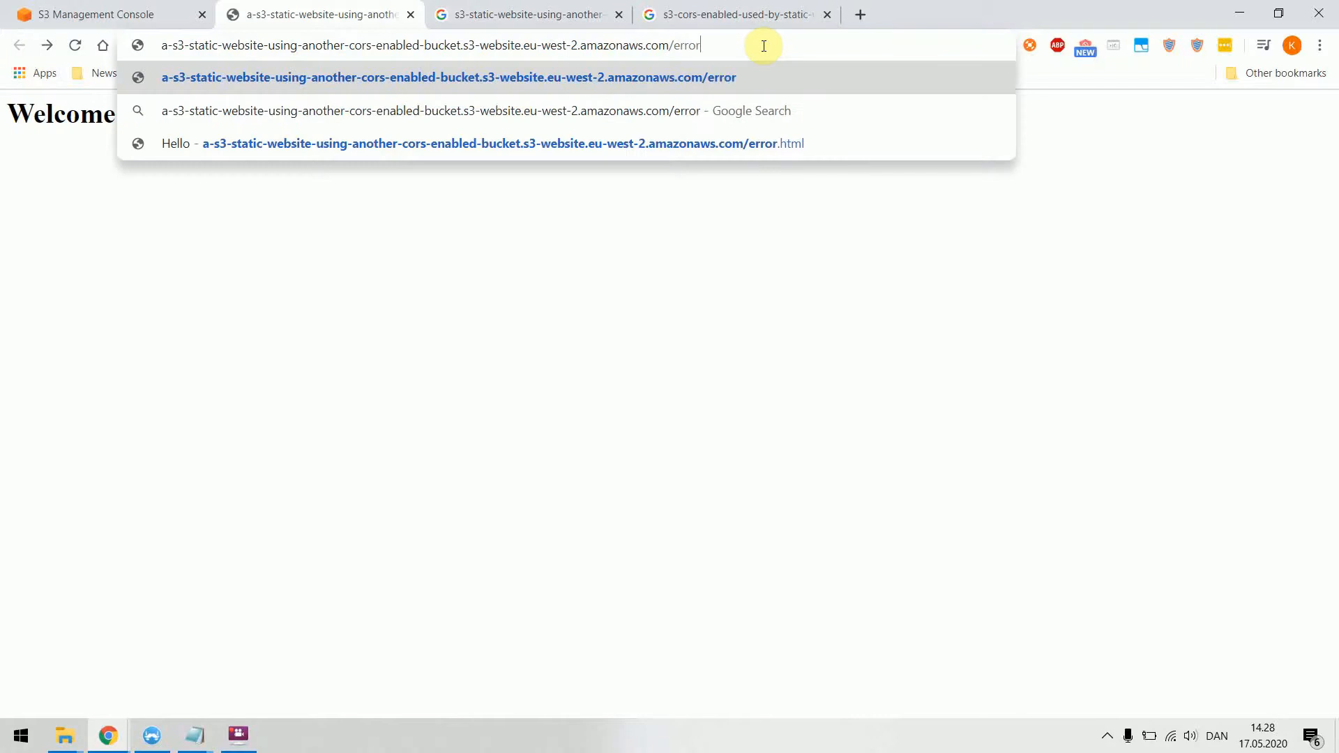
{"action": "type", "text": ".html"}
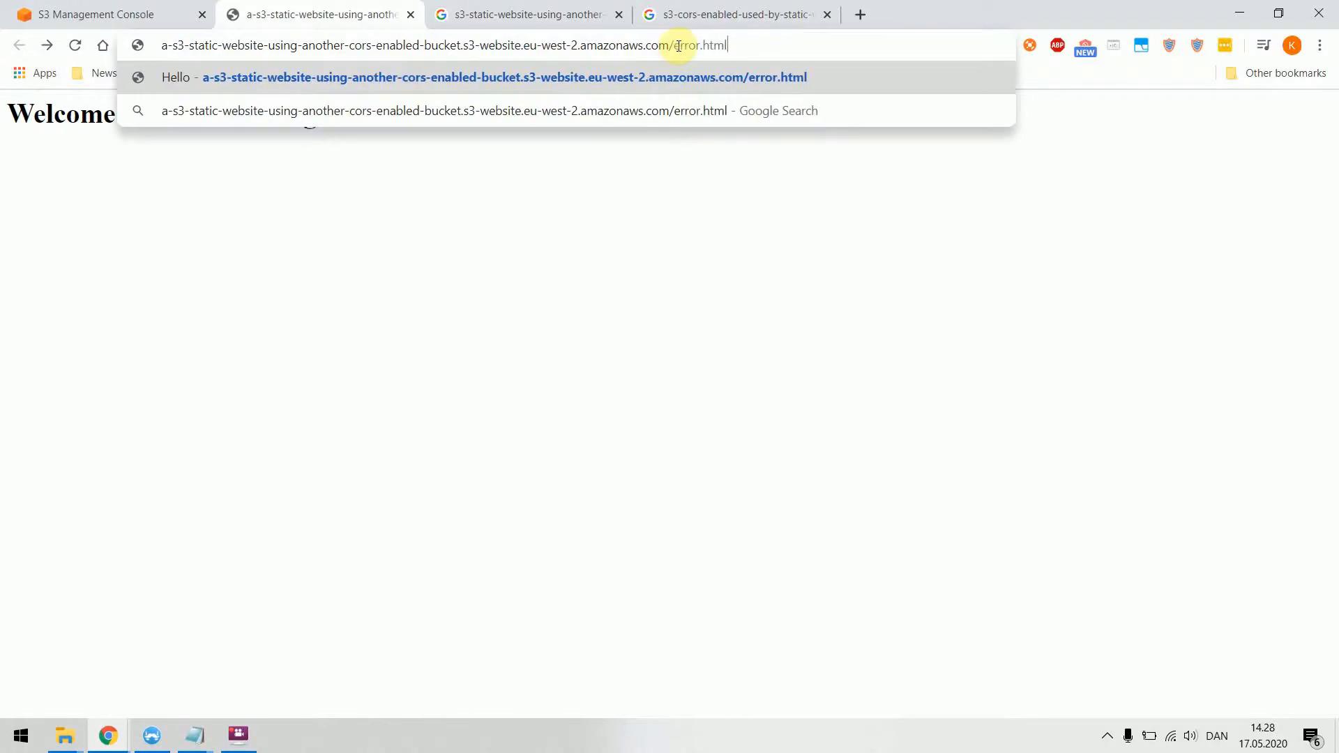
{"action": "left_click_drag", "start_coordinate": [676, 46], "coordinate": [751, 42]}
{"action": "left_click", "coordinate": [759, 41]}
{"action": "key", "text": "Return"}
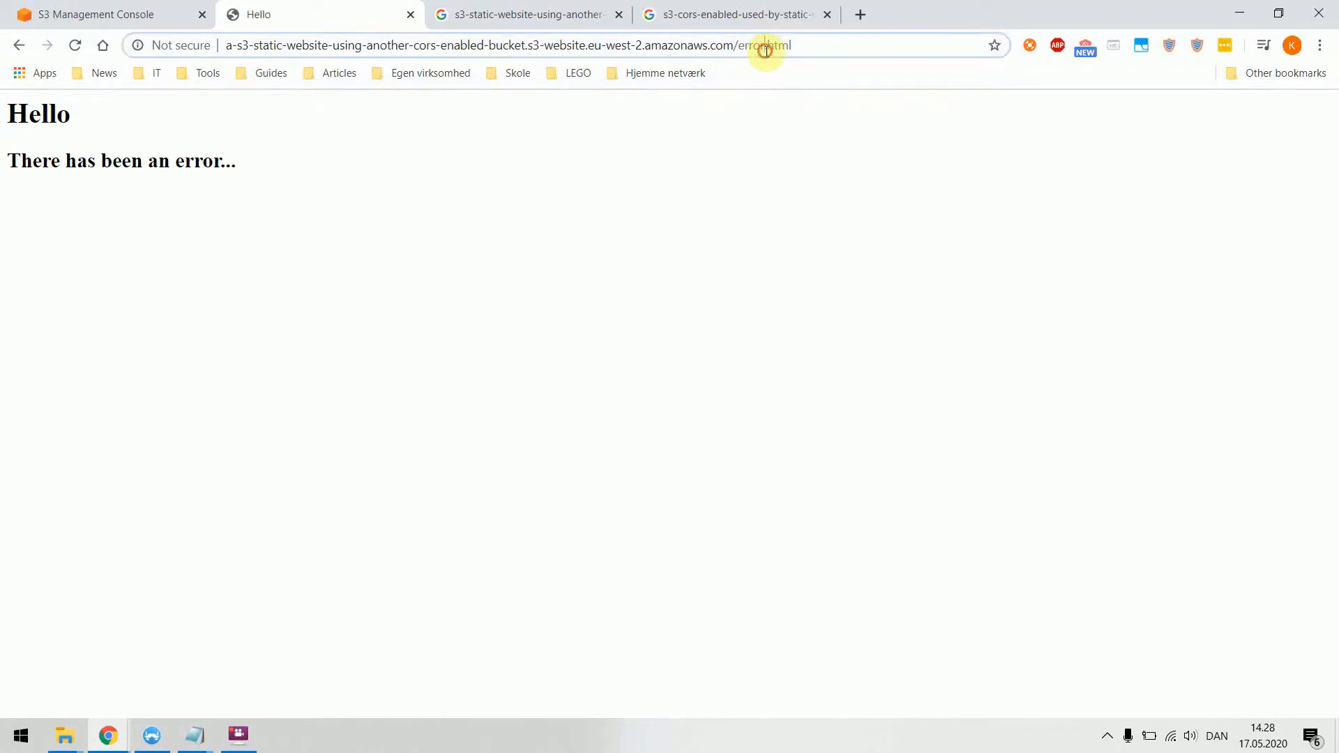
Step: Change the page in the website address to index.html and load it
{"action": "left_click_drag", "start_coordinate": [765, 49], "coordinate": [744, 50]}
{"action": "type", "text": "index"}
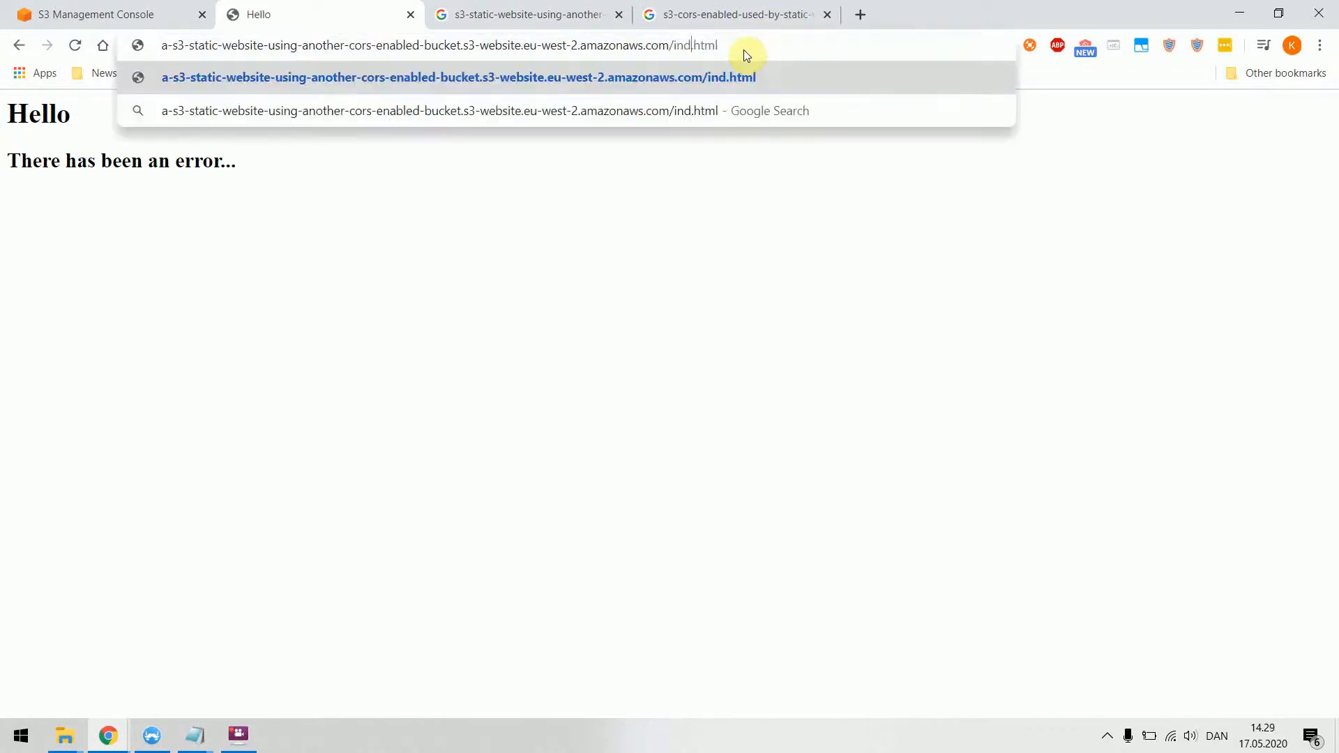
{"action": "key", "text": "Return"}
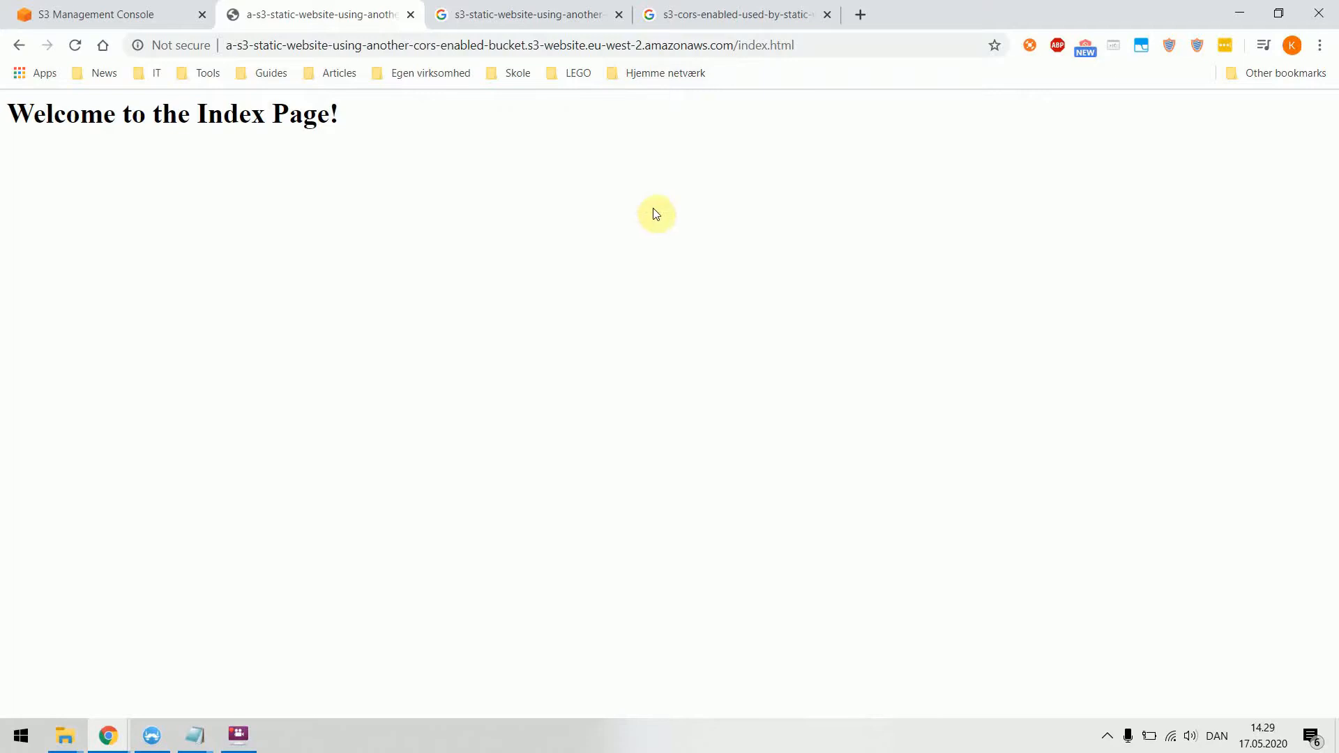
Step: Start a new bucket in the S3 console and name it a-s3-cors-enabled-used-by-static-website, copying the name from the Google search text
{"action": "left_click", "coordinate": [127, 21]}
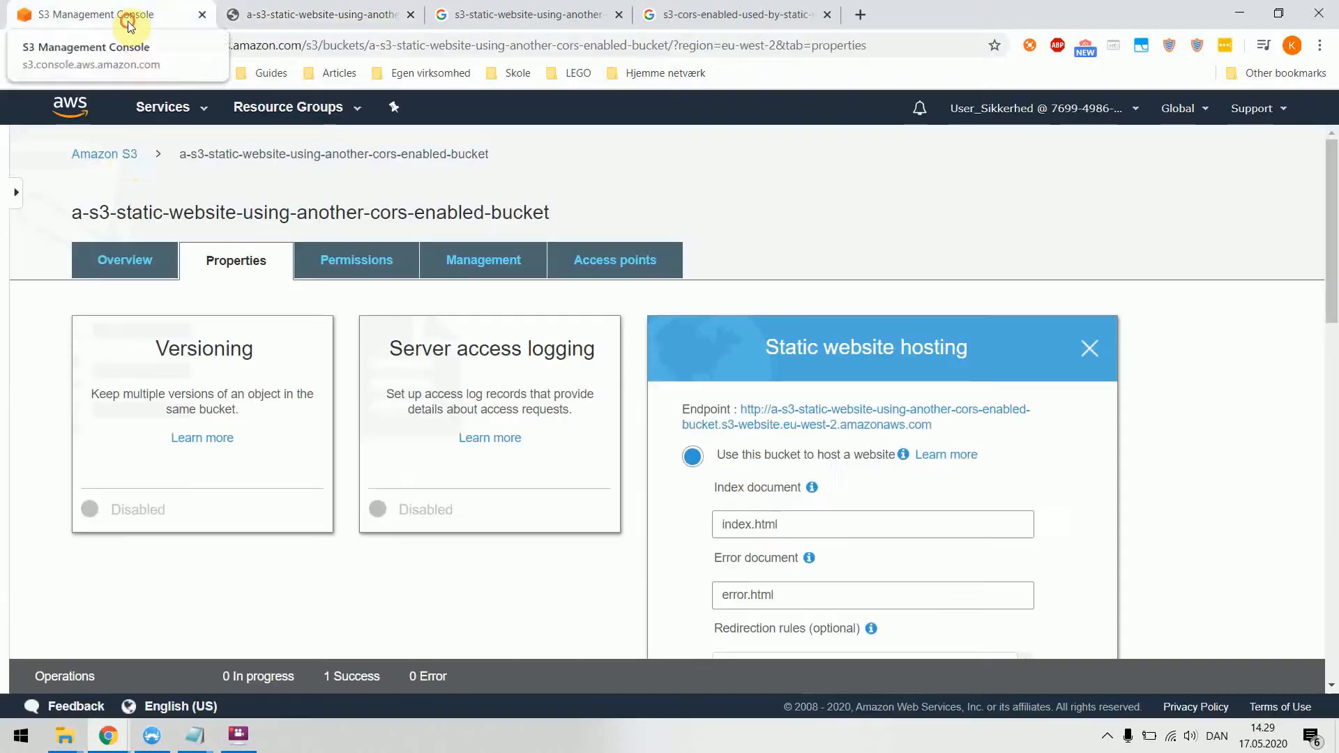
{"action": "left_click", "coordinate": [108, 156]}
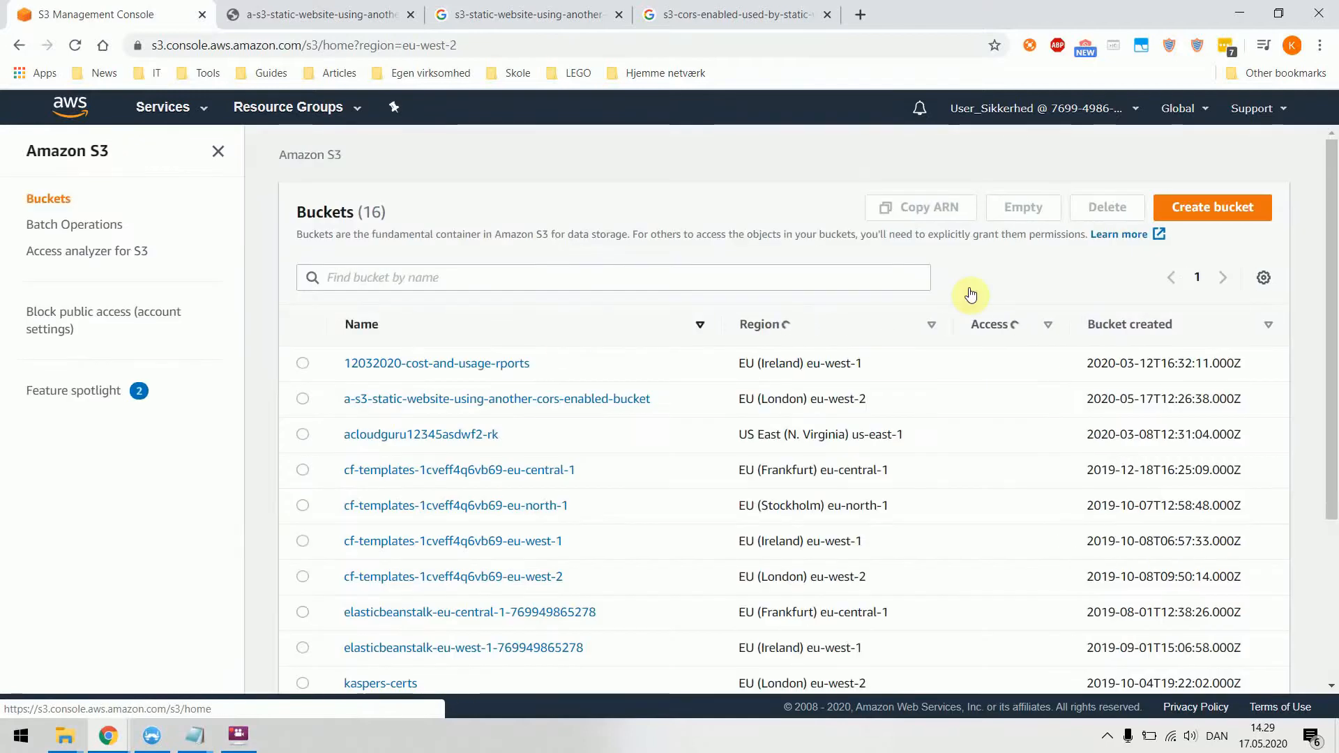
{"action": "left_click", "coordinate": [1213, 208]}
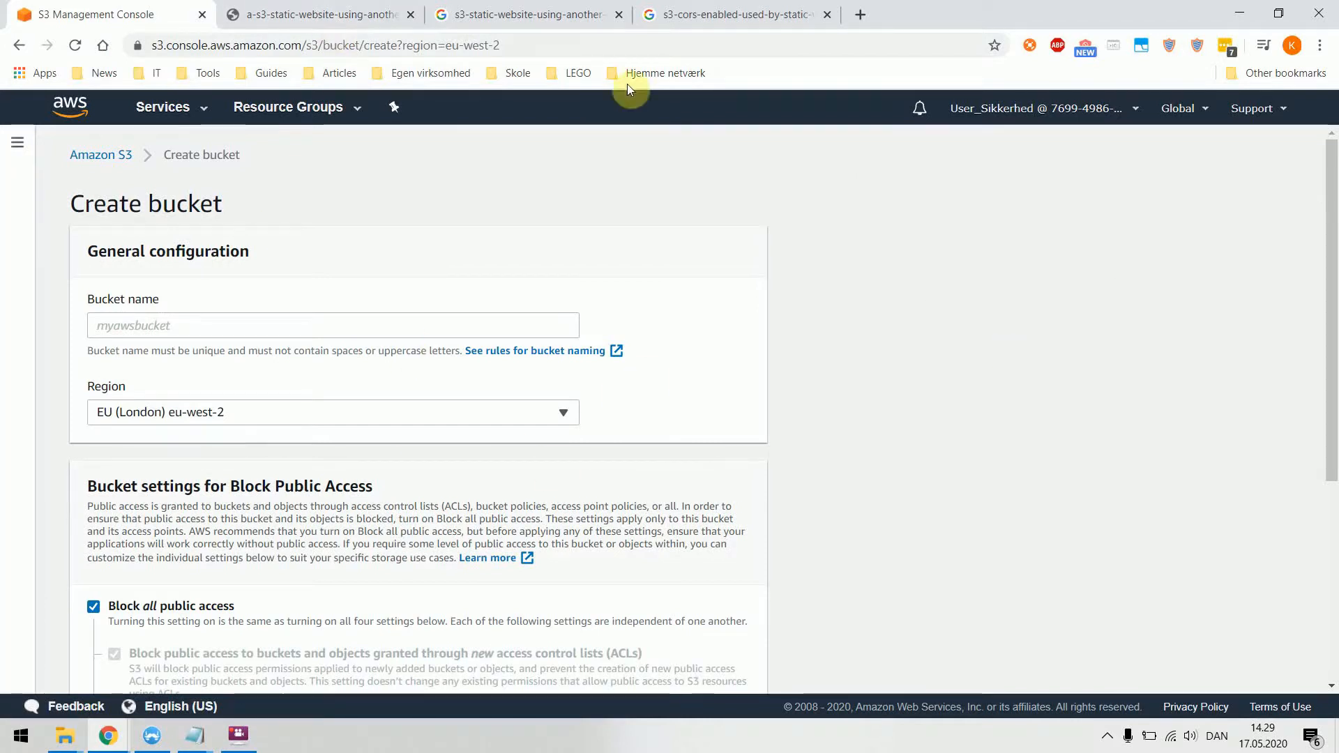
{"action": "left_click", "coordinate": [726, 14]}
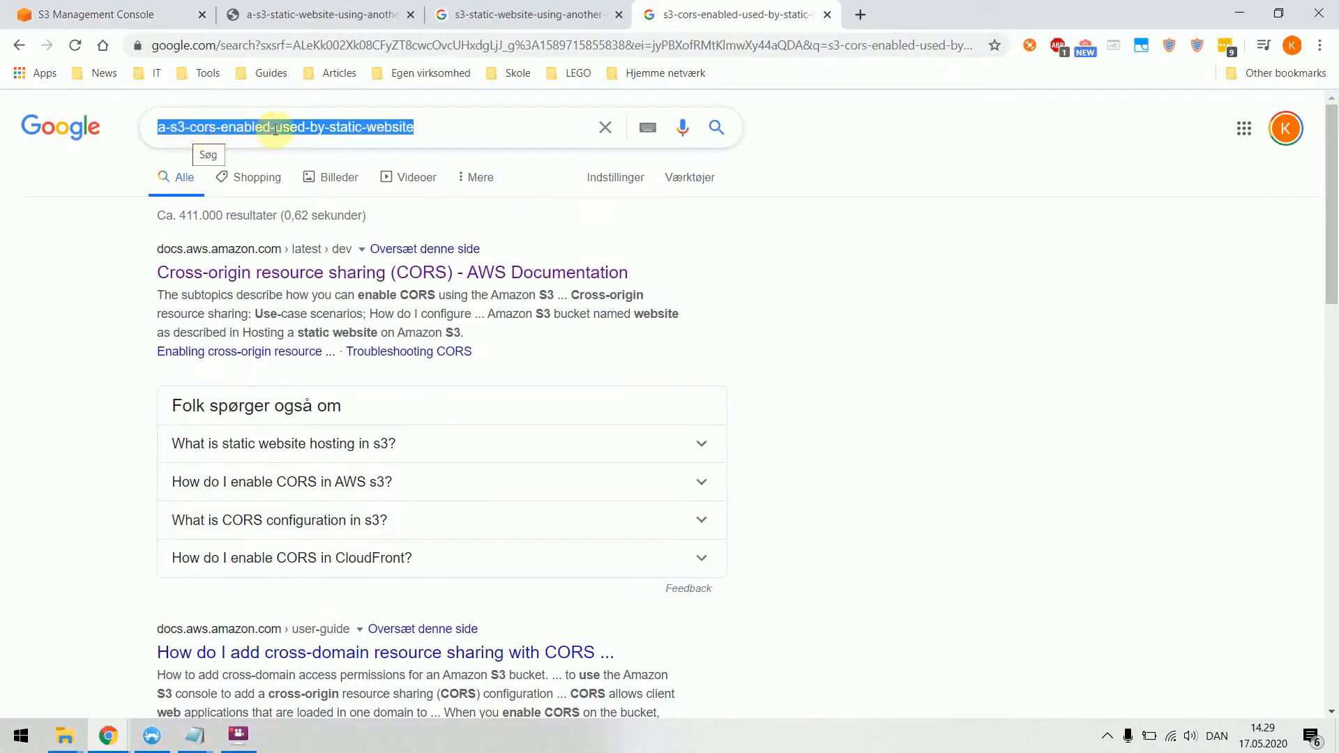
{"action": "right_click", "coordinate": [375, 129]}
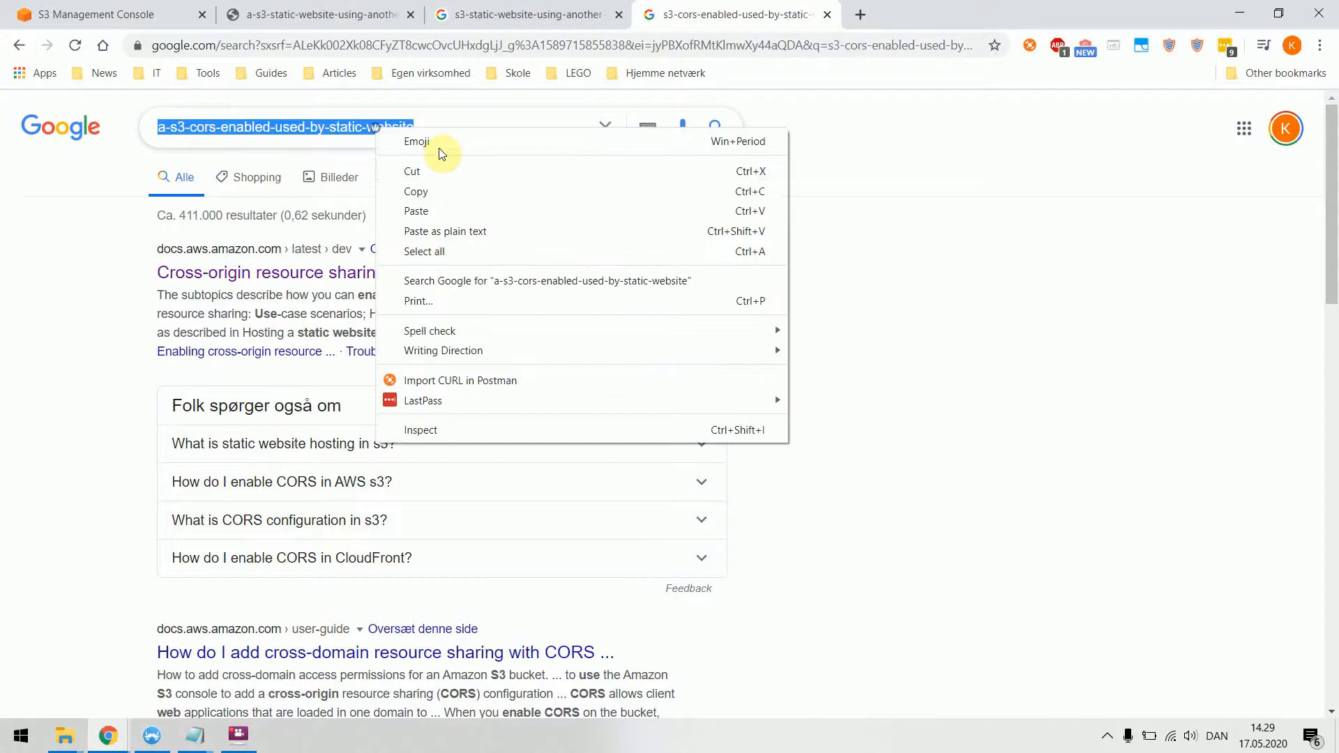
{"action": "left_click", "coordinate": [453, 194]}
{"action": "left_click", "coordinate": [97, 14]}
{"action": "left_click", "coordinate": [244, 327]}
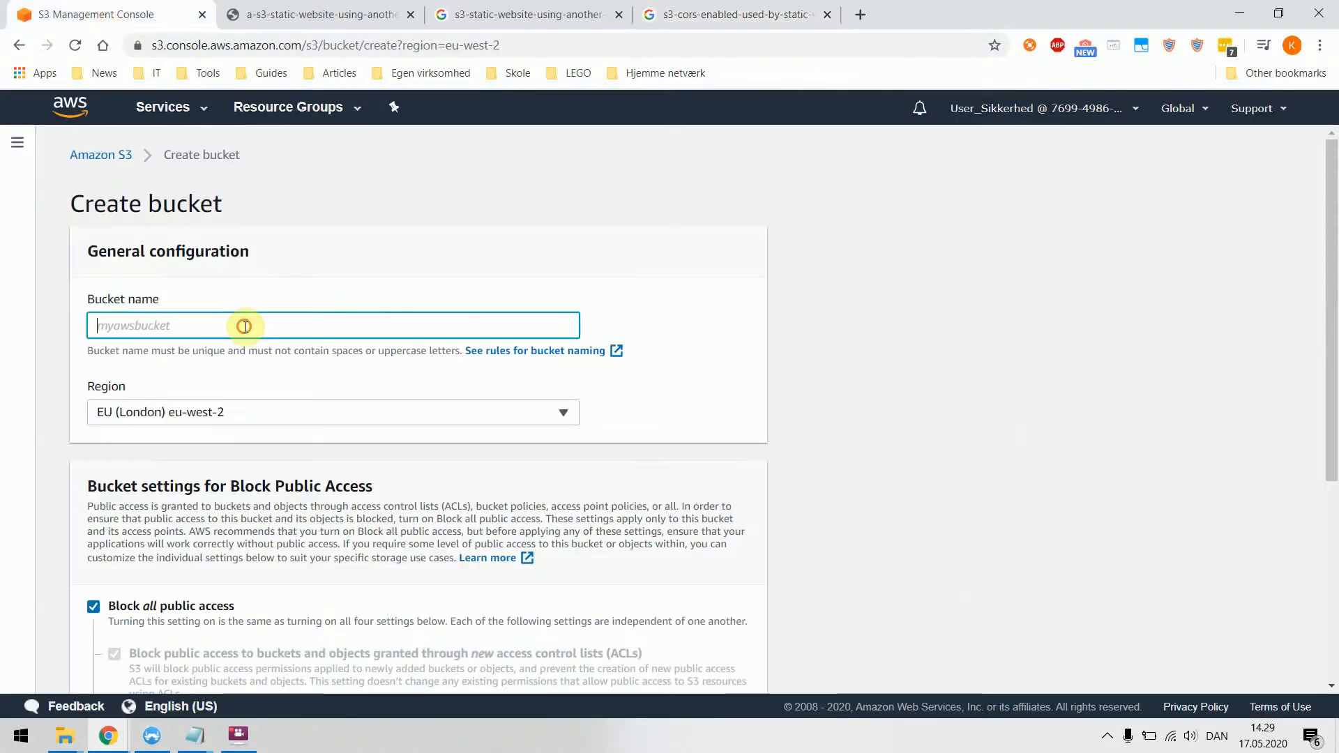
{"action": "key", "text": "ctrl+v"}
Step: Turn off Block all public access for the new bucket, acknowledge the public access warning, and create the bucket
{"action": "scroll", "coordinate": [431, 465], "scroll_direction": "down", "scroll_amount": 4}
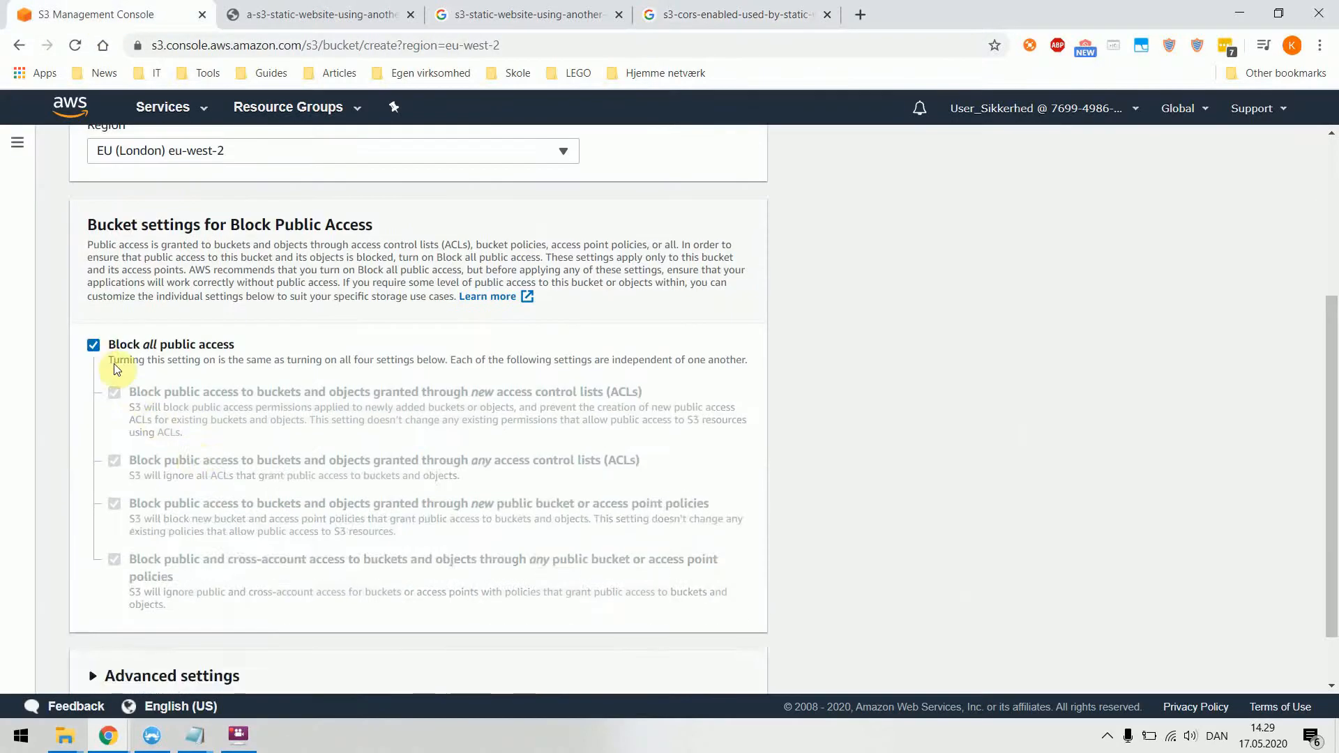
{"action": "left_click", "coordinate": [93, 345]}
{"action": "scroll", "coordinate": [147, 395], "scroll_direction": "down", "scroll_amount": 3}
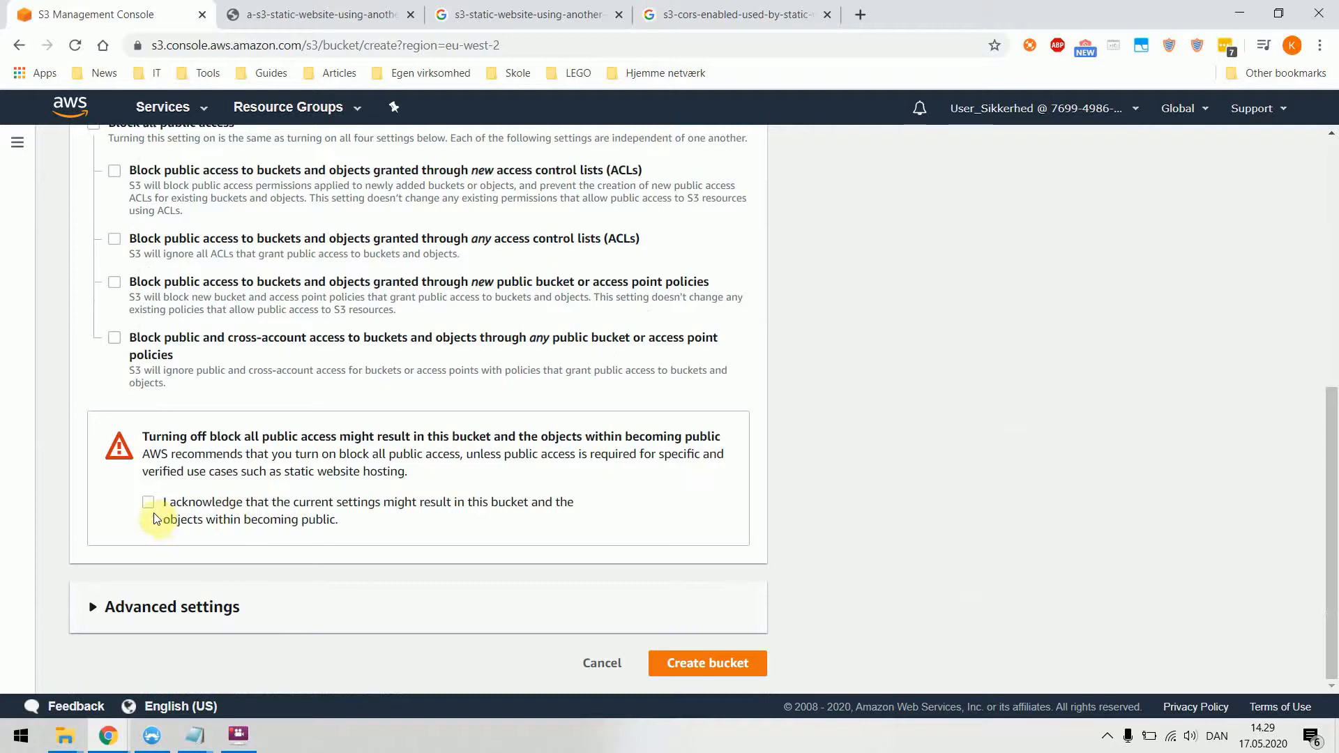
{"action": "left_click", "coordinate": [714, 671]}
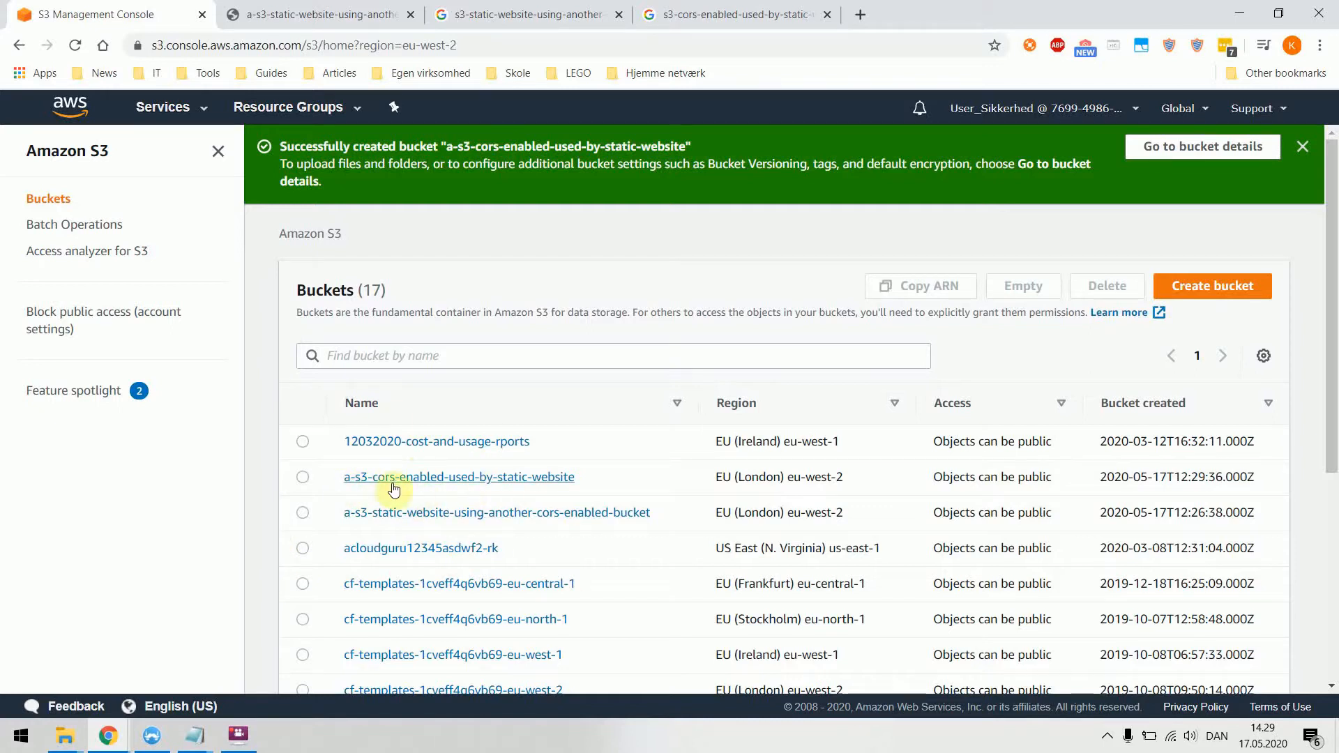
Step: Open the a-s3-cors-enabled-used-by-static-website bucket, add loadpage.html from the Website_files folder for upload, and continue to its permissions
{"action": "left_click", "coordinate": [420, 481]}
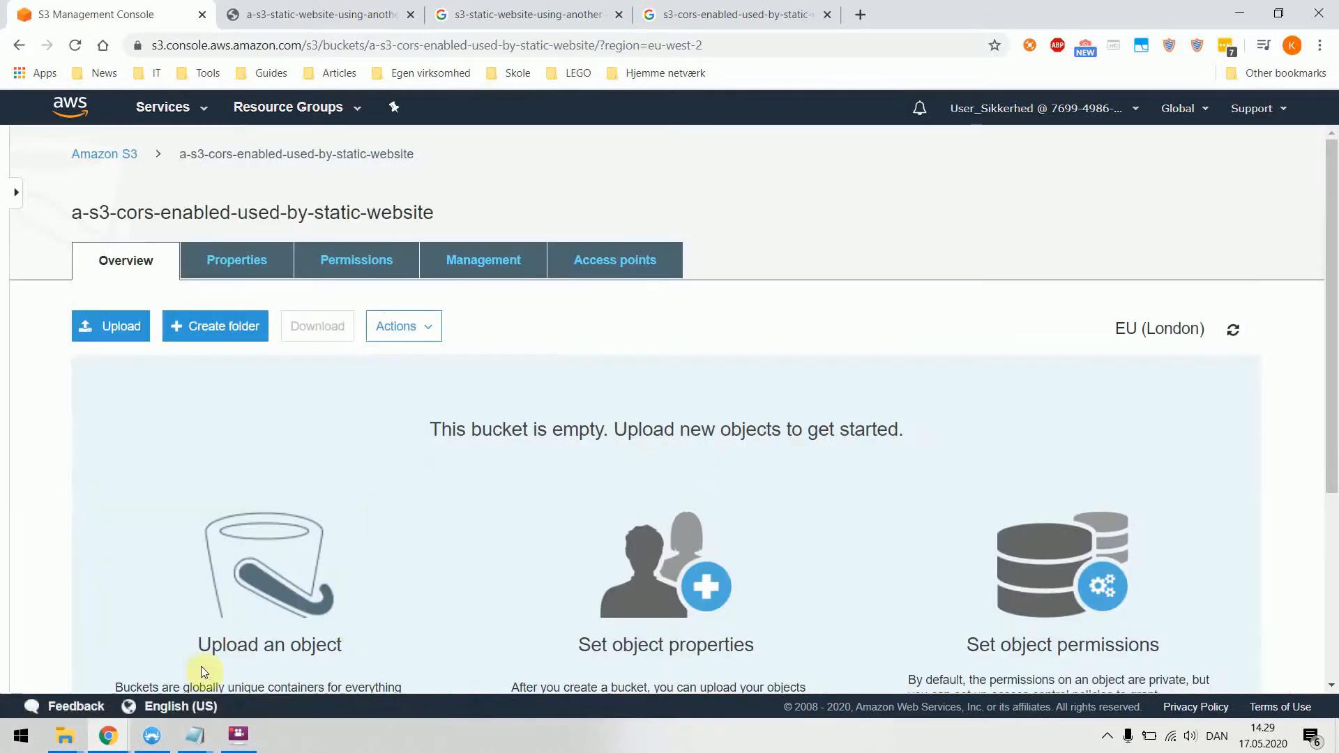
{"action": "left_click", "coordinate": [67, 745]}
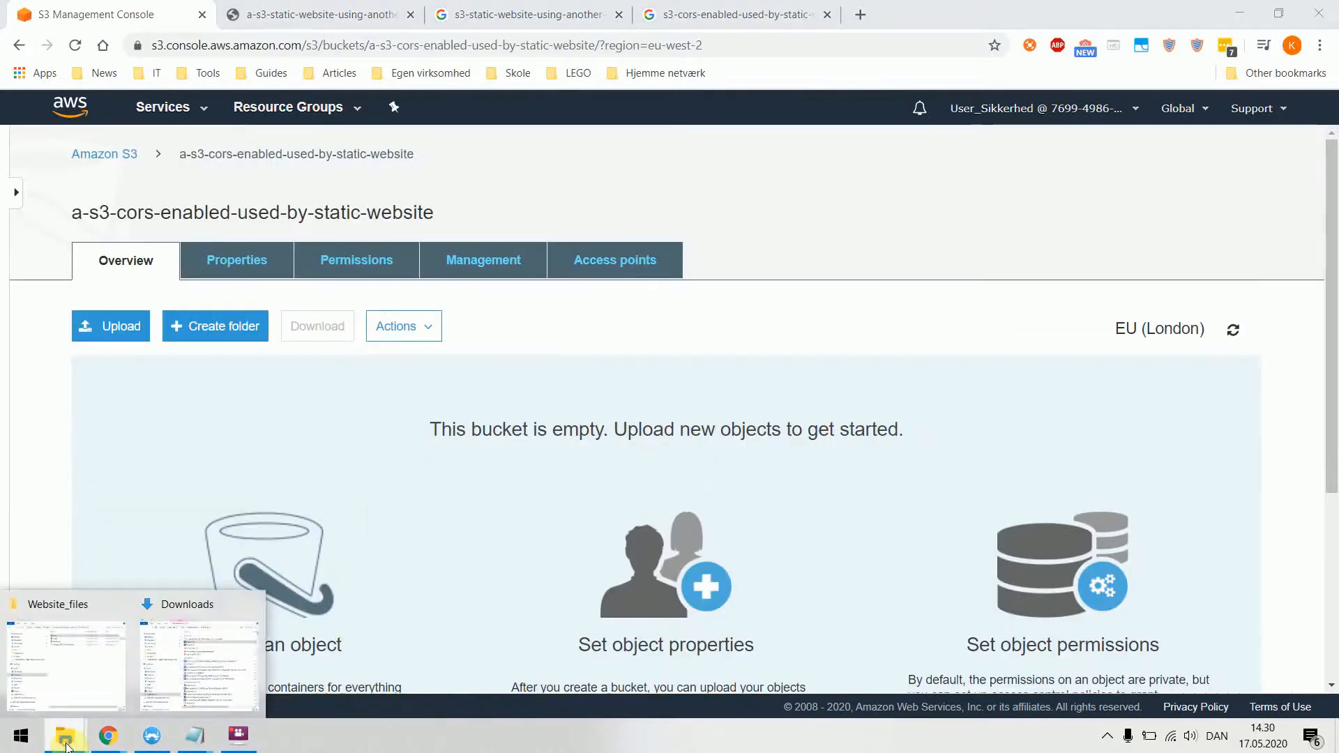
{"action": "left_click", "coordinate": [69, 690]}
{"action": "left_click_drag", "start_coordinate": [944, 313], "coordinate": [257, 490]}
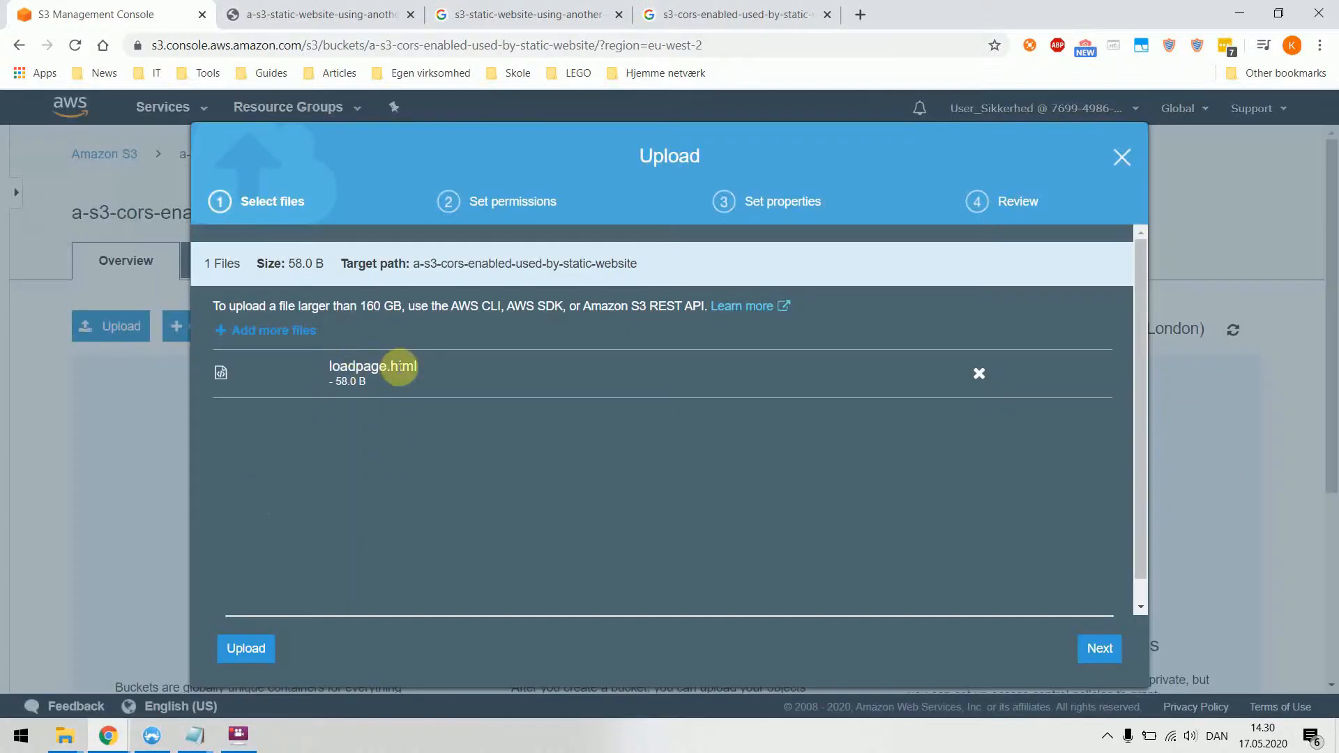
{"action": "left_click", "coordinate": [1094, 652]}
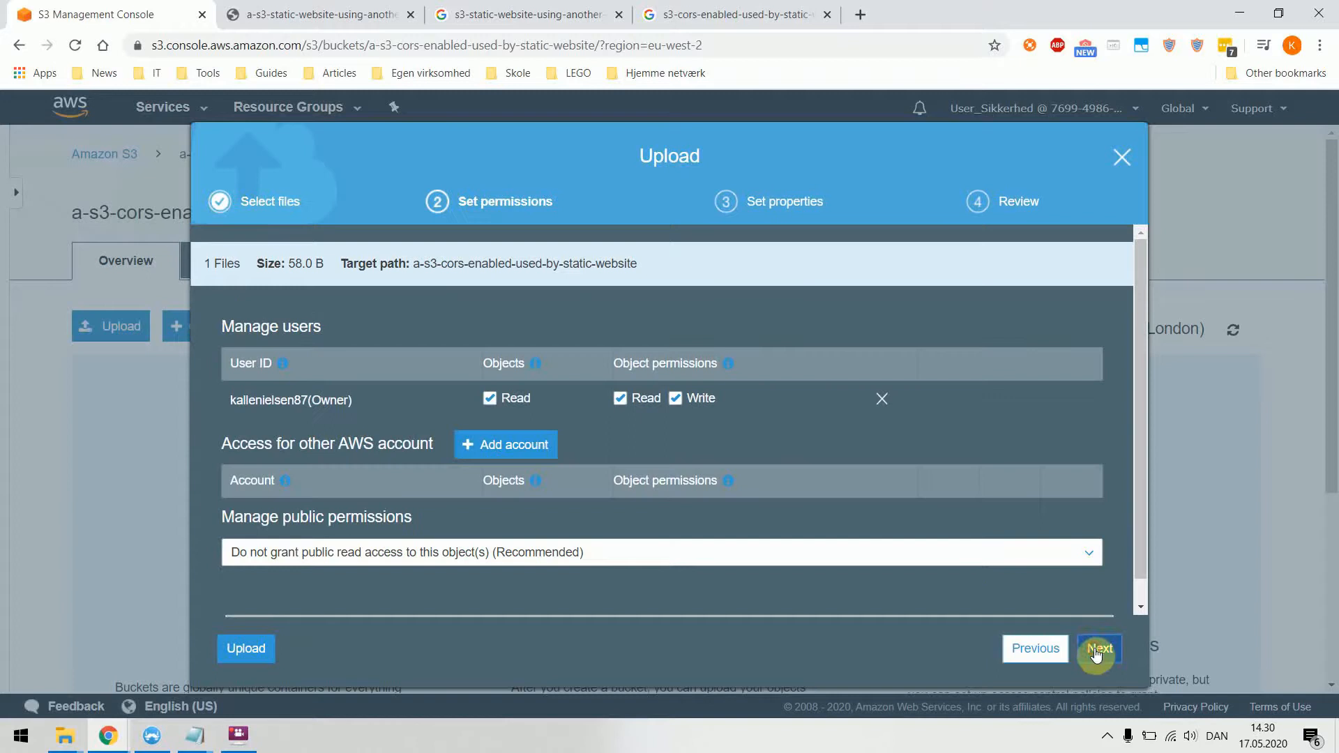
Step: Grant public read access to loadpage.html, keep the Standard storage properties, and upload it to the bucket
{"action": "left_click", "coordinate": [441, 563]}
{"action": "left_click", "coordinate": [343, 589]}
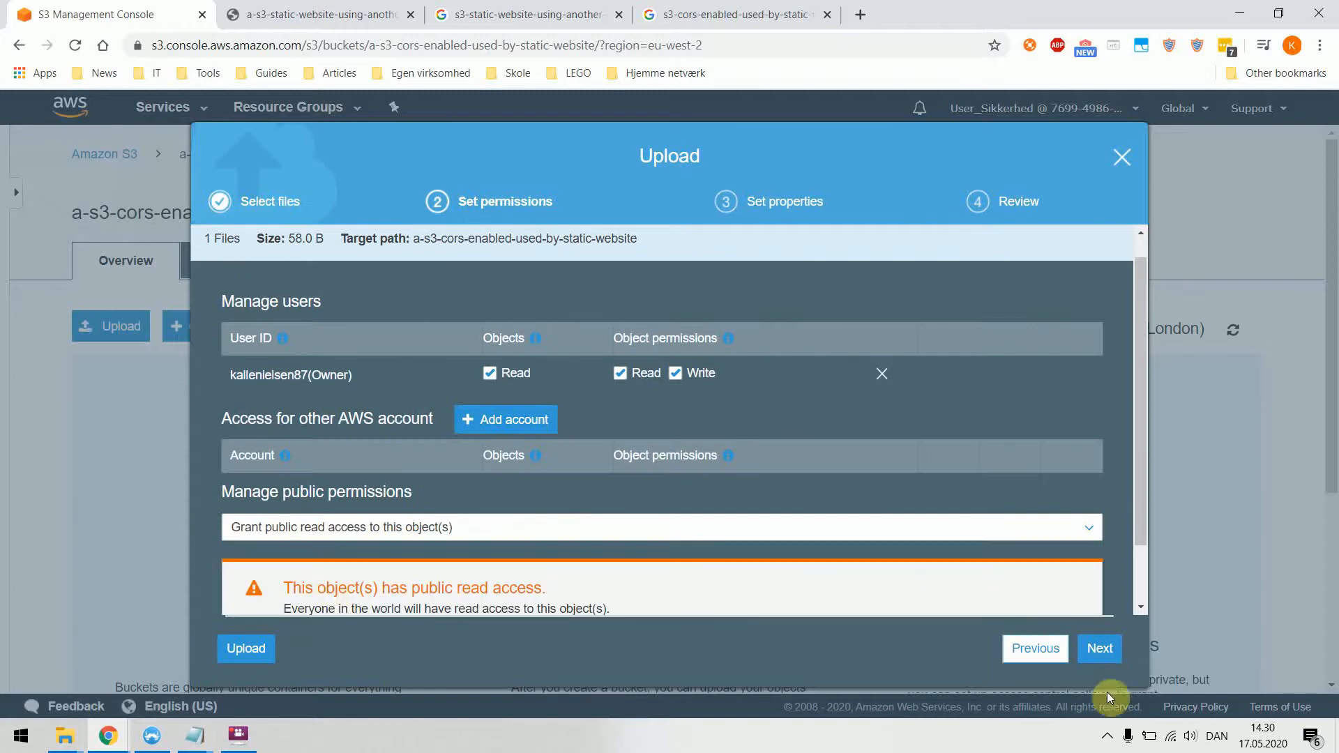
{"action": "left_click", "coordinate": [1107, 659]}
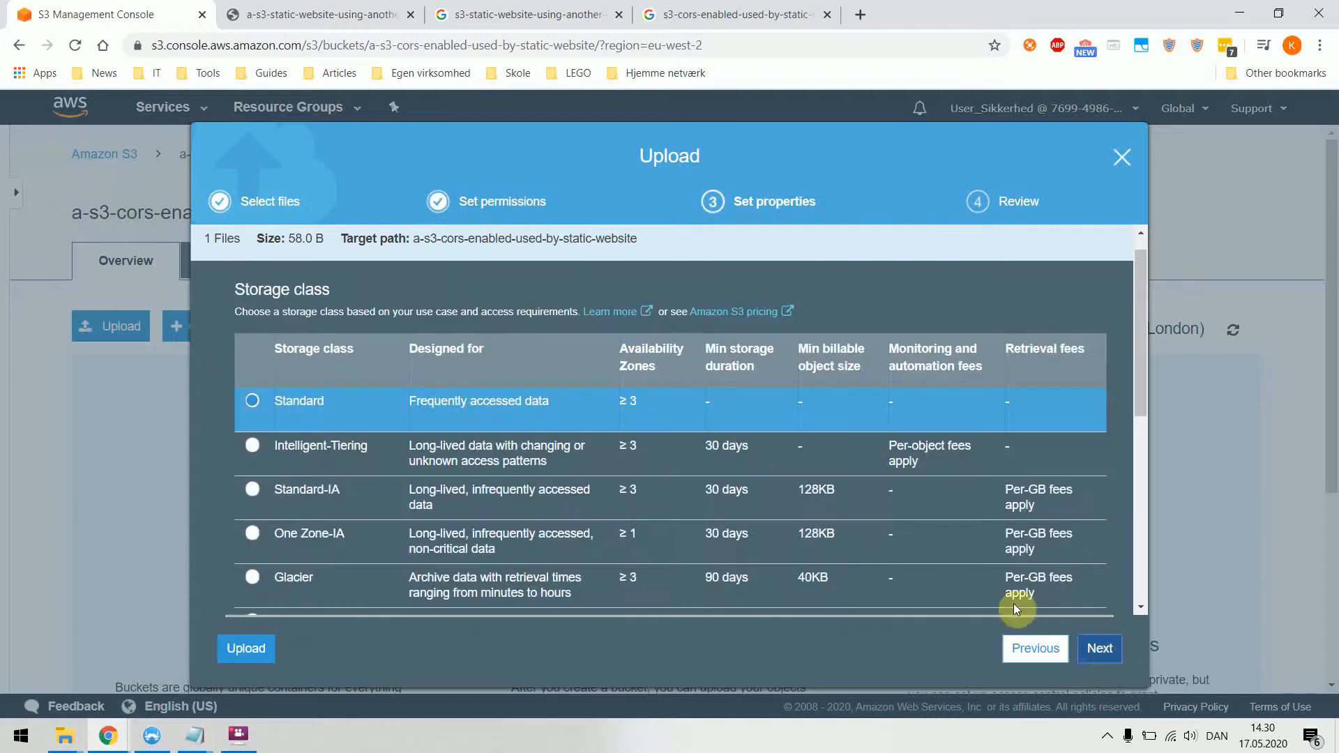
{"action": "left_click", "coordinate": [1109, 650]}
{"action": "left_click", "coordinate": [1111, 658]}
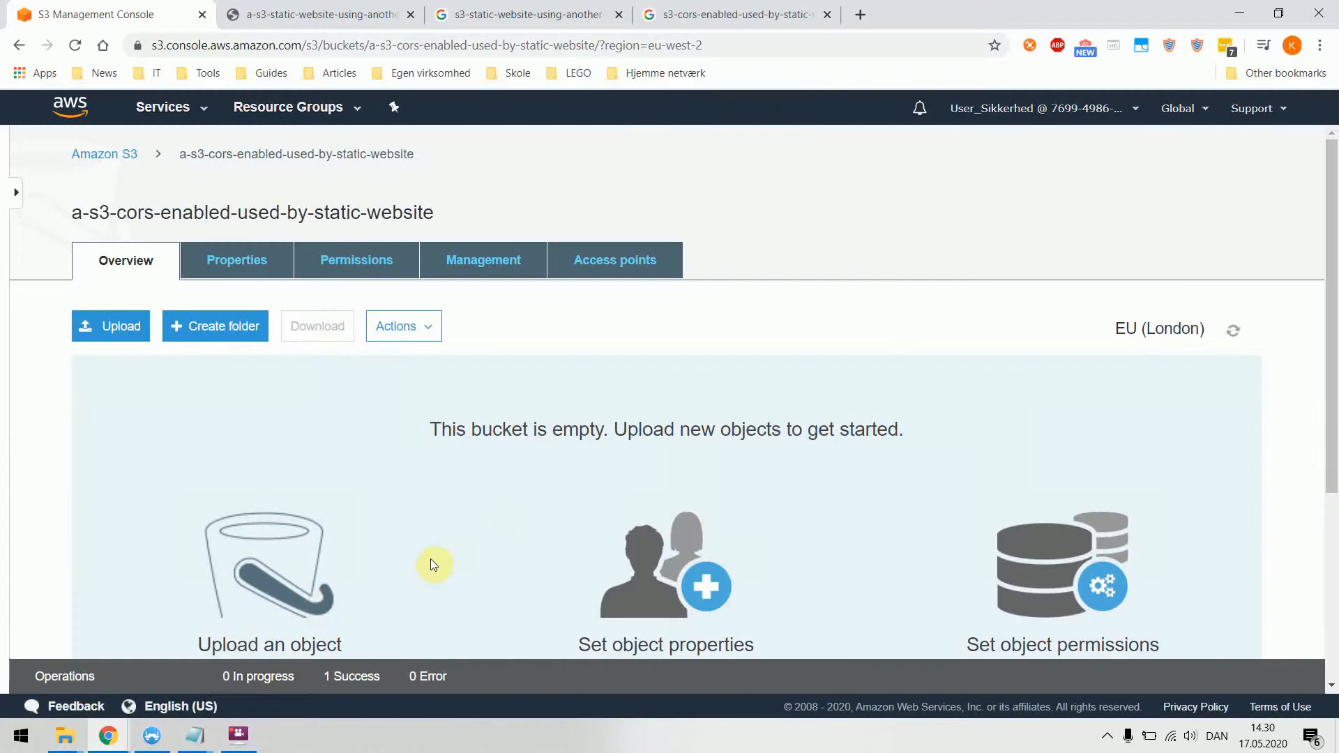
Step: Switch to the loadpage file in Notepad, examine its heading text, and return to the S3 console
{"action": "left_click", "coordinate": [194, 736]}
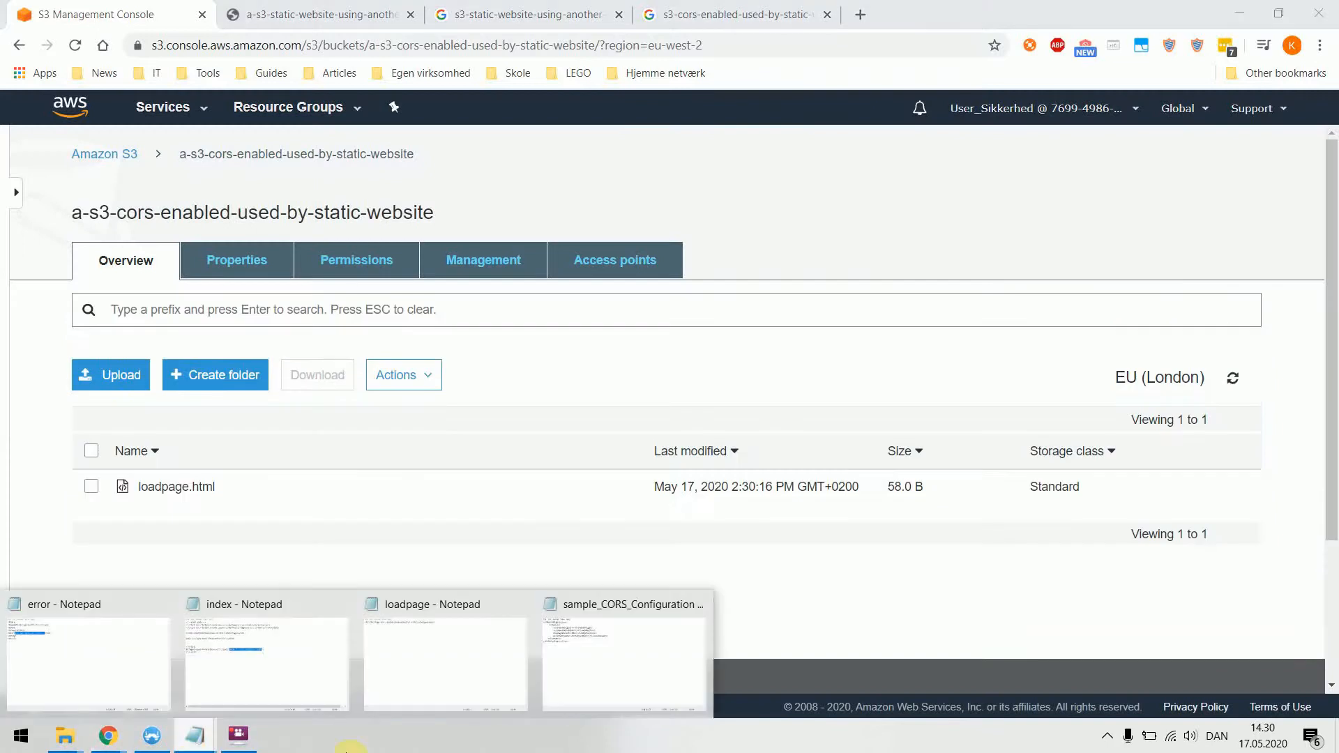
{"action": "left_click", "coordinate": [425, 668]}
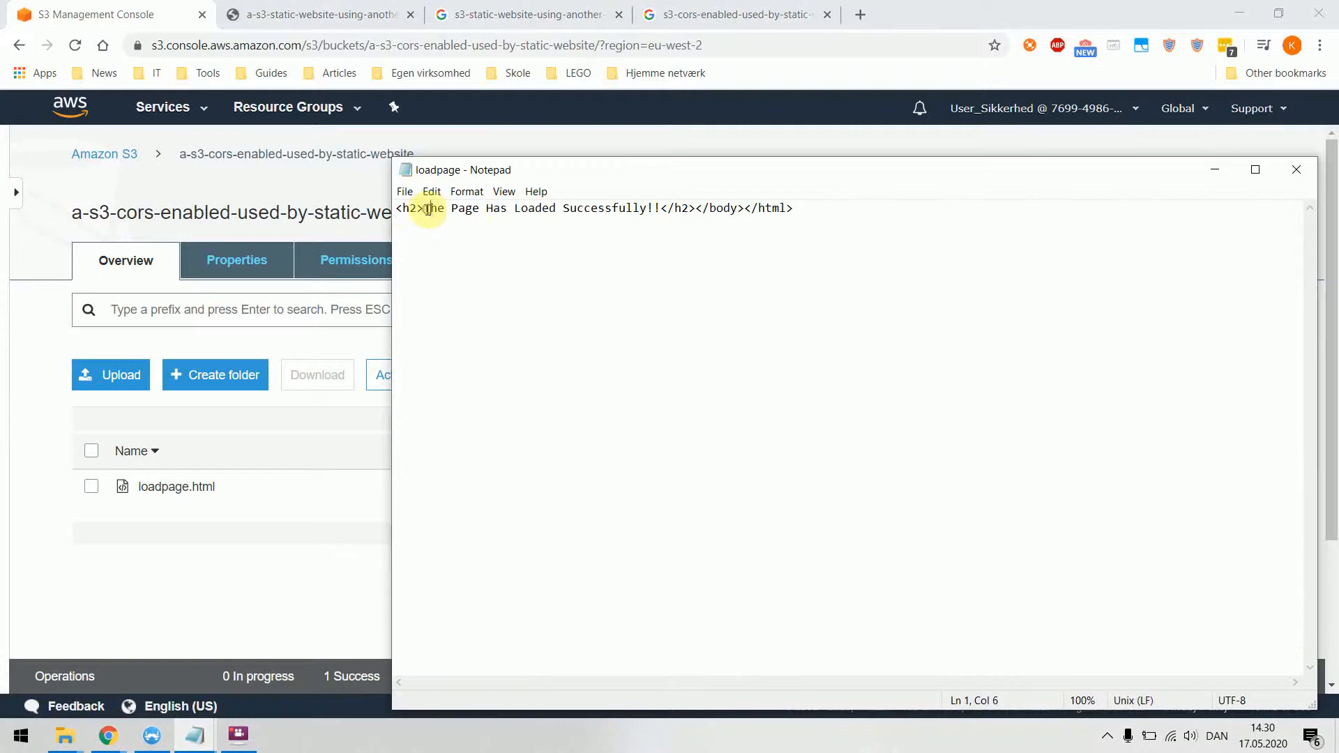
{"action": "left_click_drag", "start_coordinate": [423, 209], "coordinate": [657, 215]}
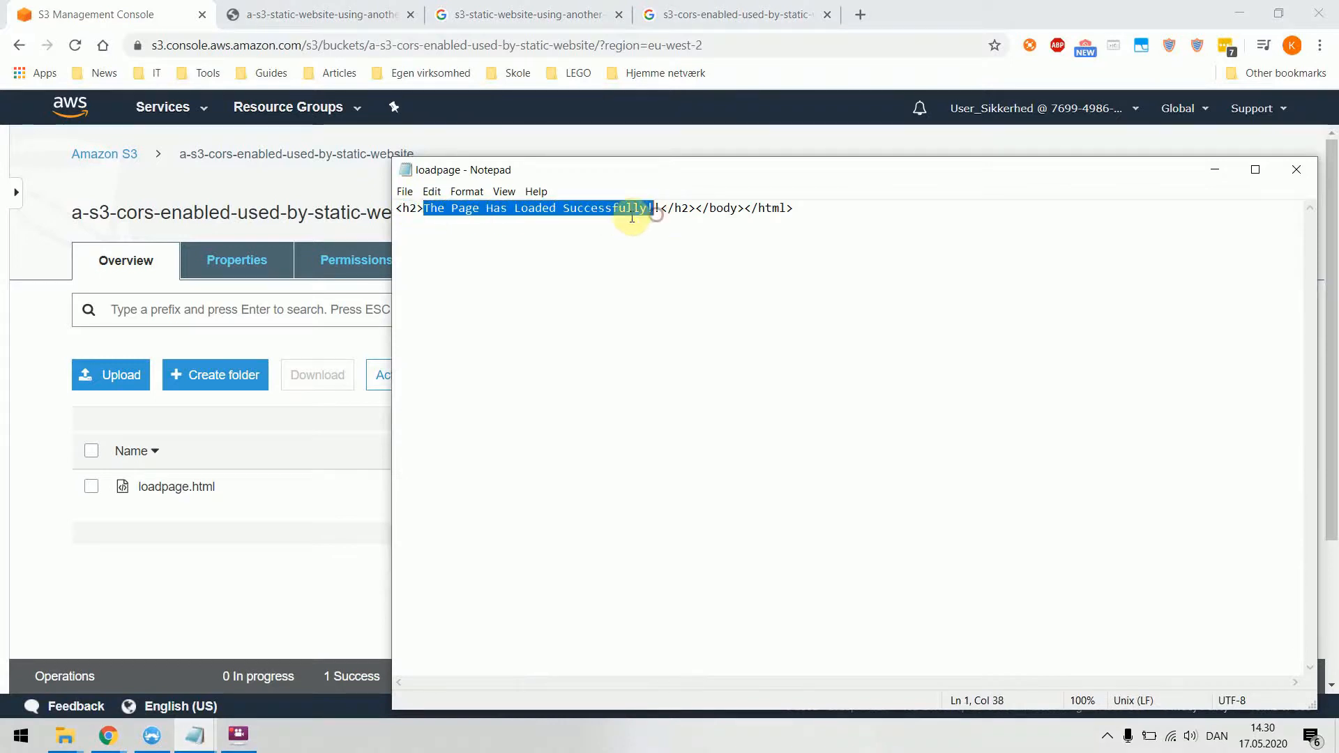
{"action": "left_click", "coordinate": [230, 554]}
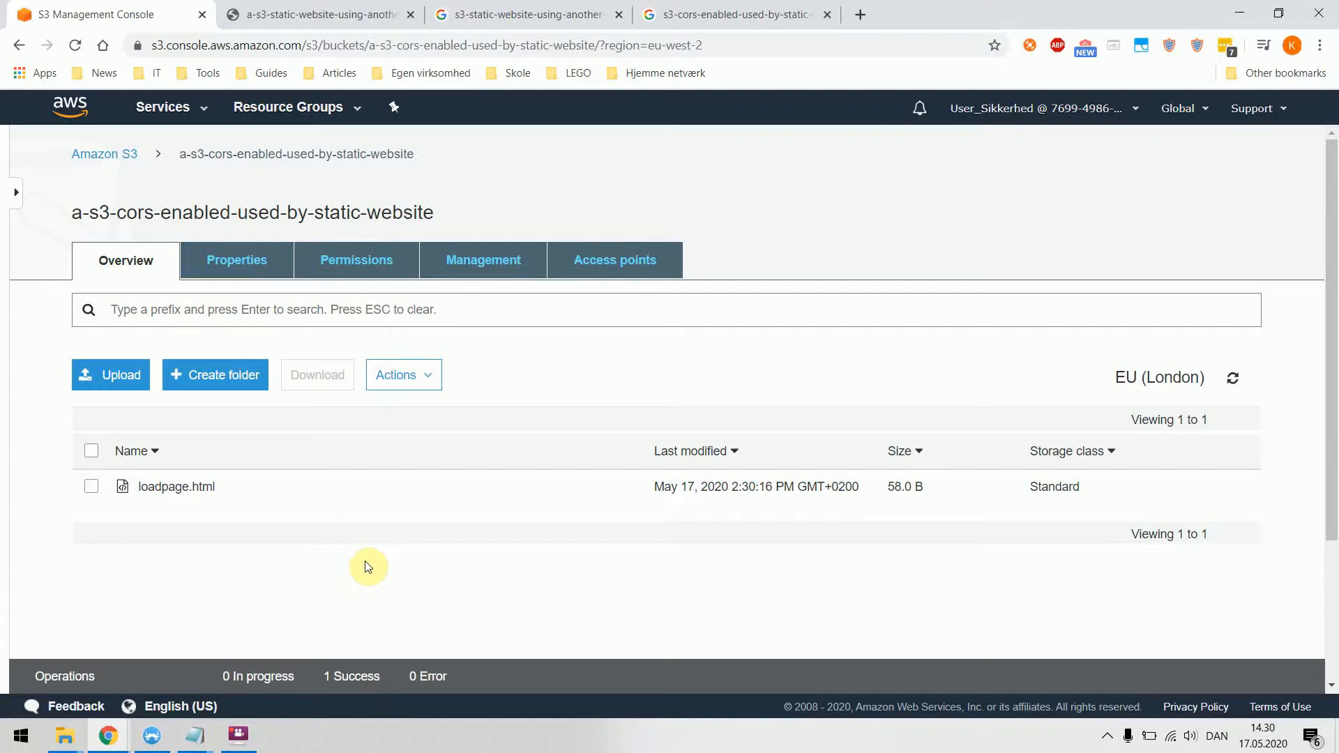
Step: Enable static website hosting for a-s3-cors-enabled-used-by-static-website with index.html as the index document, and save it
{"action": "left_click", "coordinate": [251, 274]}
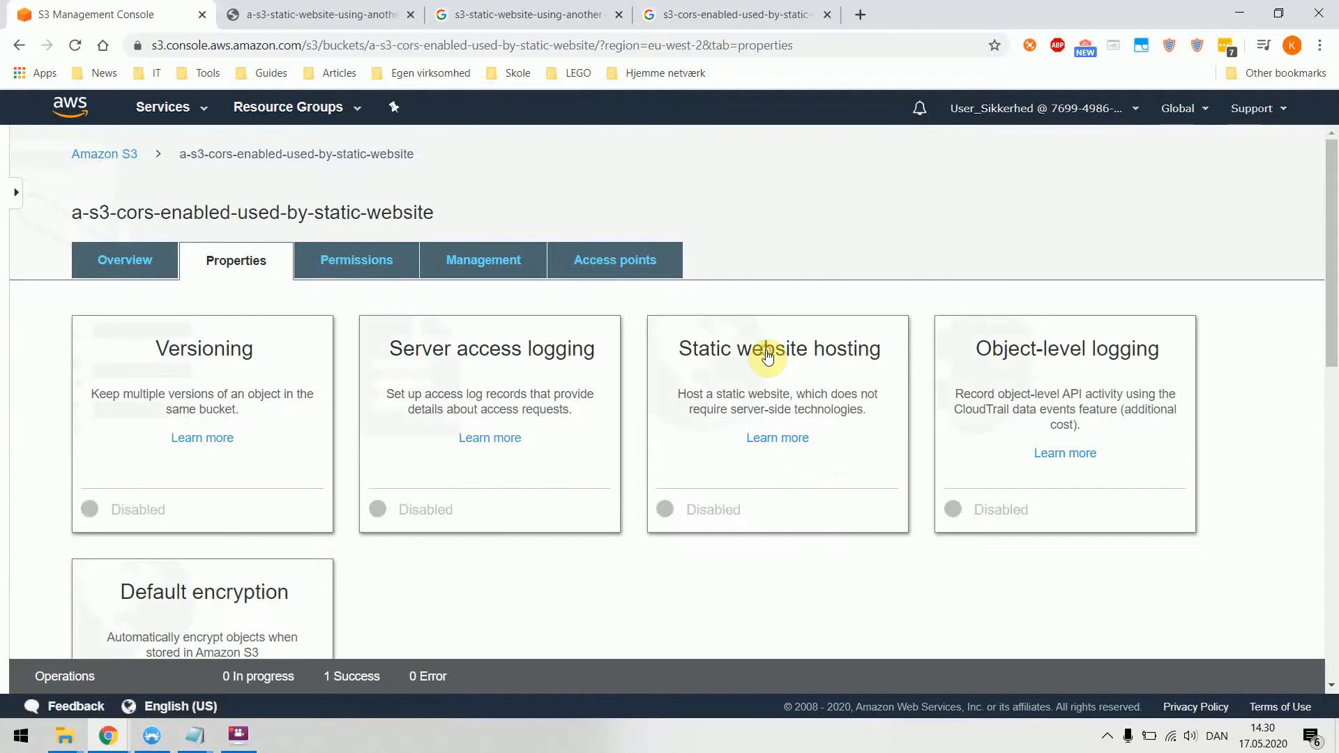
{"action": "left_click", "coordinate": [766, 352]}
{"action": "left_click_drag", "start_coordinate": [835, 421], "coordinate": [749, 410]}
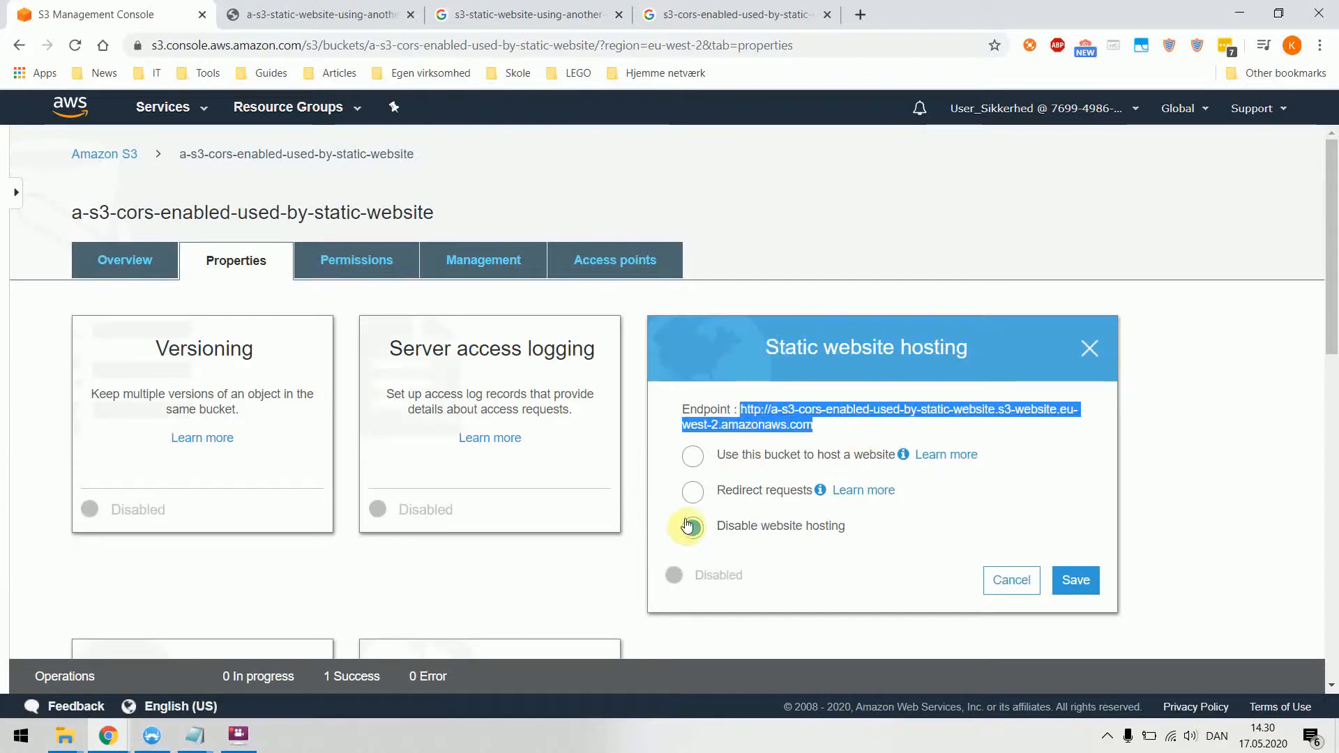
{"action": "left_click", "coordinate": [128, 273]}
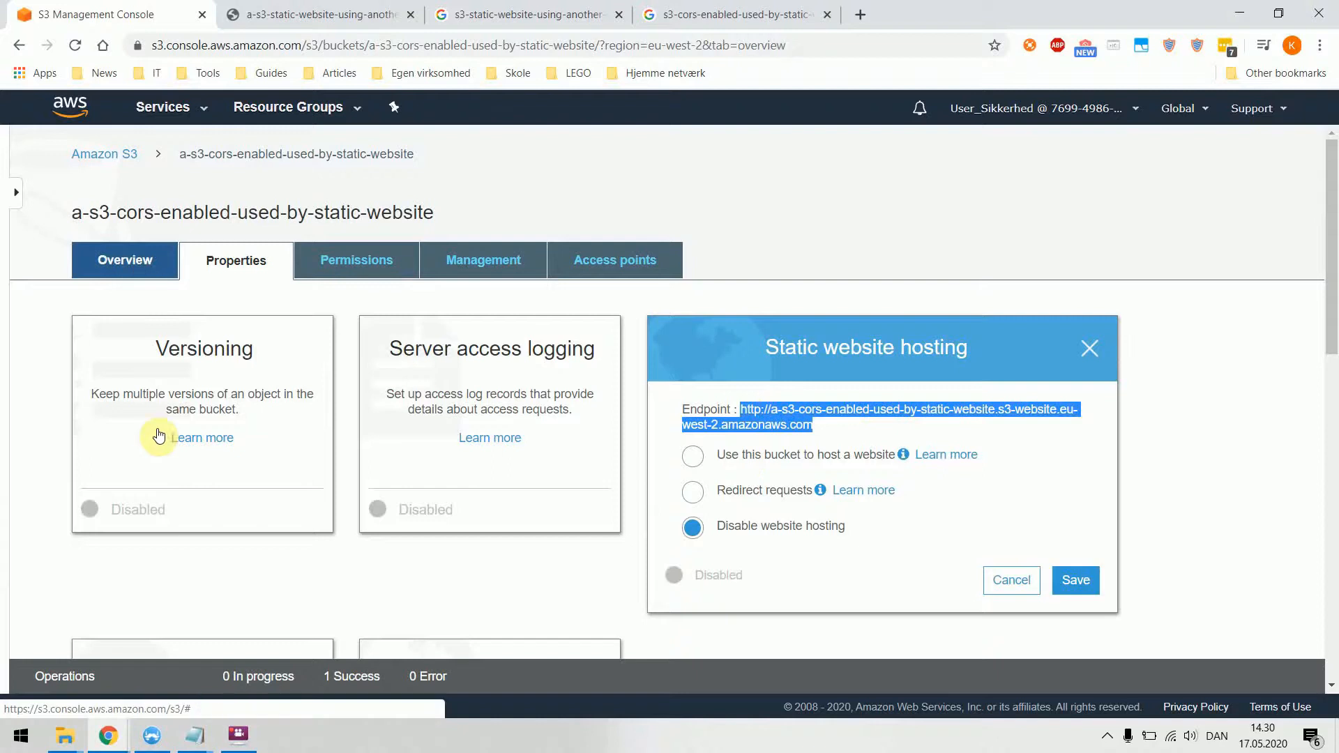
{"action": "left_click", "coordinate": [223, 260]}
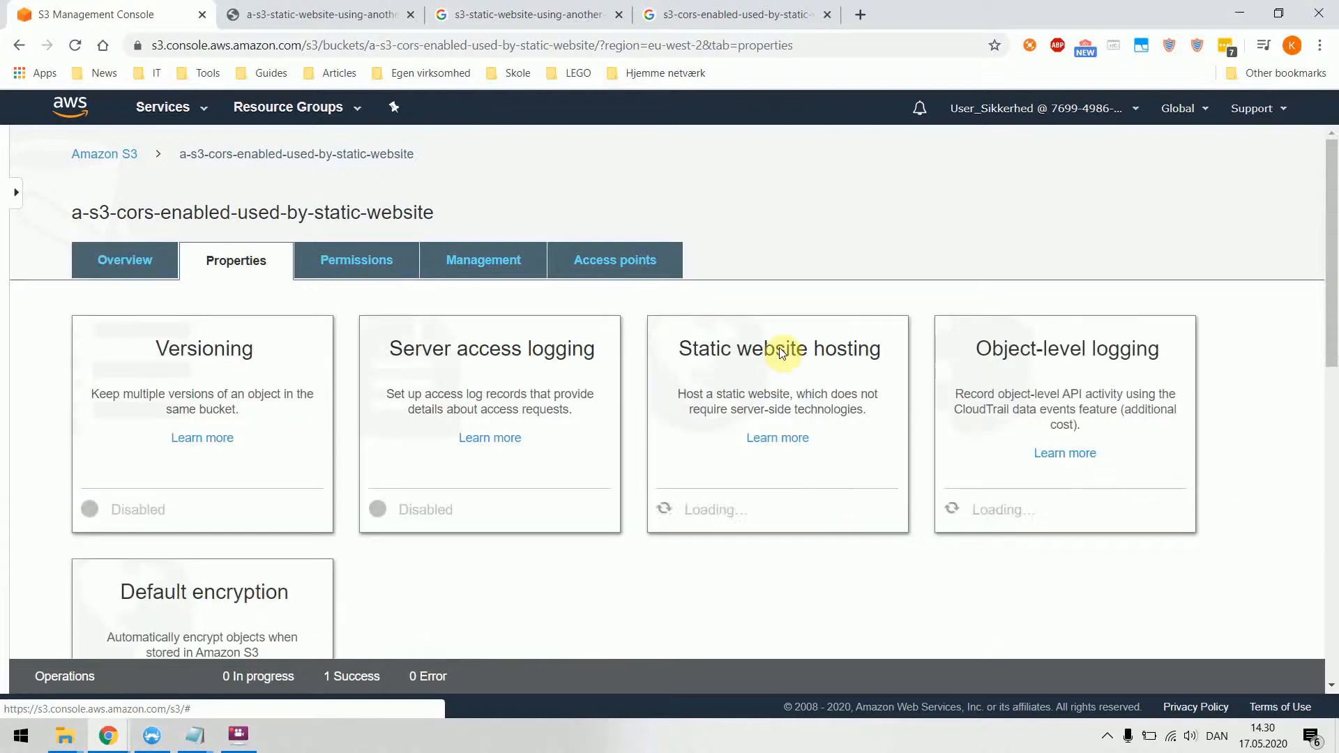
{"action": "left_click", "coordinate": [776, 395]}
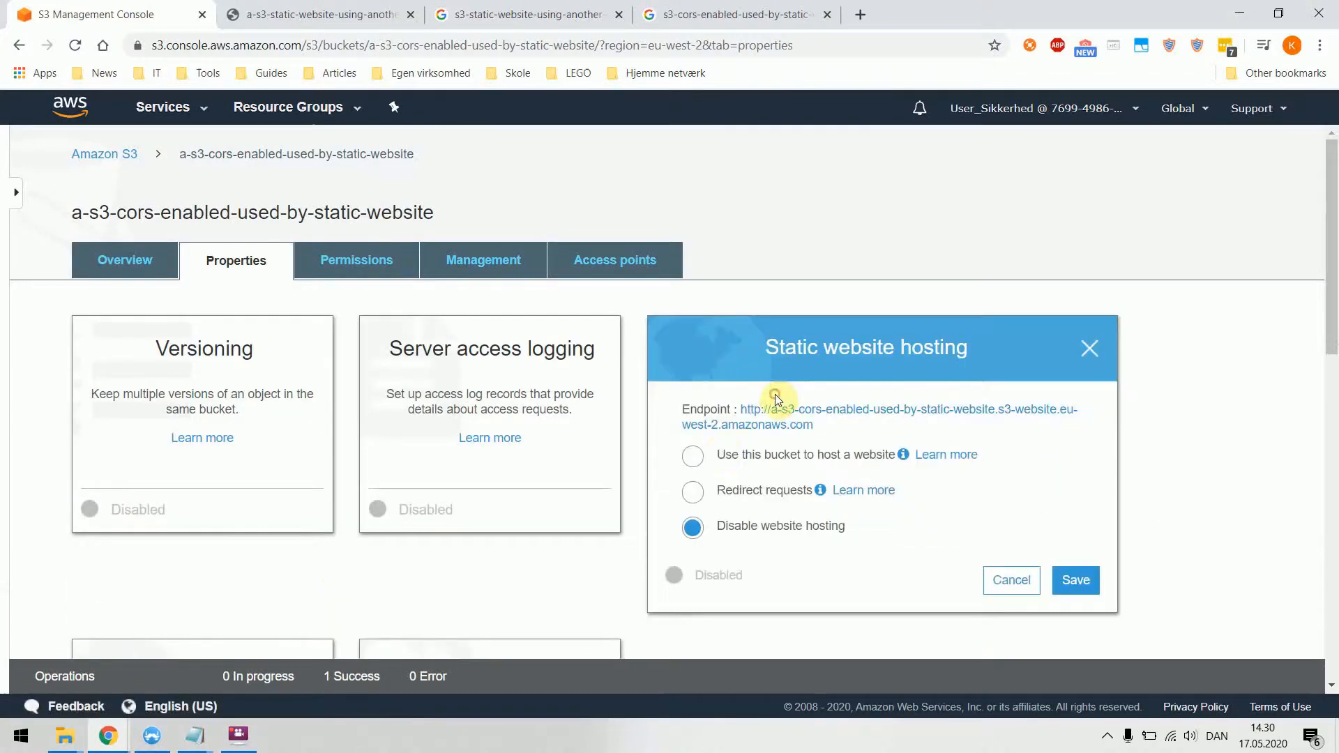
{"action": "left_click", "coordinate": [692, 457]}
{"action": "left_click", "coordinate": [884, 516]}
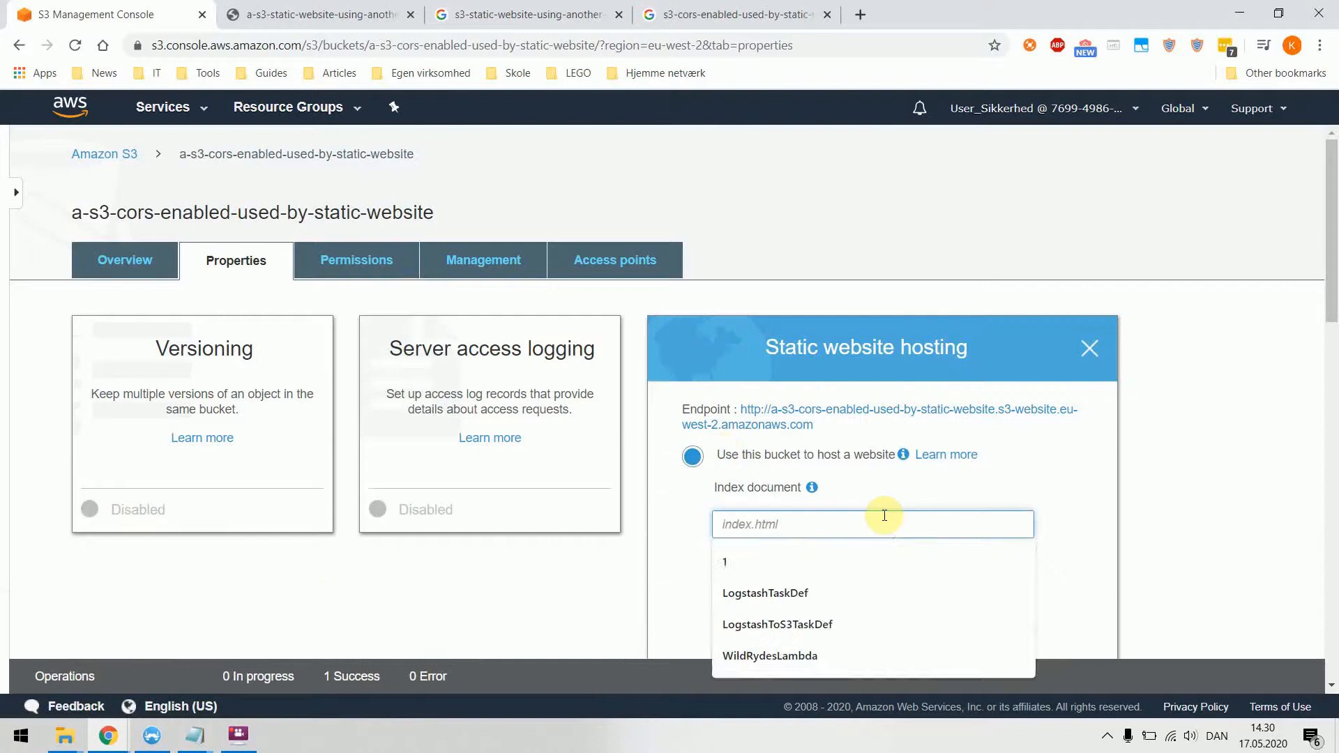
{"action": "type", "text": "index.htm"}
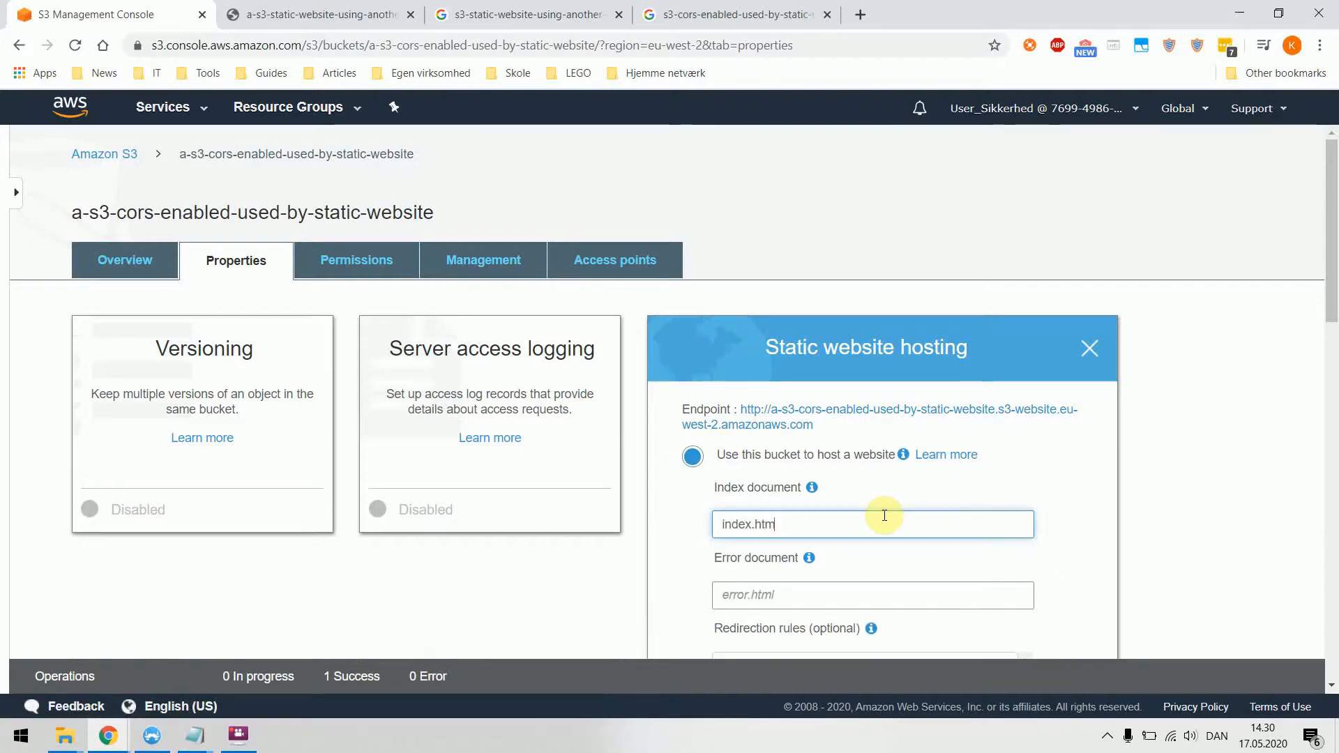
{"action": "type", "text": "l"}
{"action": "scroll", "coordinate": [1090, 412], "scroll_direction": "down", "scroll_amount": 3}
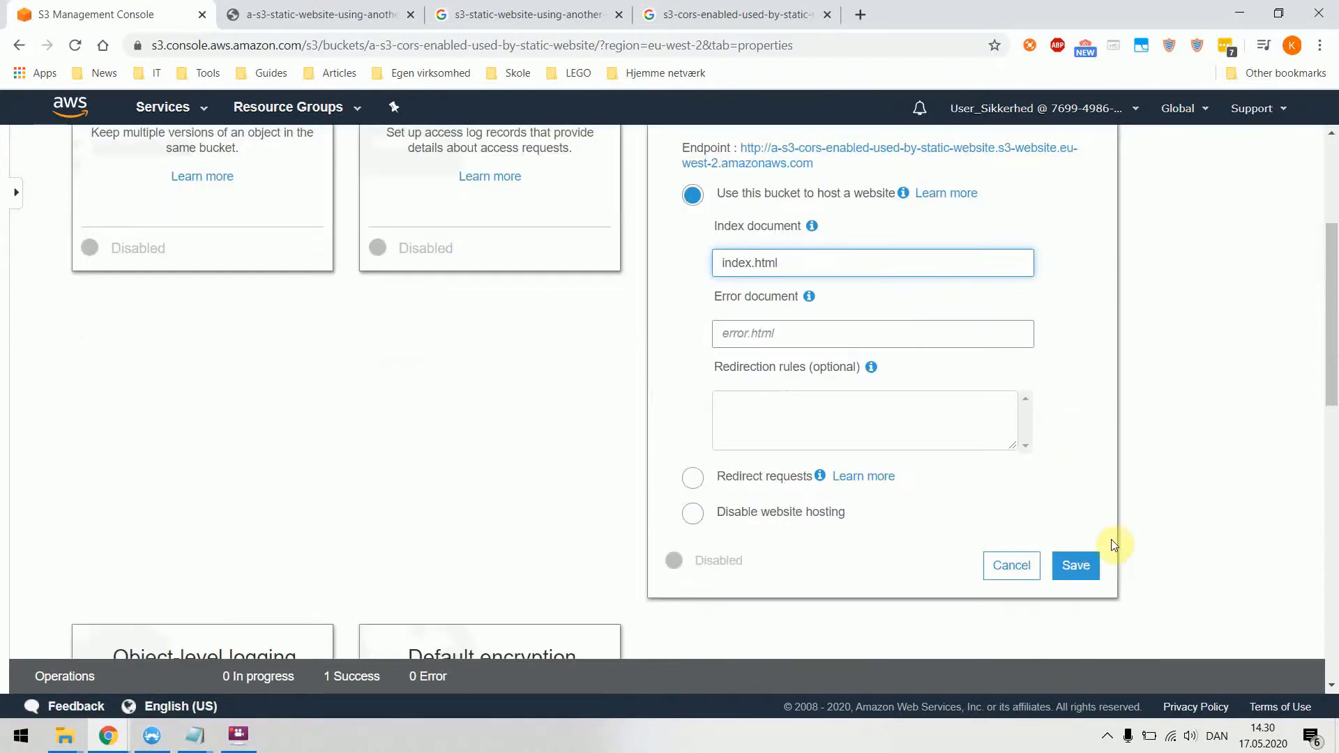
{"action": "left_click", "coordinate": [1076, 566]}
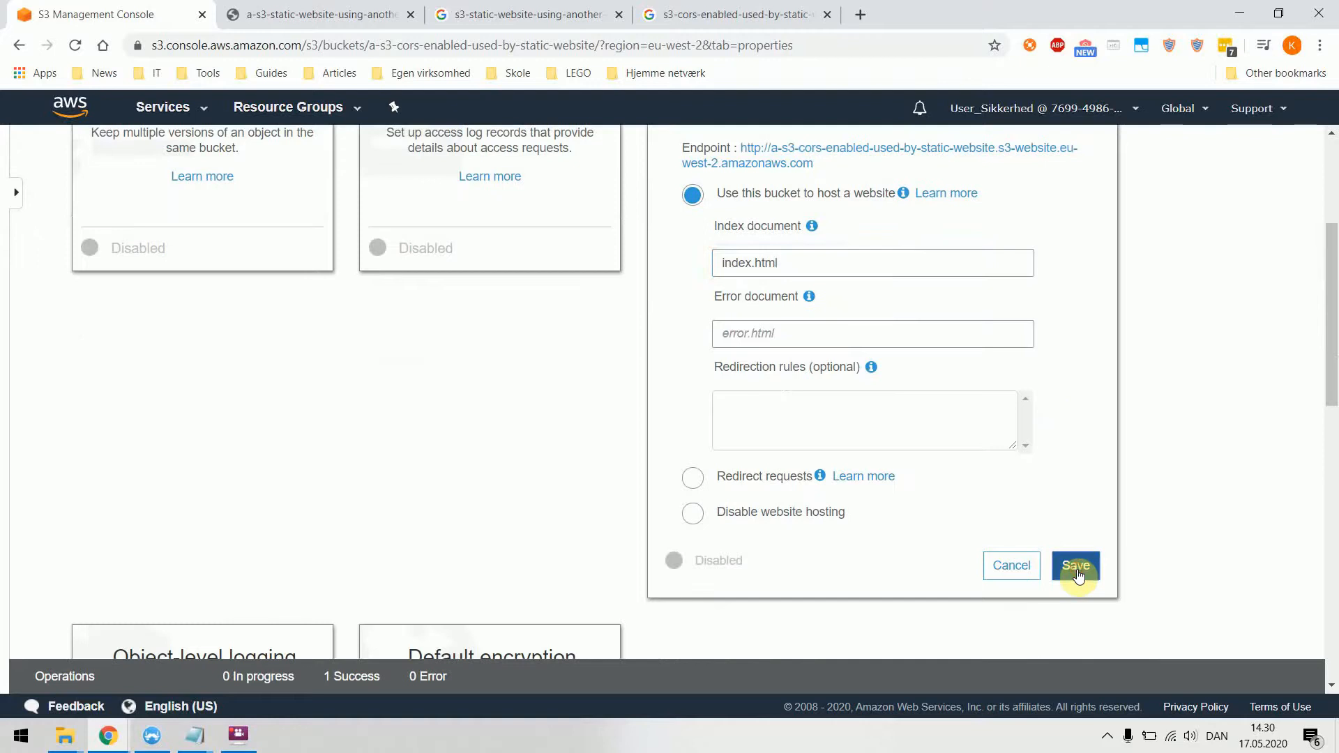
Step: Reopen the bucket's static website hosting settings and open its endpoint address
{"action": "scroll", "coordinate": [1011, 558], "scroll_direction": "up", "scroll_amount": 3}
{"action": "left_click", "coordinate": [799, 389]}
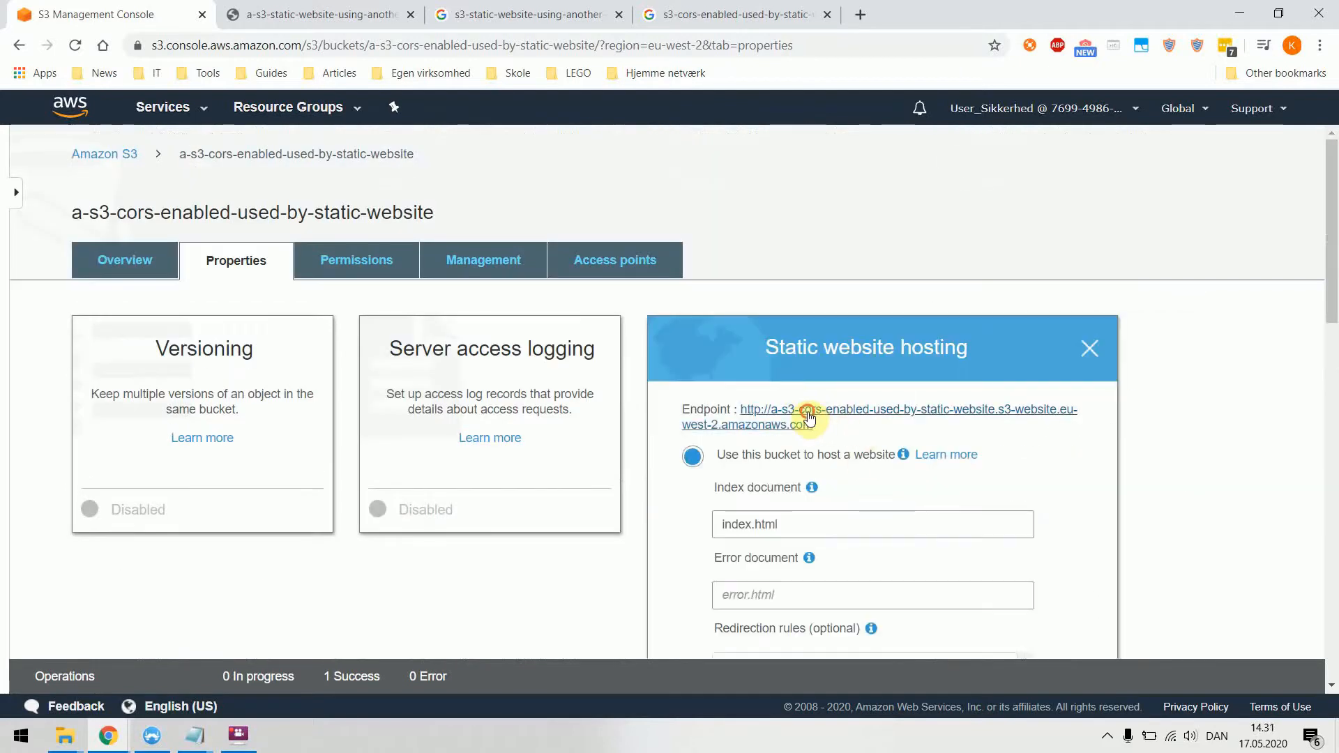
{"action": "left_click", "coordinate": [807, 417]}
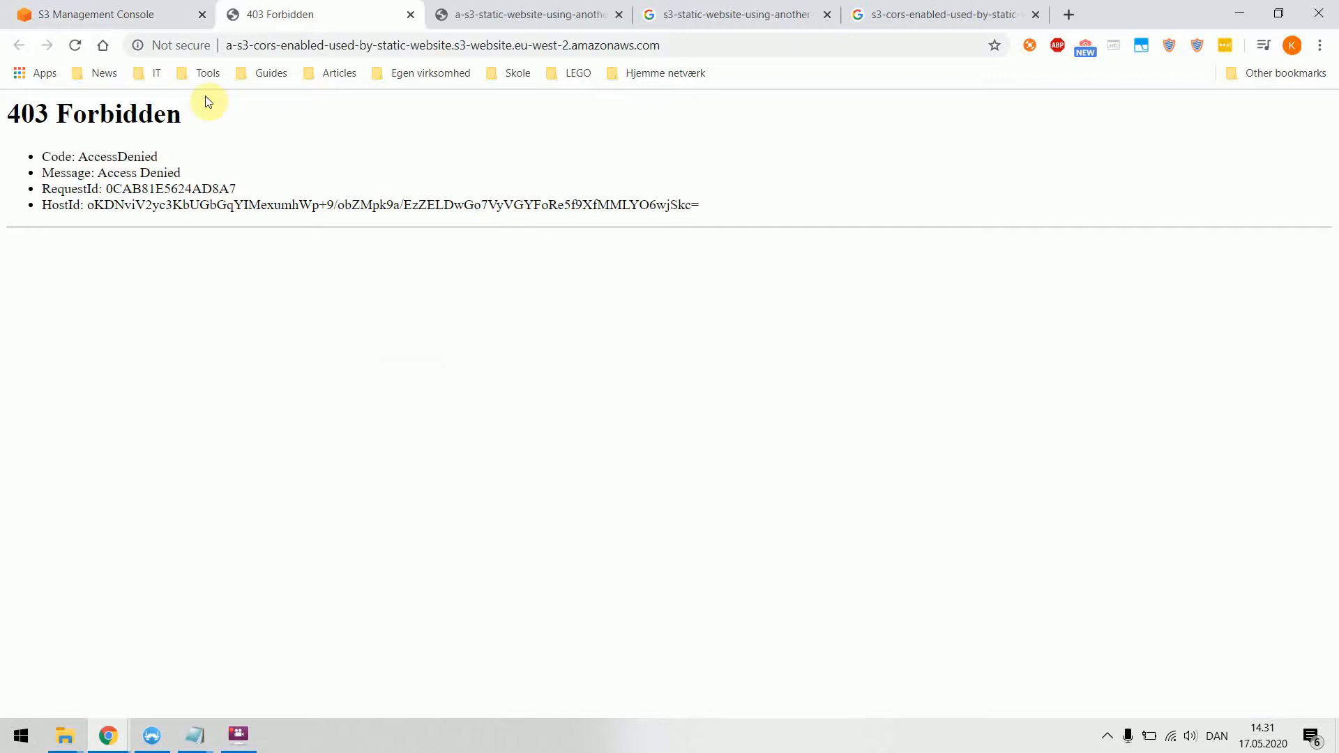
Step: Return to the S3 console and check the index document setting against the bucket's contents and hosting status
{"action": "left_click", "coordinate": [161, 15]}
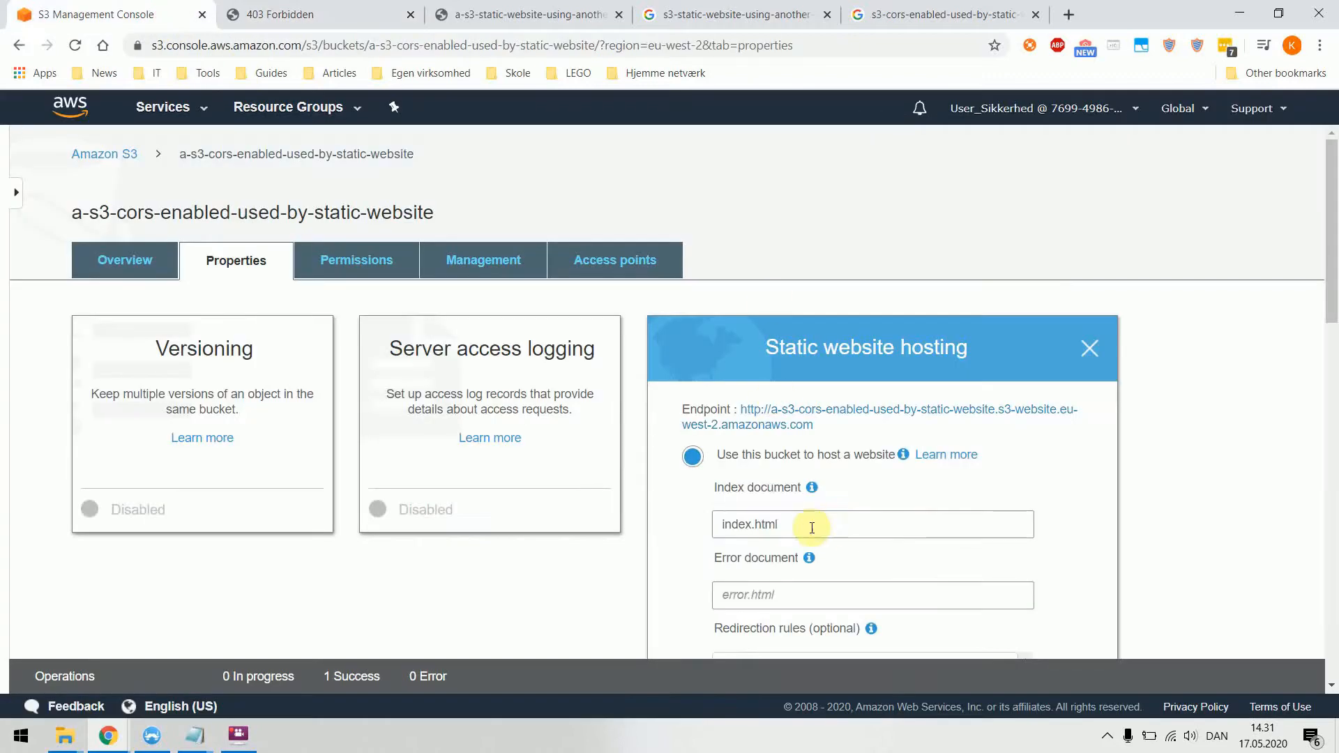
{"action": "left_click_drag", "start_coordinate": [808, 526], "coordinate": [675, 527]}
{"action": "left_click", "coordinate": [127, 260]}
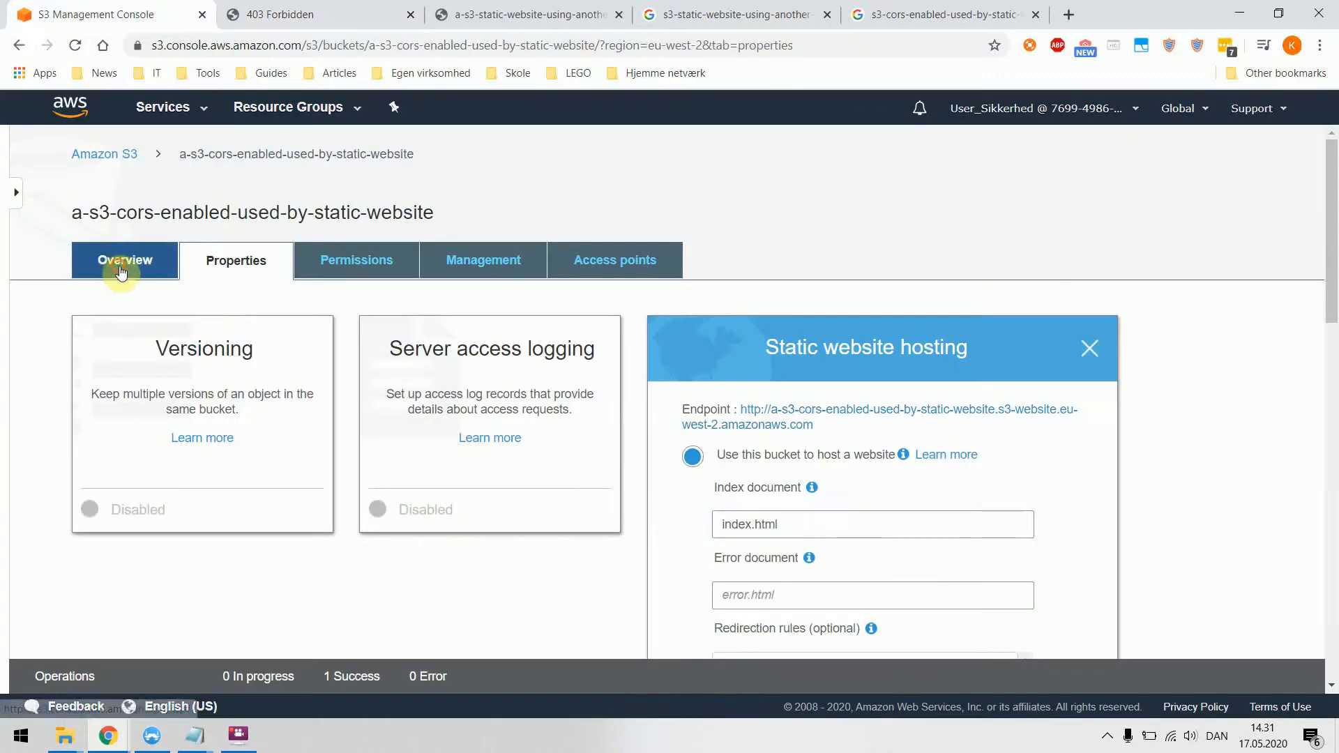
{"action": "left_click", "coordinate": [233, 270]}
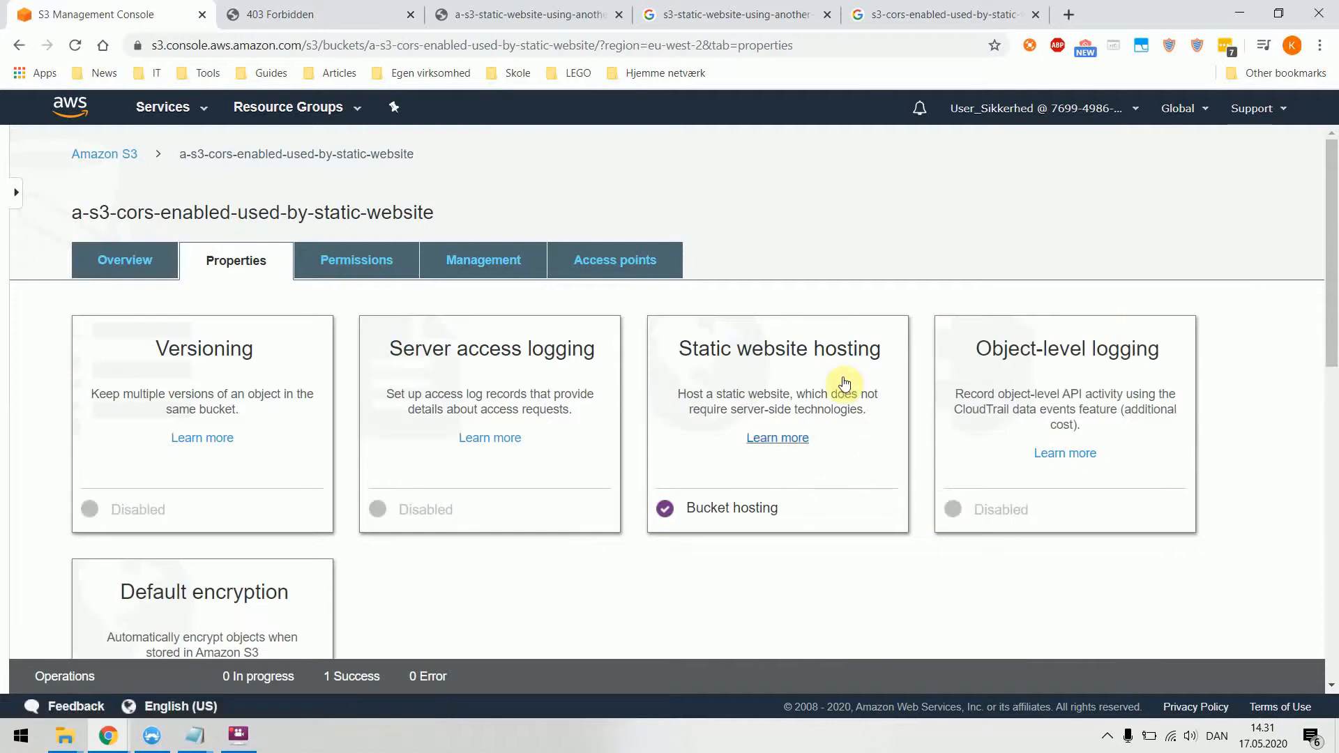
Step: Append /loadpage.html to the second bucket's website endpoint address and load the page
{"action": "left_click", "coordinate": [299, 15]}
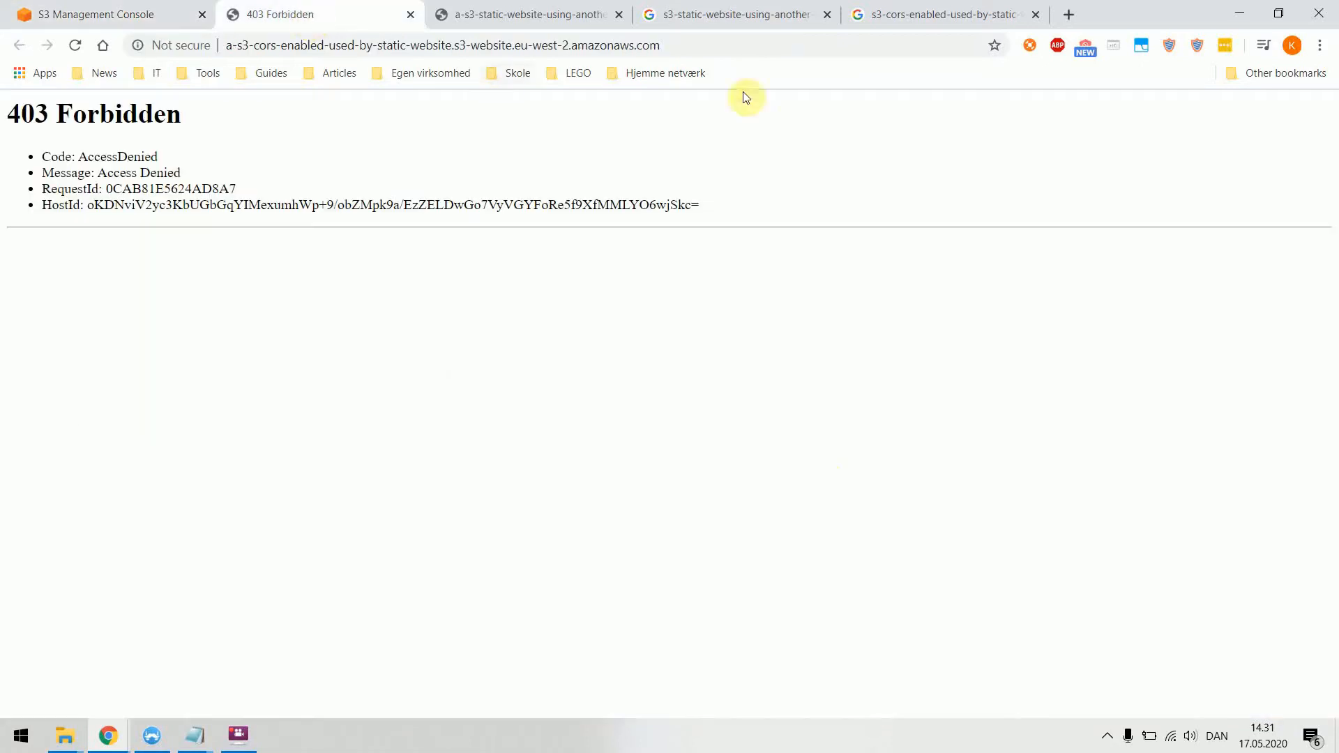
{"action": "left_click", "coordinate": [693, 46]}
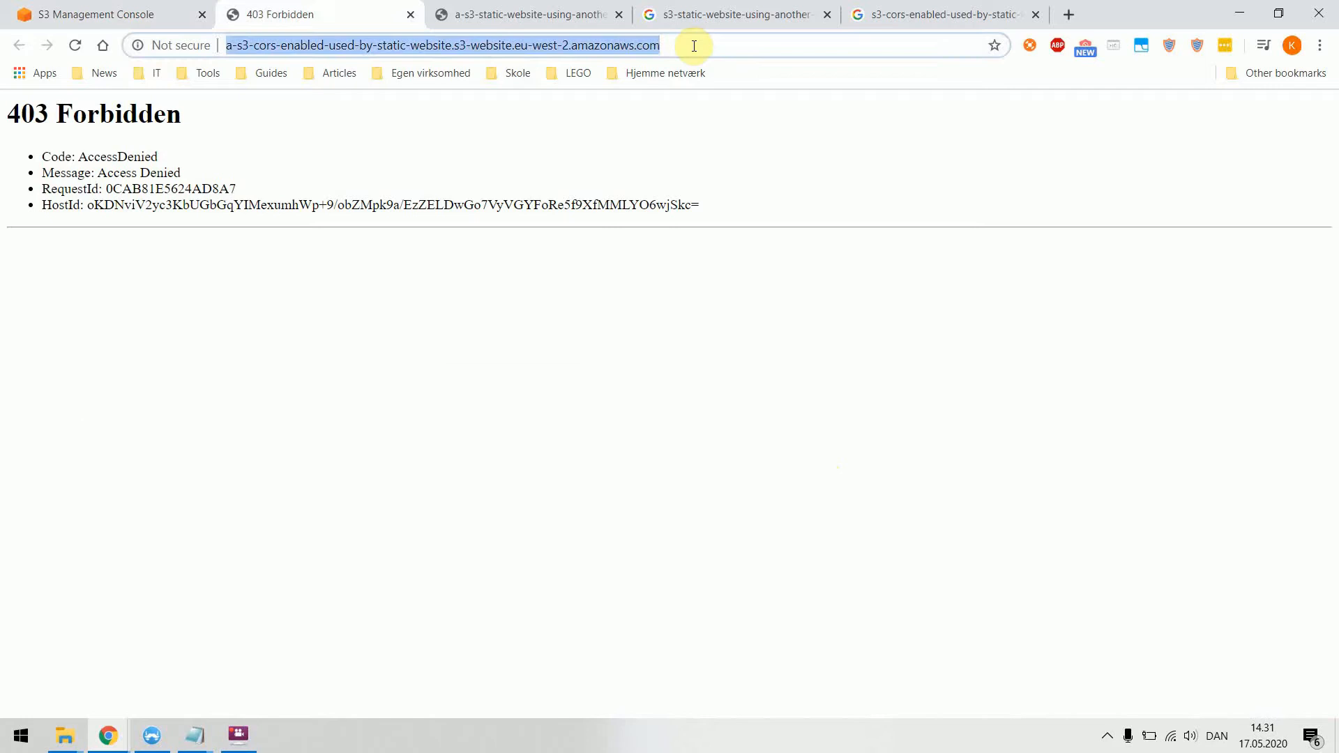
{"action": "left_click", "coordinate": [693, 46]}
{"action": "type", "text": "/"}
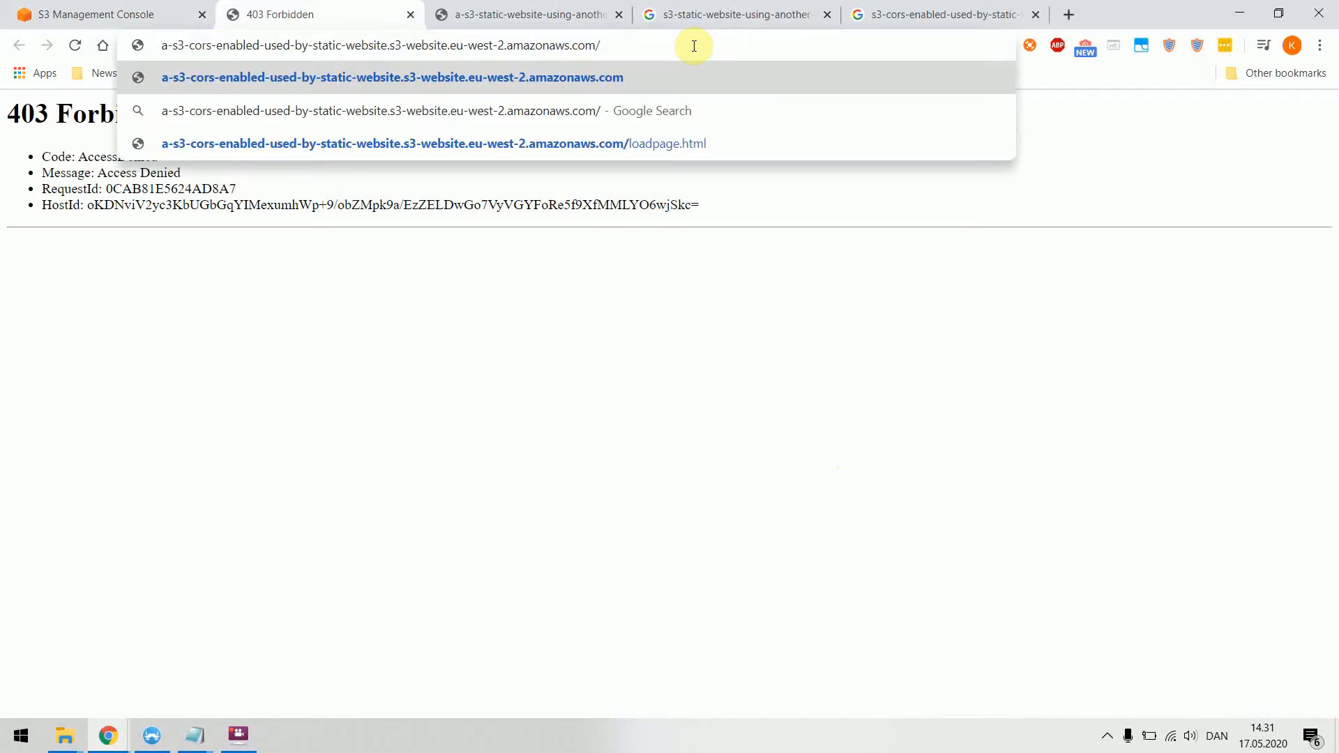
{"action": "type", "text": "loadpage.html"}
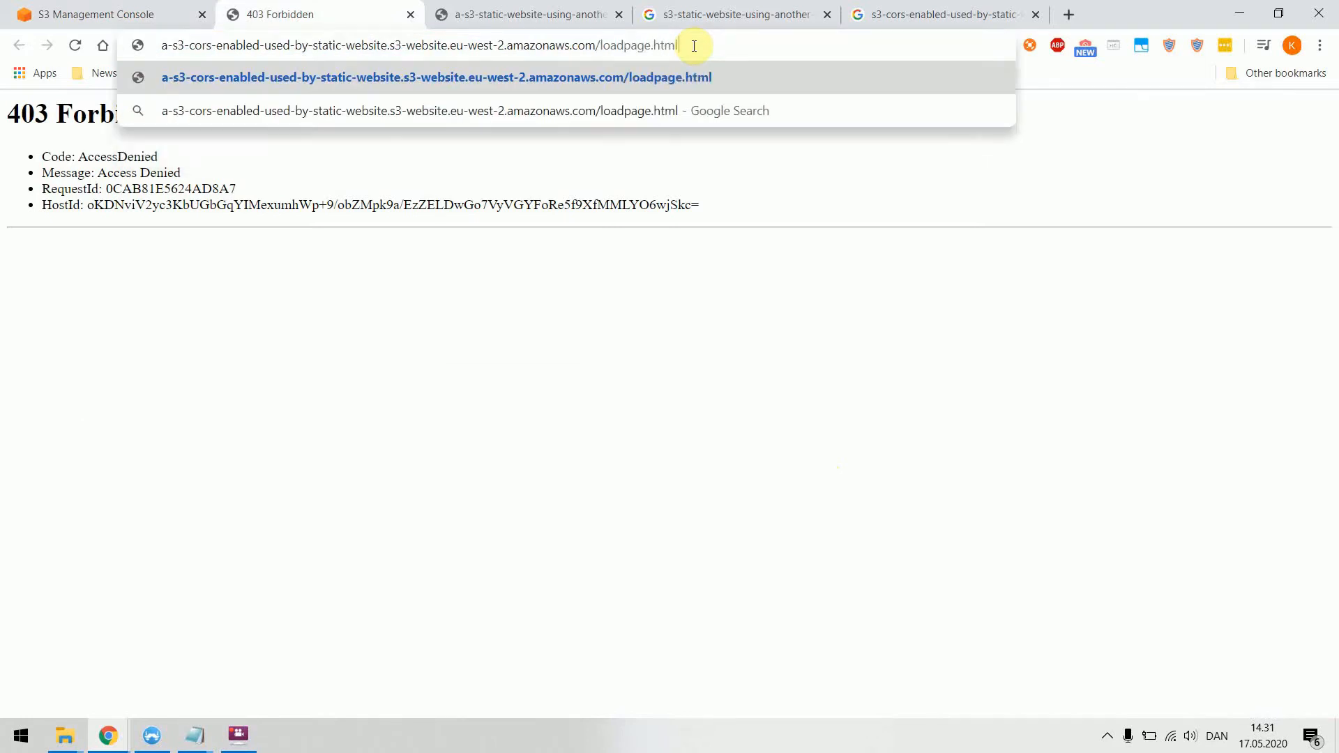
{"action": "key", "text": "Return"}
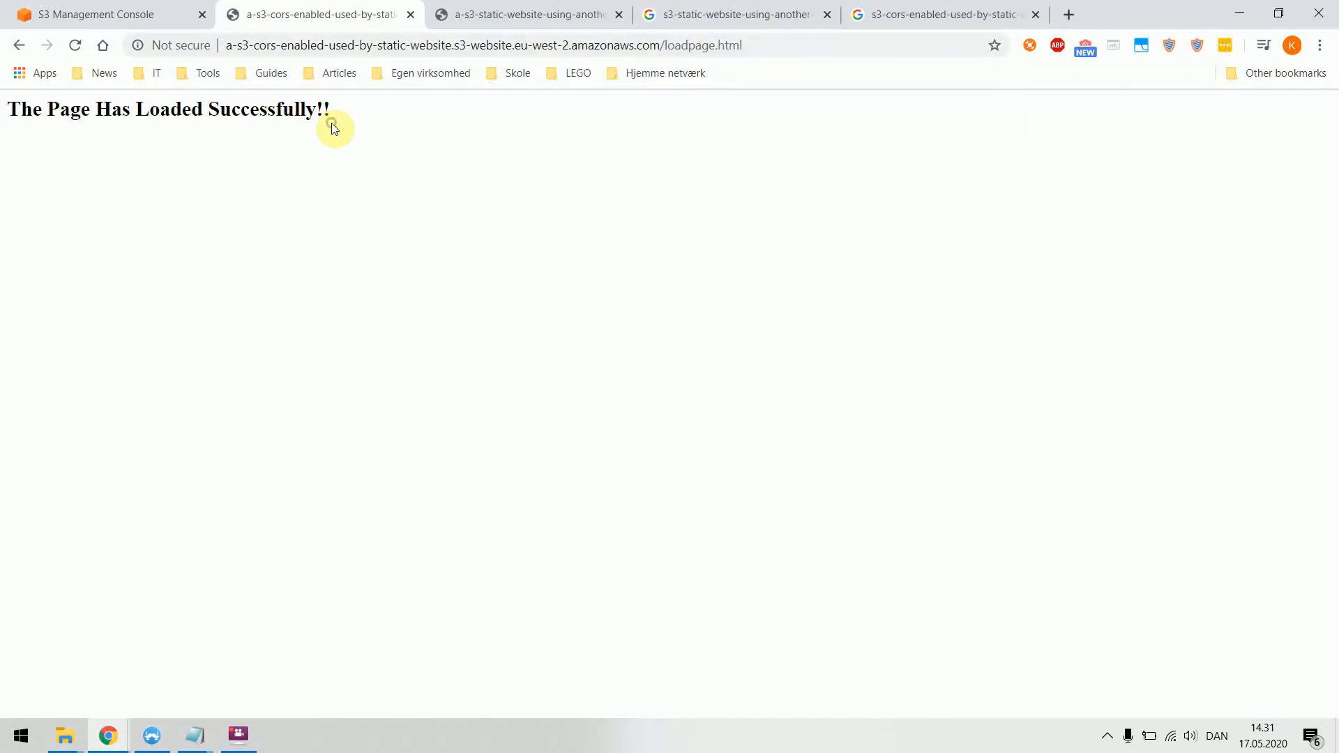
Step: Return to the S3 console and open the CORS configuration editor for the a-s3-cors-enabled-used-by-static-website bucket
{"action": "left_click", "coordinate": [111, 17]}
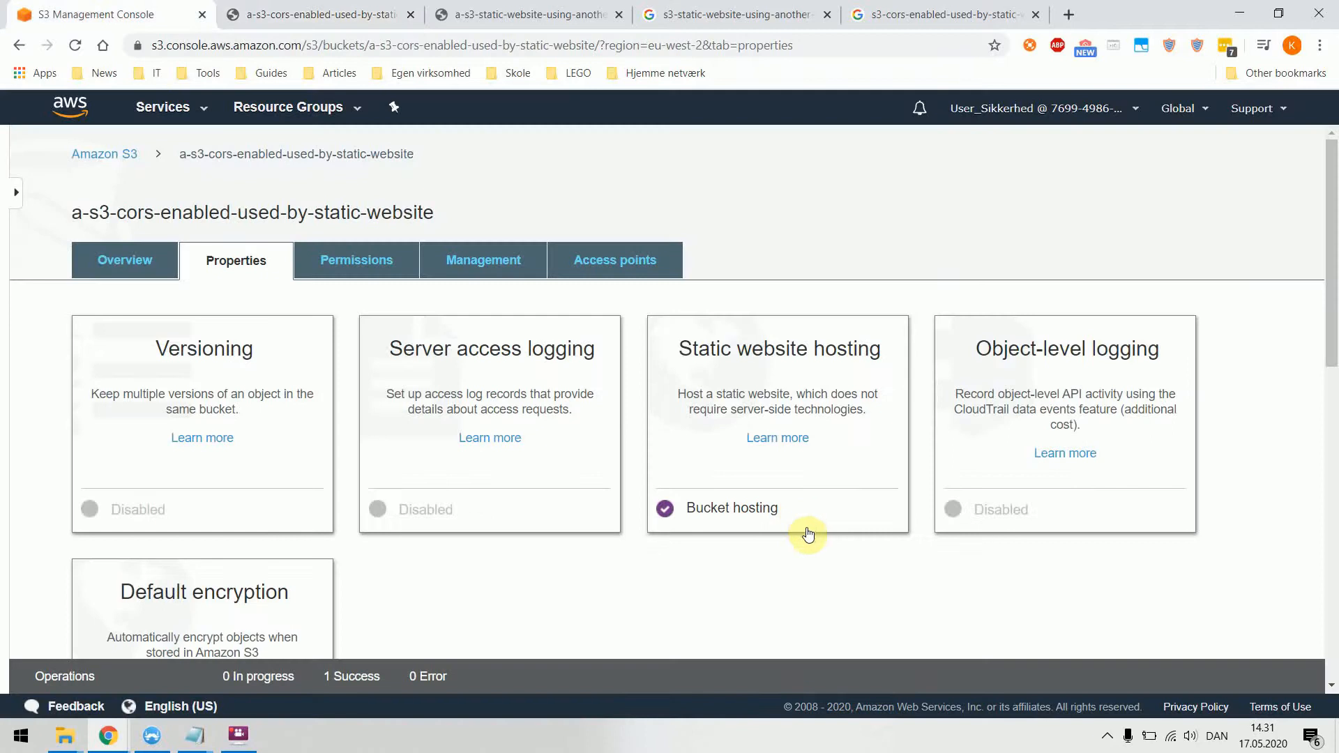
{"action": "left_click", "coordinate": [342, 261]}
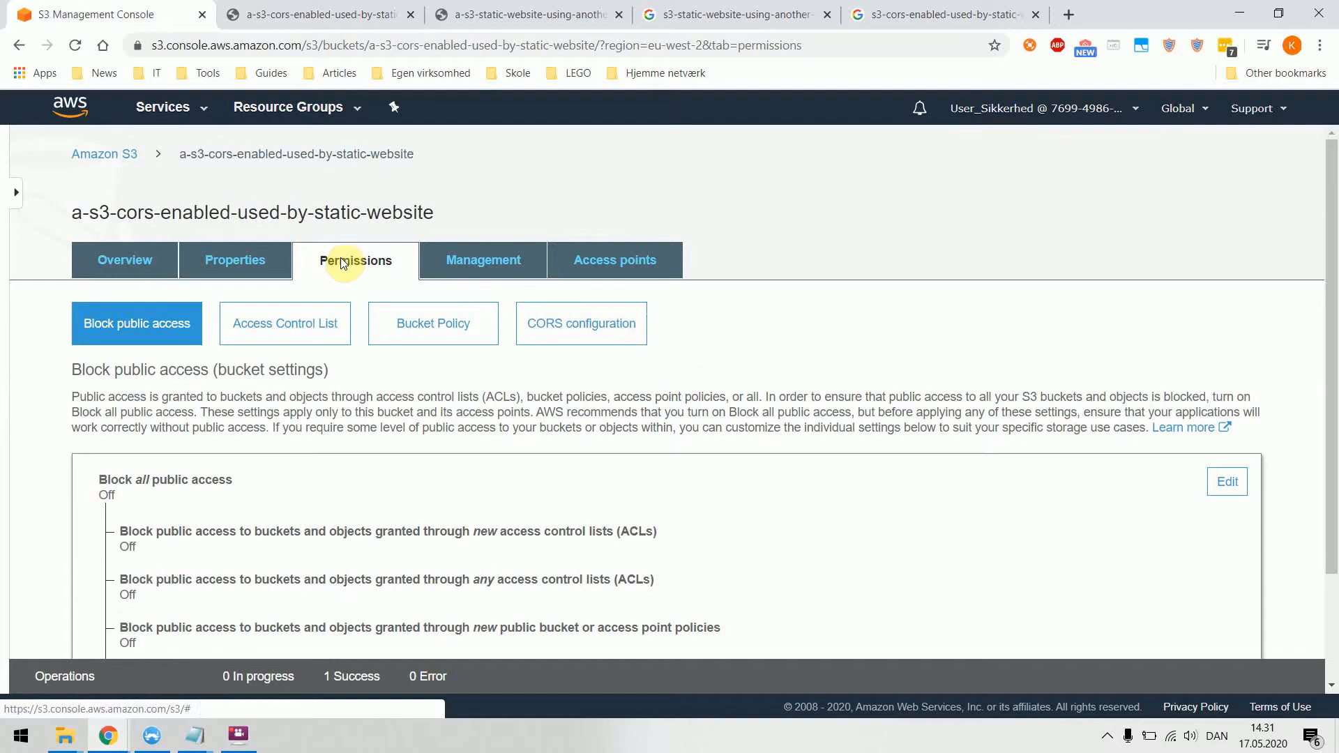
{"action": "left_click", "coordinate": [583, 340]}
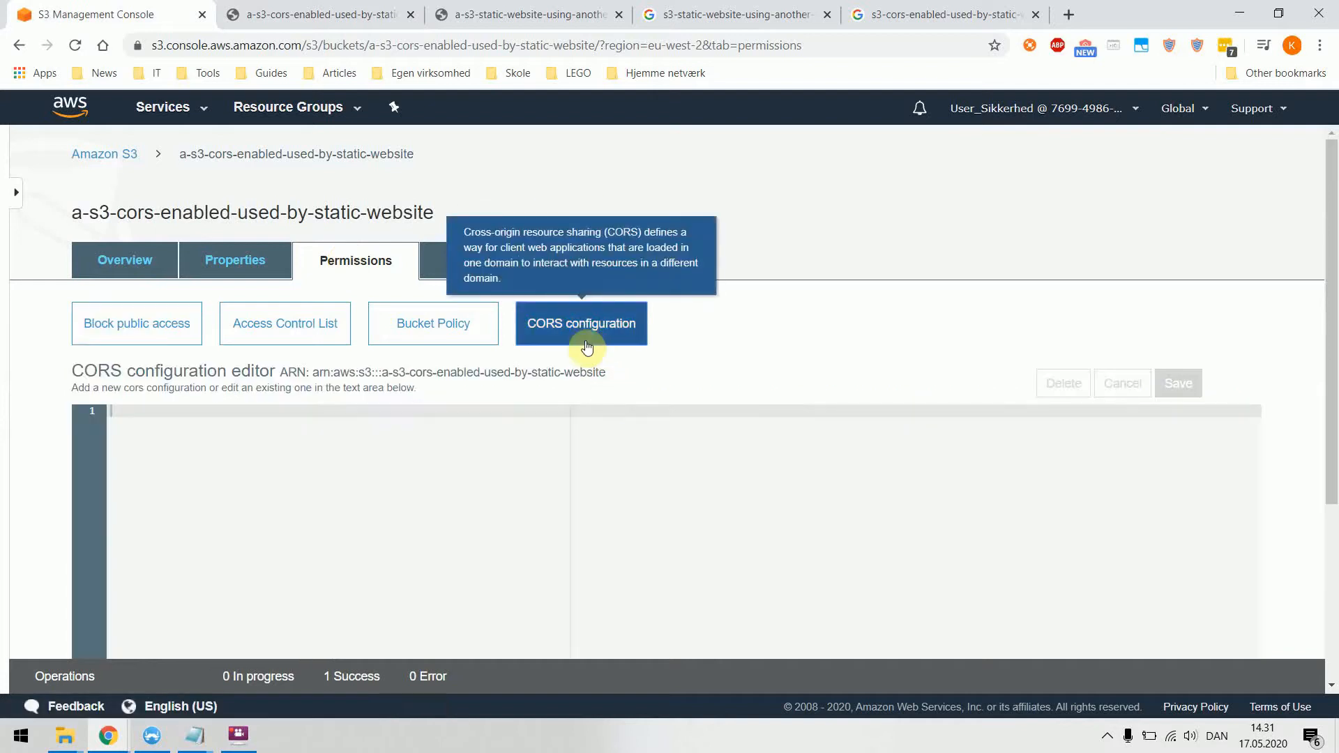
{"action": "scroll", "coordinate": [489, 390], "scroll_direction": "down", "scroll_amount": 3}
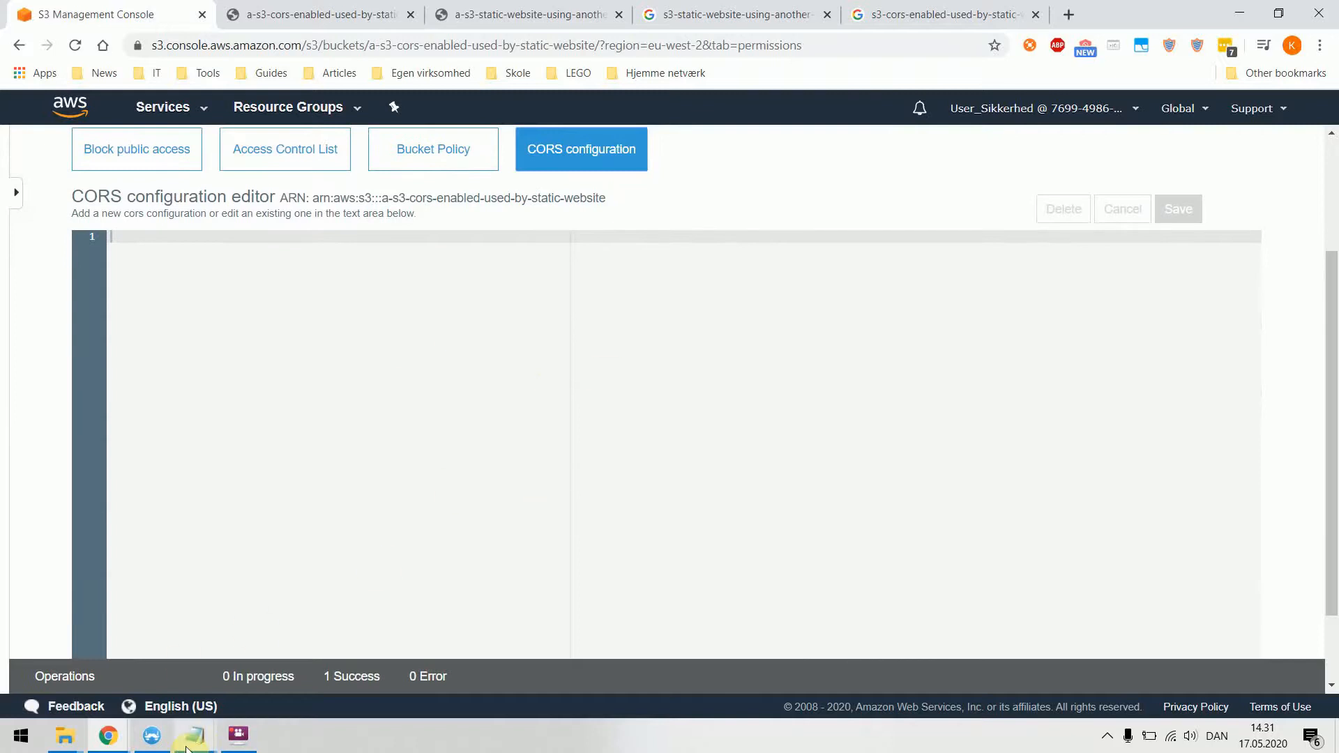
Step: Copy the entire CORS configuration from the sample_CORS_Configuration file in Notepad and paste it into the bucket's CORS configuration editor
{"action": "mouse_move", "coordinate": [194, 735]}
{"action": "left_click", "coordinate": [626, 694]}
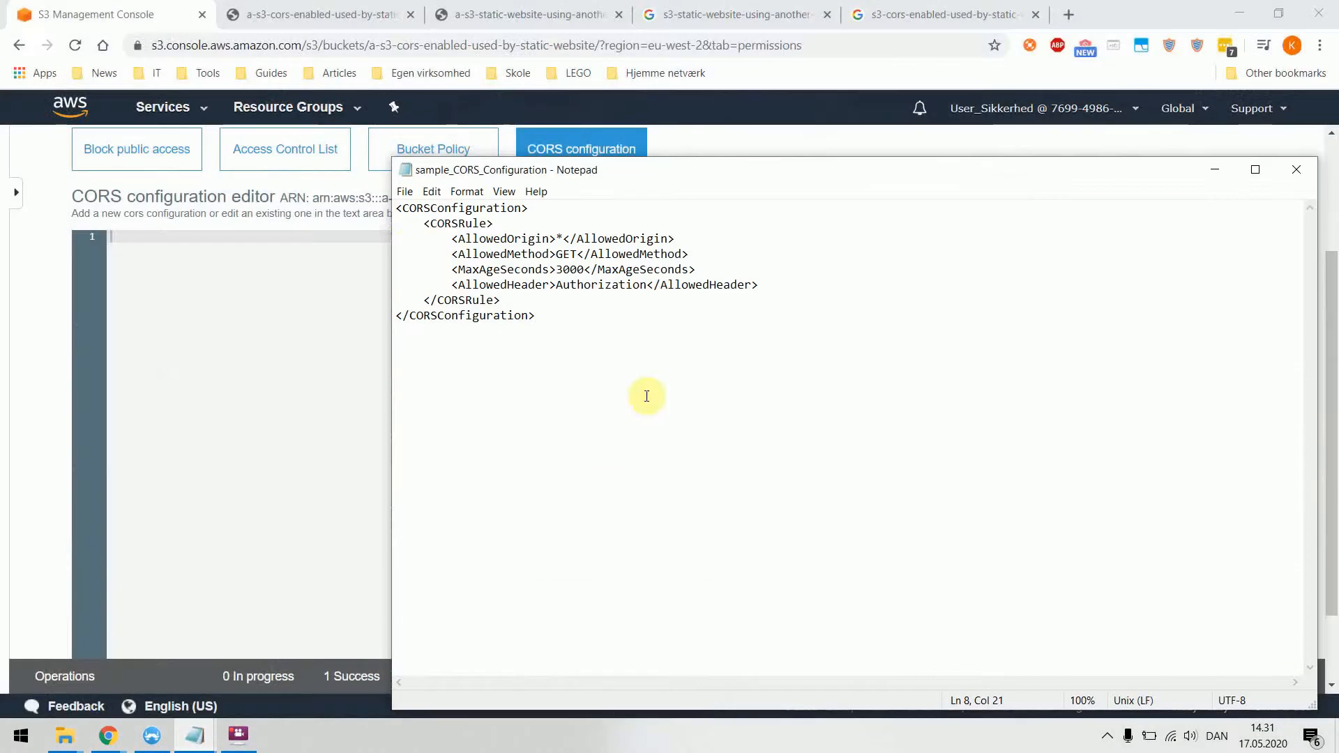
{"action": "left_click_drag", "start_coordinate": [525, 315], "coordinate": [360, 207]}
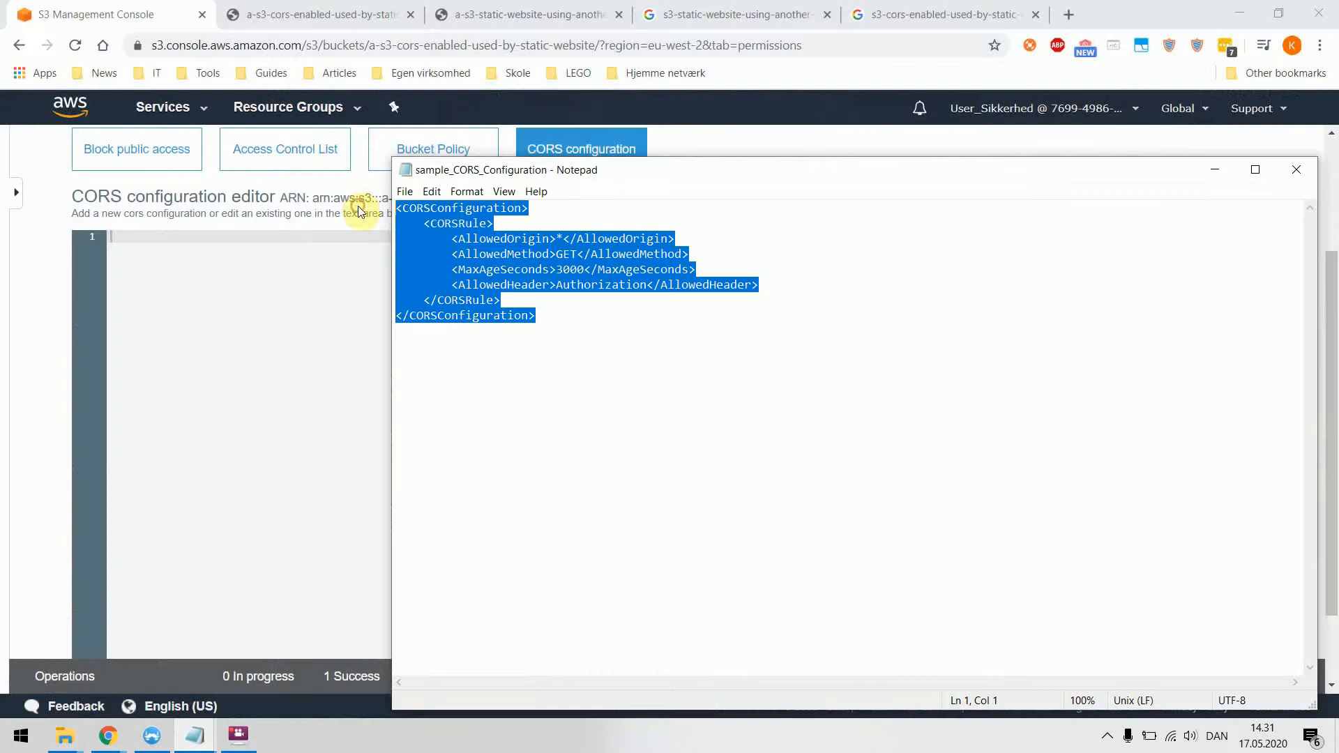
{"action": "key", "text": "ctrl+c"}
{"action": "left_click", "coordinate": [287, 304]}
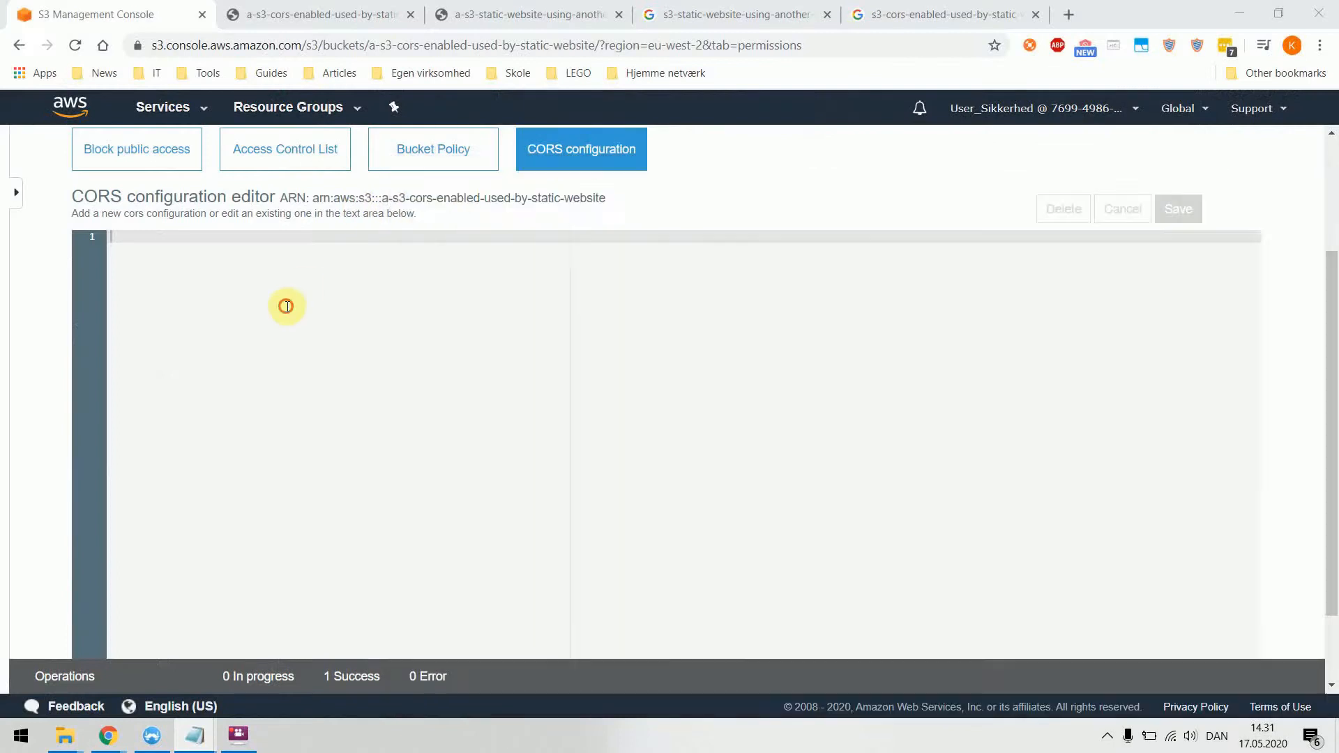
{"action": "key", "text": "ctrl+v"}
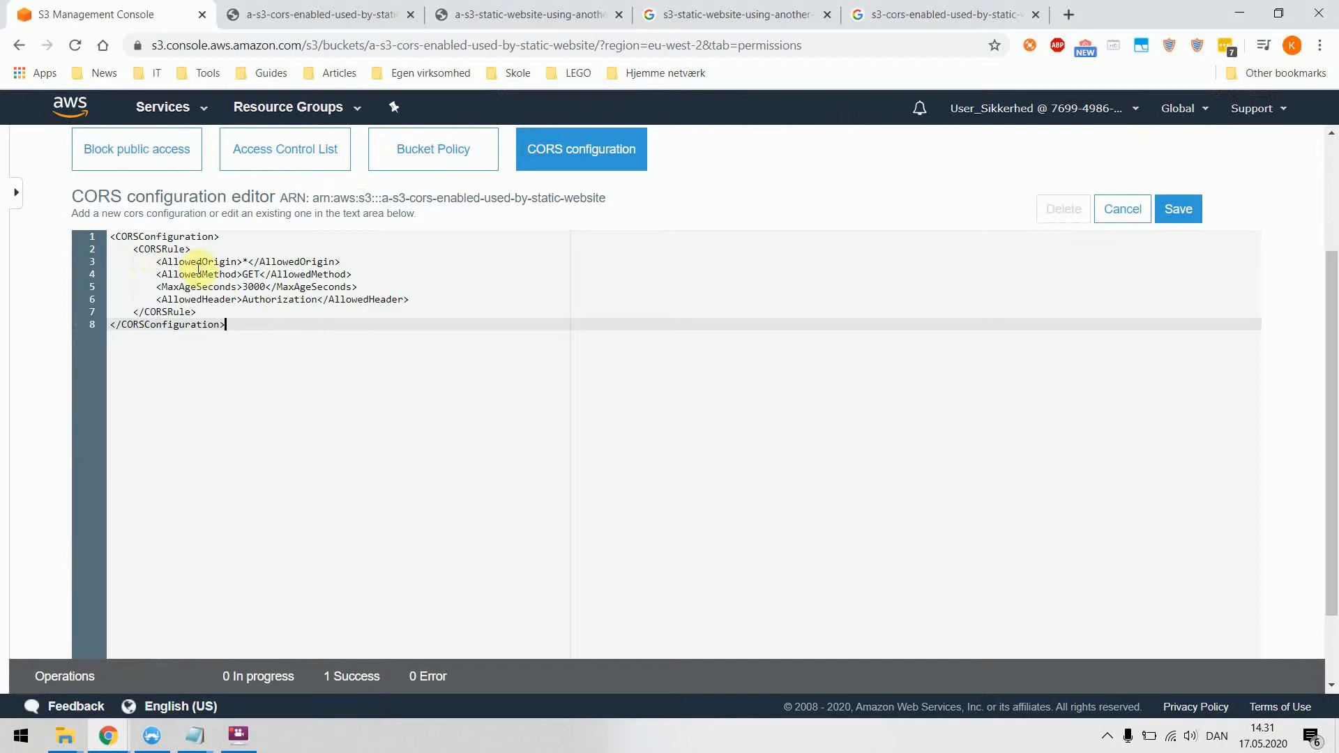
Step: Review the AllowedOrigin and AllowedMethod values in the CORS rule and save the configuration
{"action": "left_click", "coordinate": [248, 262]}
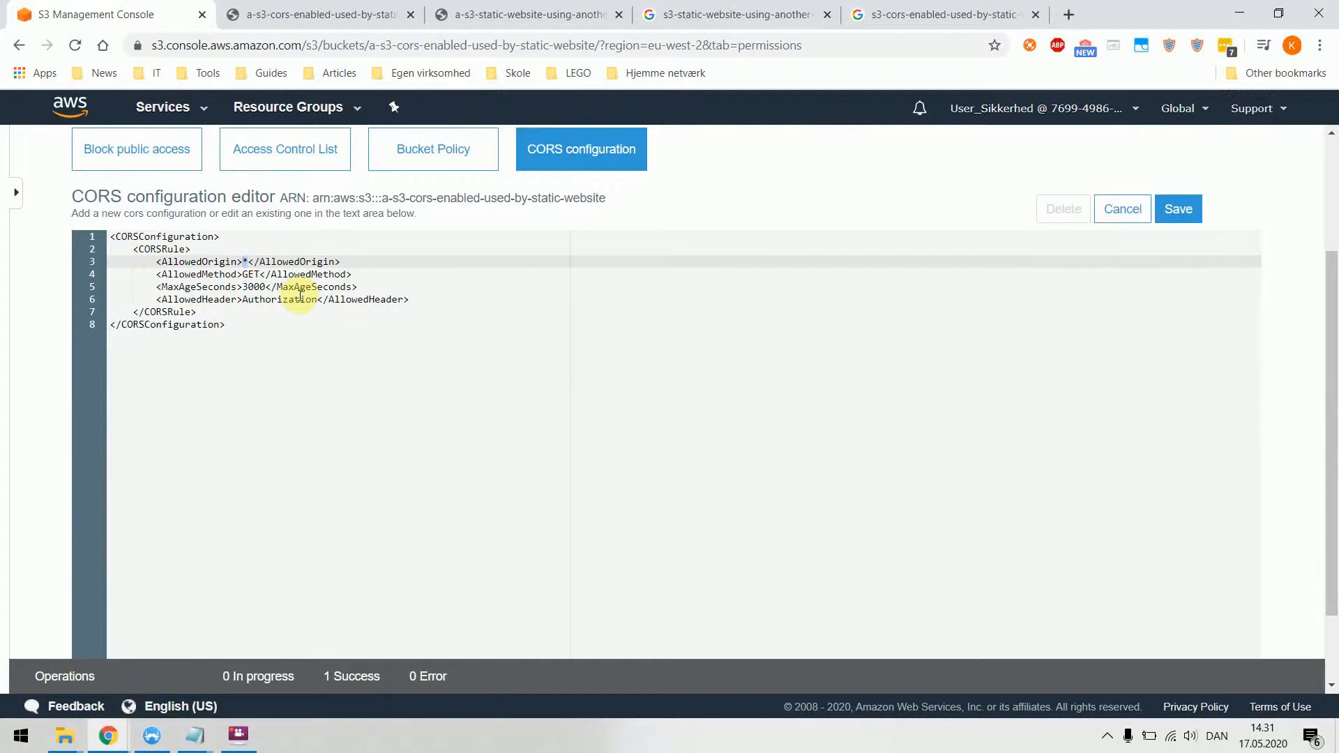
{"action": "left_click", "coordinate": [291, 334]}
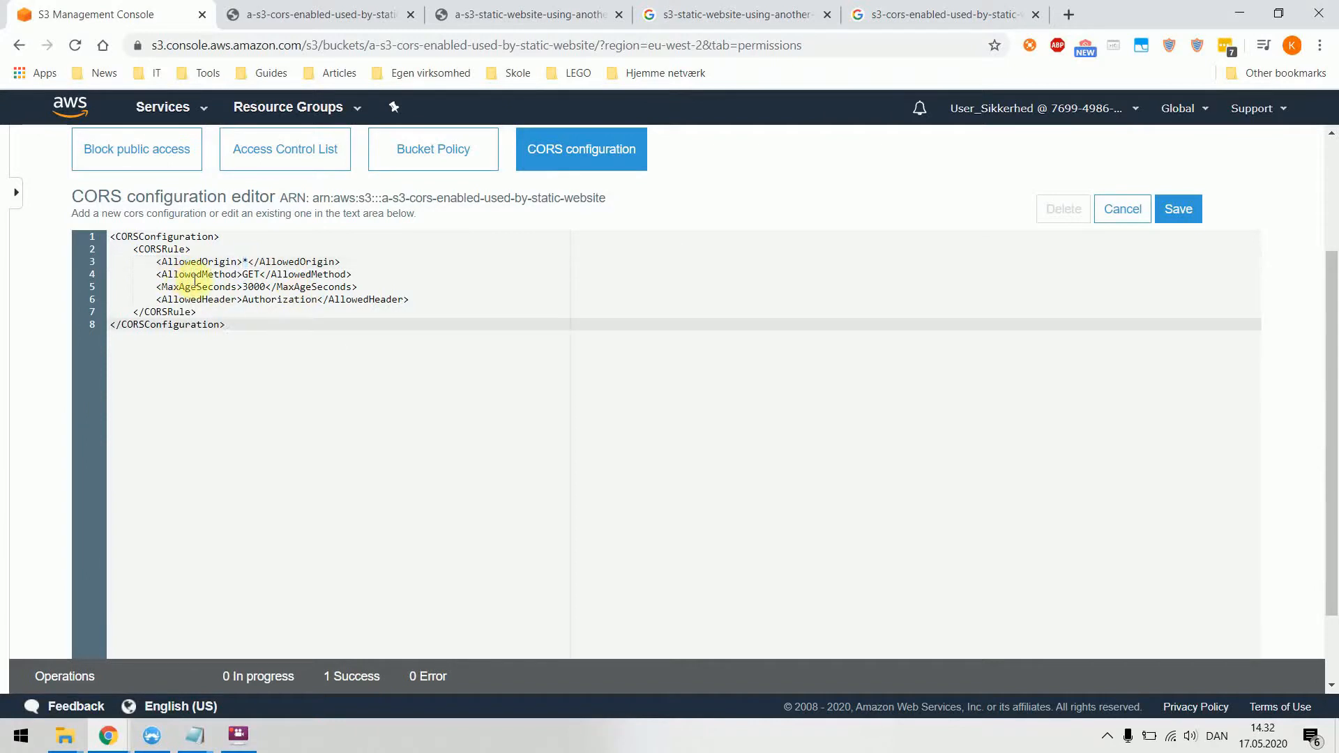
{"action": "left_click", "coordinate": [259, 275]}
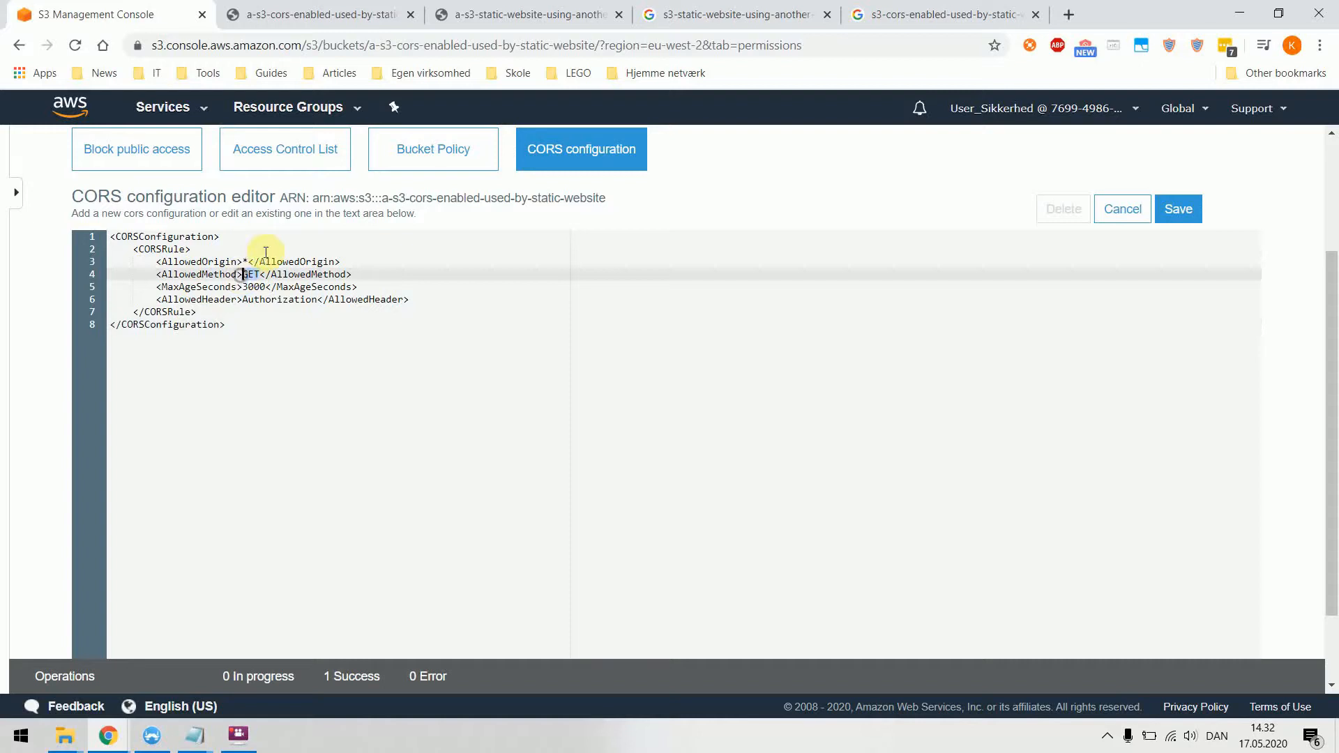
{"action": "left_click", "coordinate": [265, 251]}
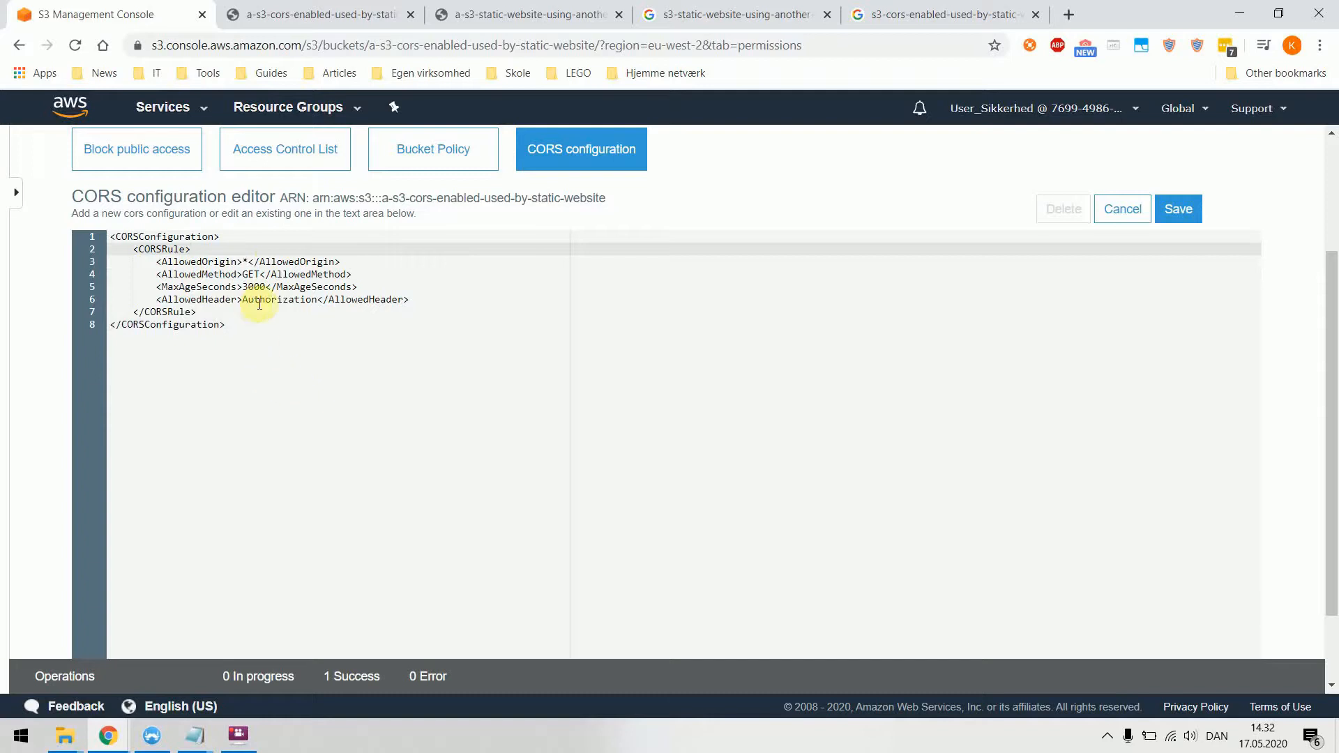
{"action": "left_click", "coordinate": [249, 274]}
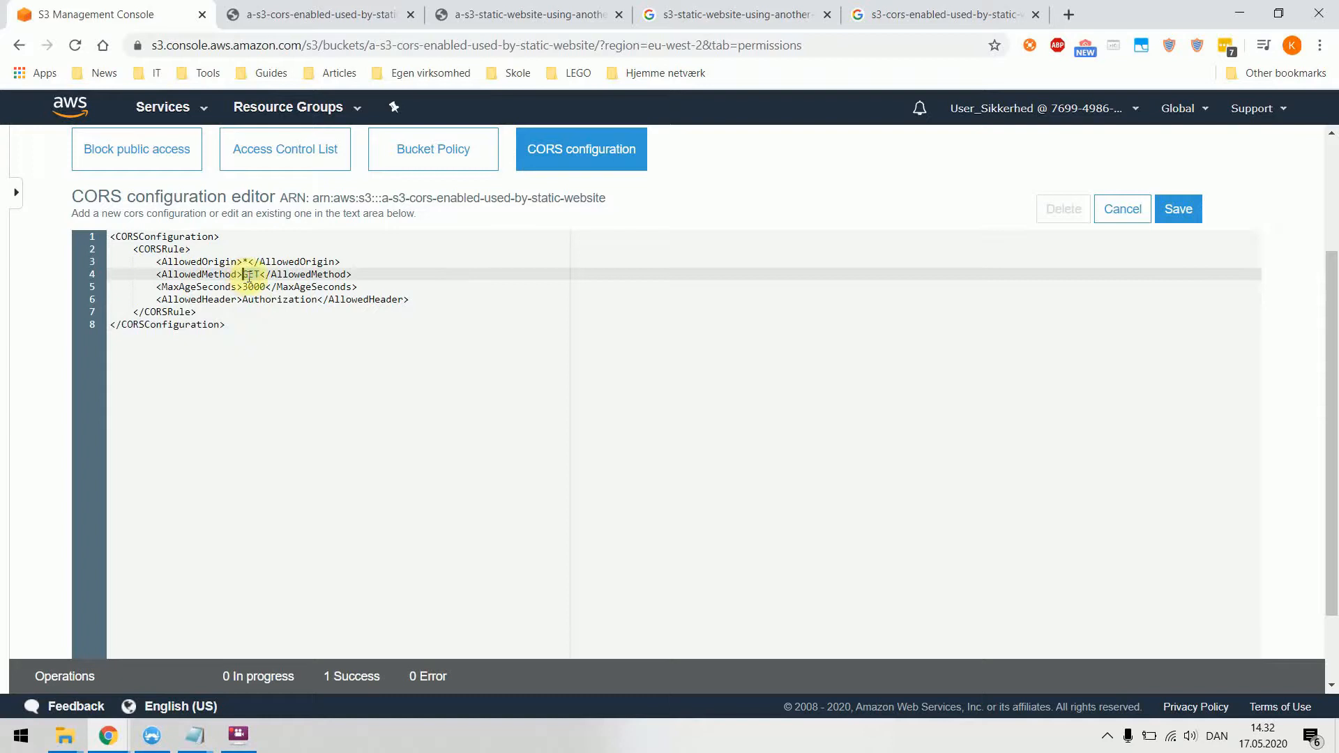
{"action": "left_click", "coordinate": [321, 348]}
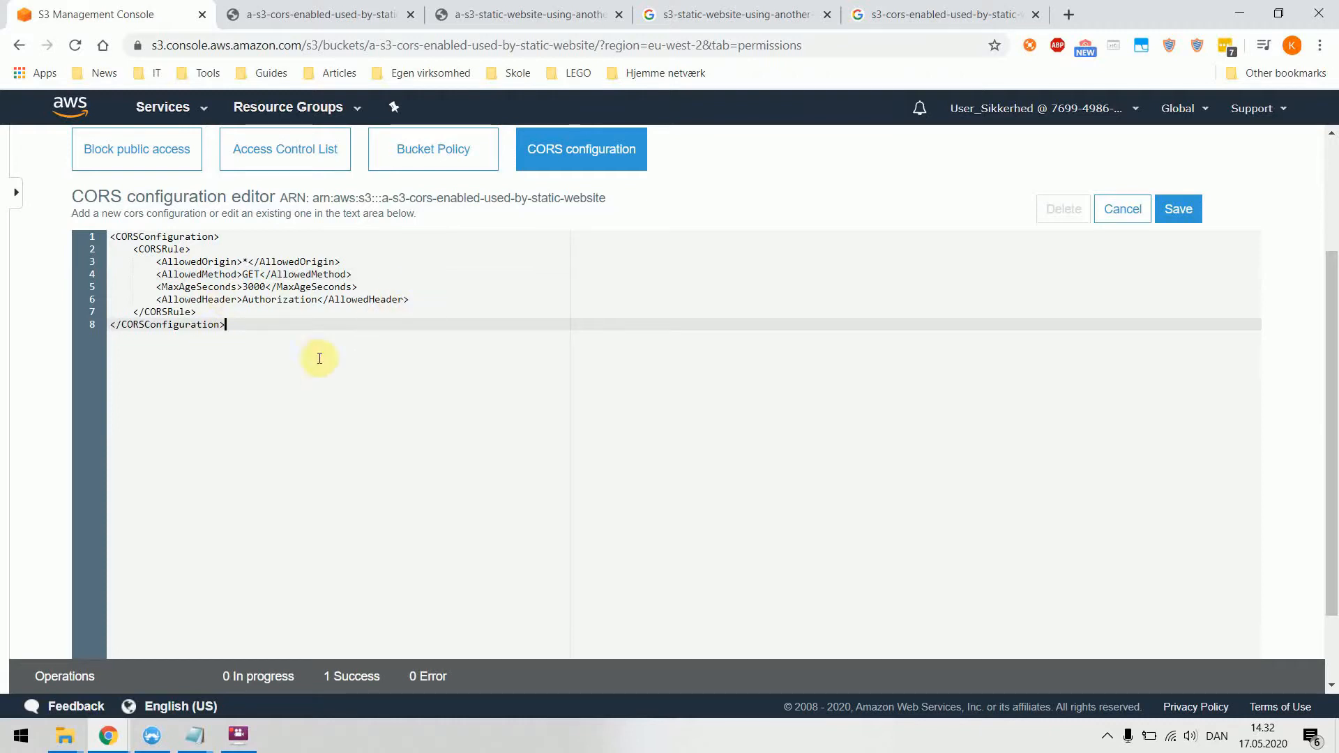
{"action": "left_click", "coordinate": [1188, 218]}
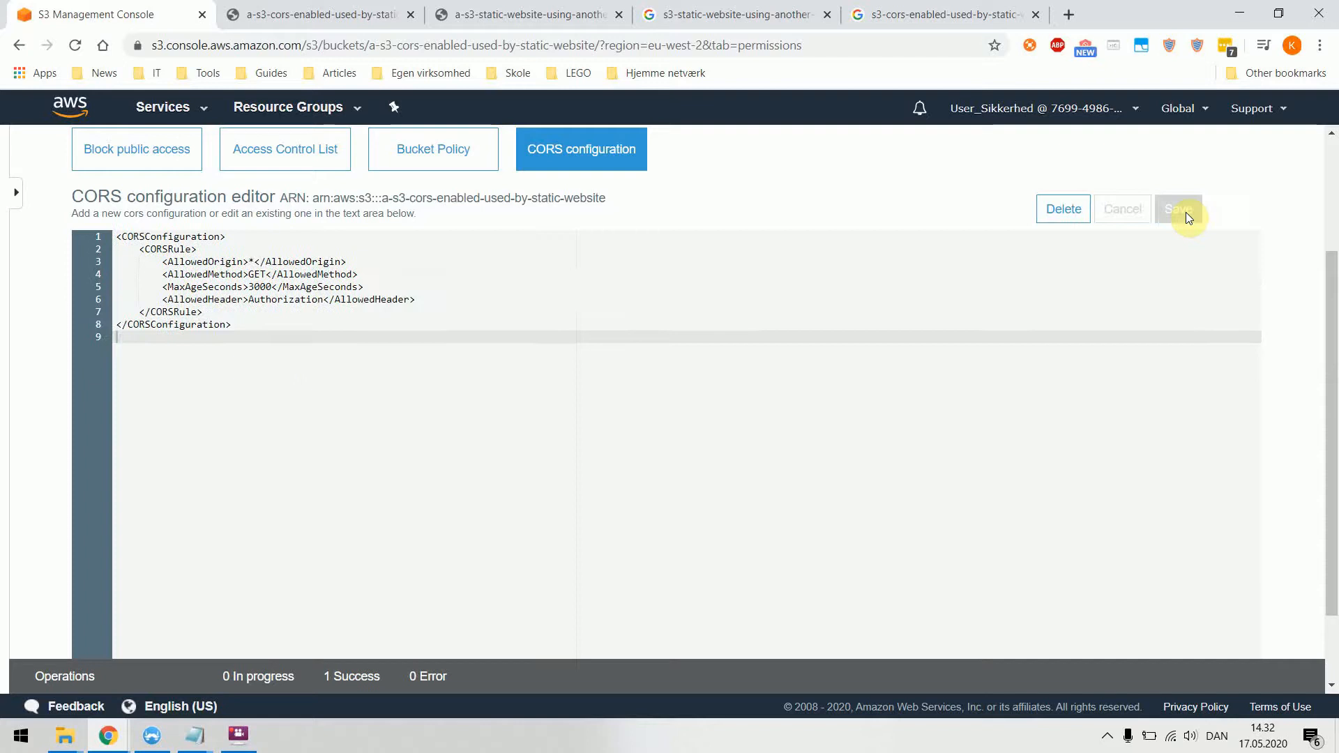
Step: Open the bucket's static website hosting settings and copy its endpoint address
{"action": "scroll", "coordinate": [690, 453], "scroll_direction": "up", "scroll_amount": 3}
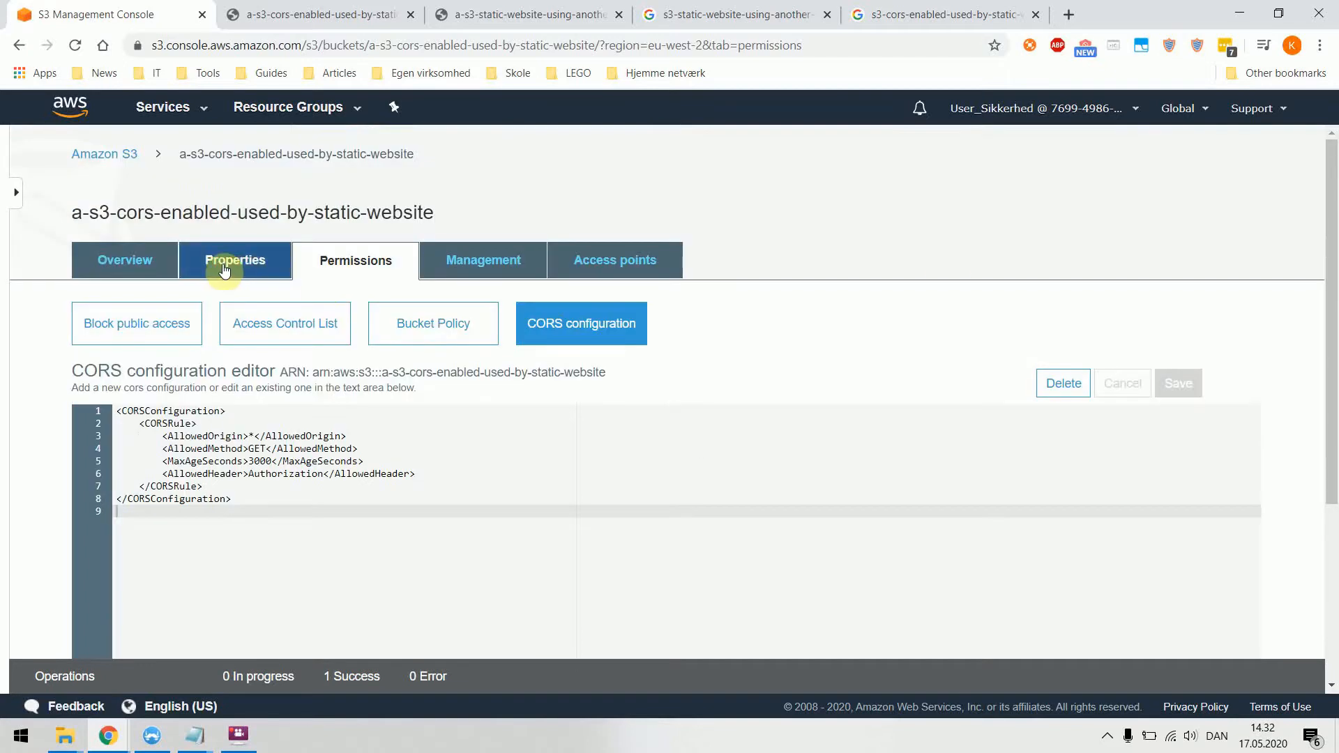
{"action": "left_click", "coordinate": [246, 276]}
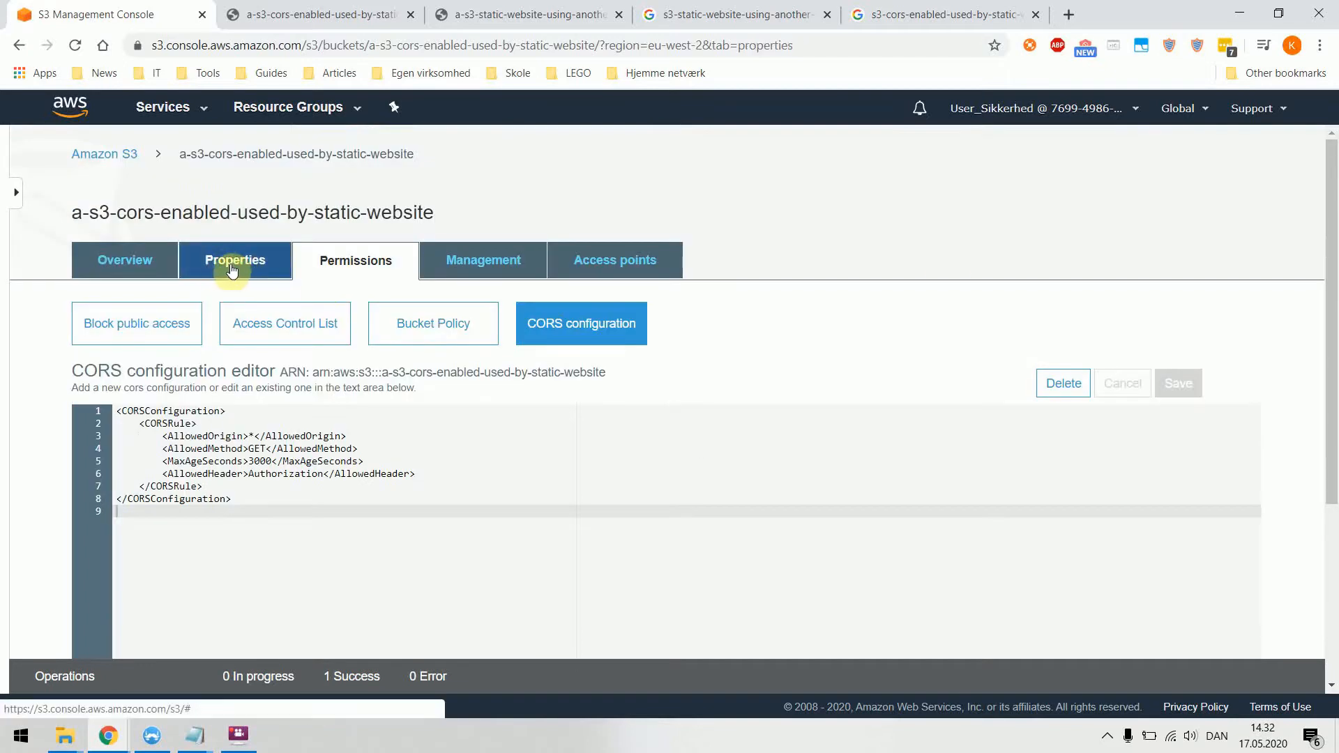
{"action": "left_click", "coordinate": [721, 363]}
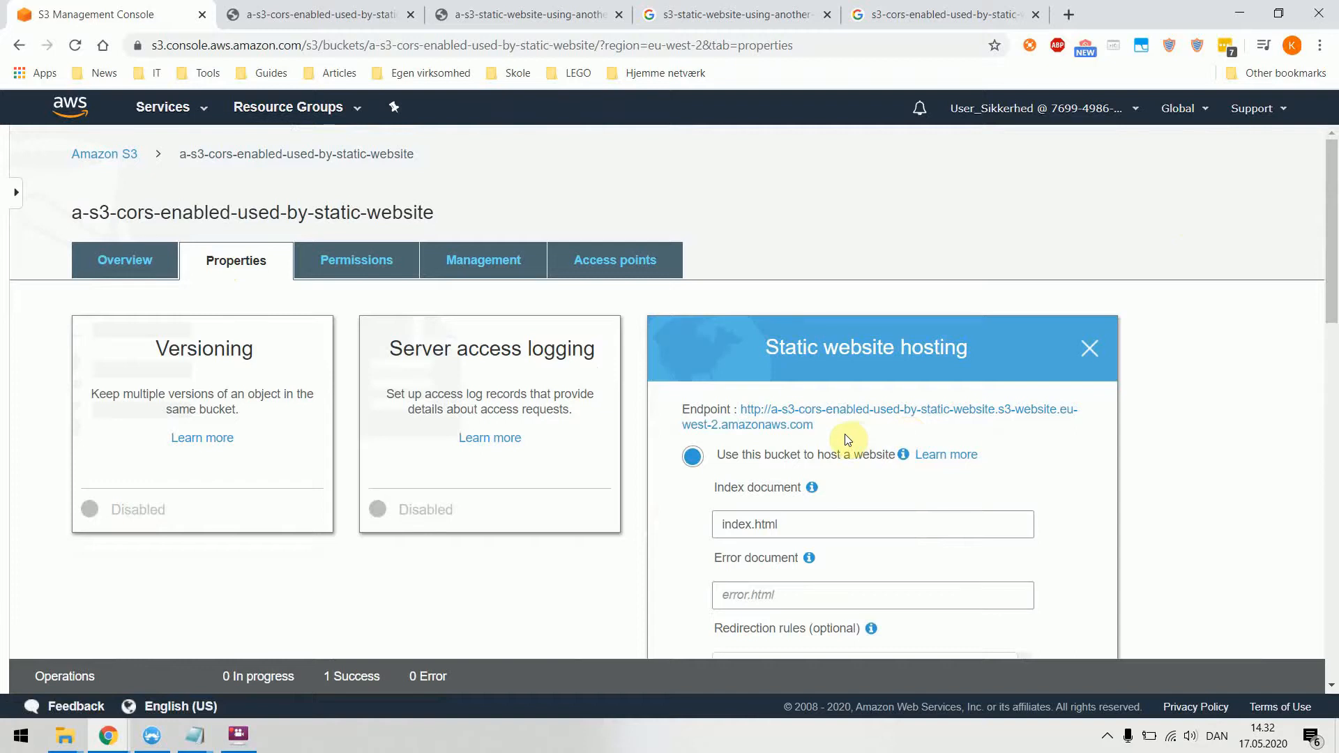
{"action": "left_click_drag", "start_coordinate": [834, 431], "coordinate": [748, 416]}
{"action": "key", "text": "ctrl+c"}
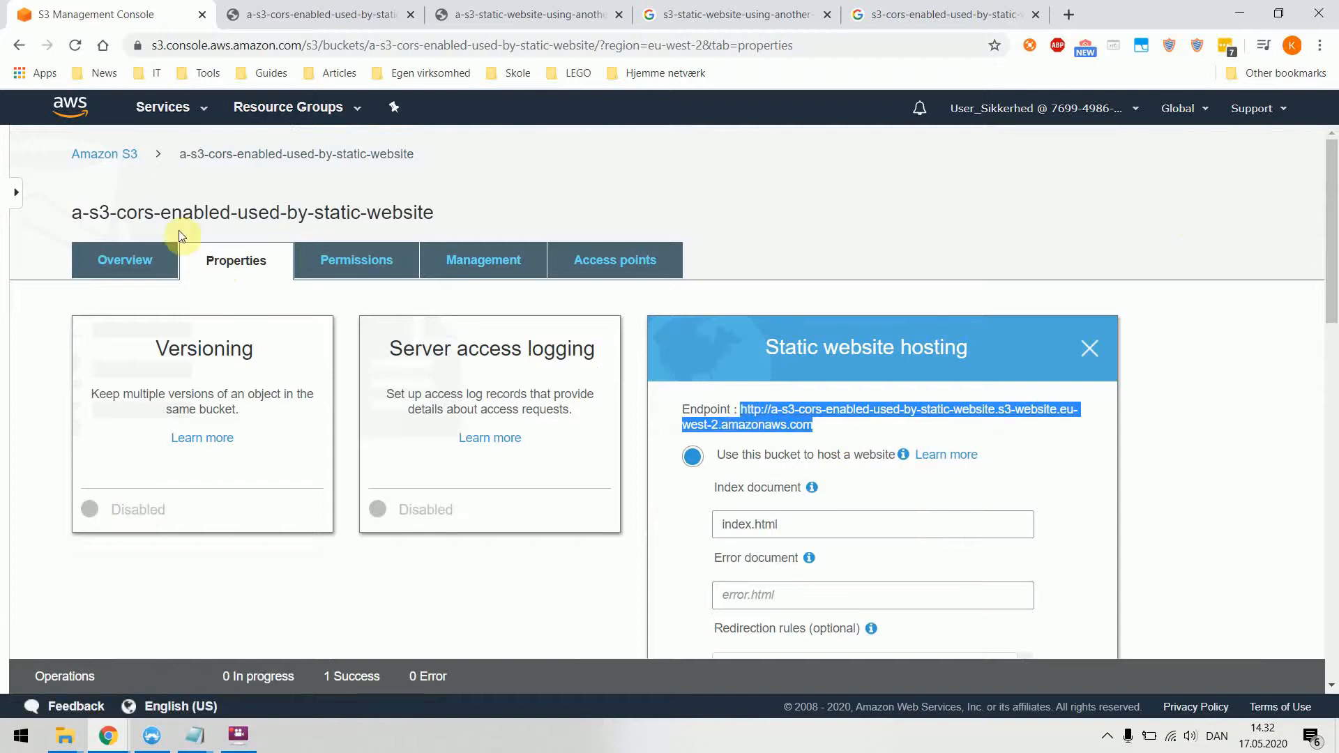
Step: Leave this bucket for the bucket list and open a-s3-static-website-using-another-cors-enabled-bucket
{"action": "left_click", "coordinate": [126, 260]}
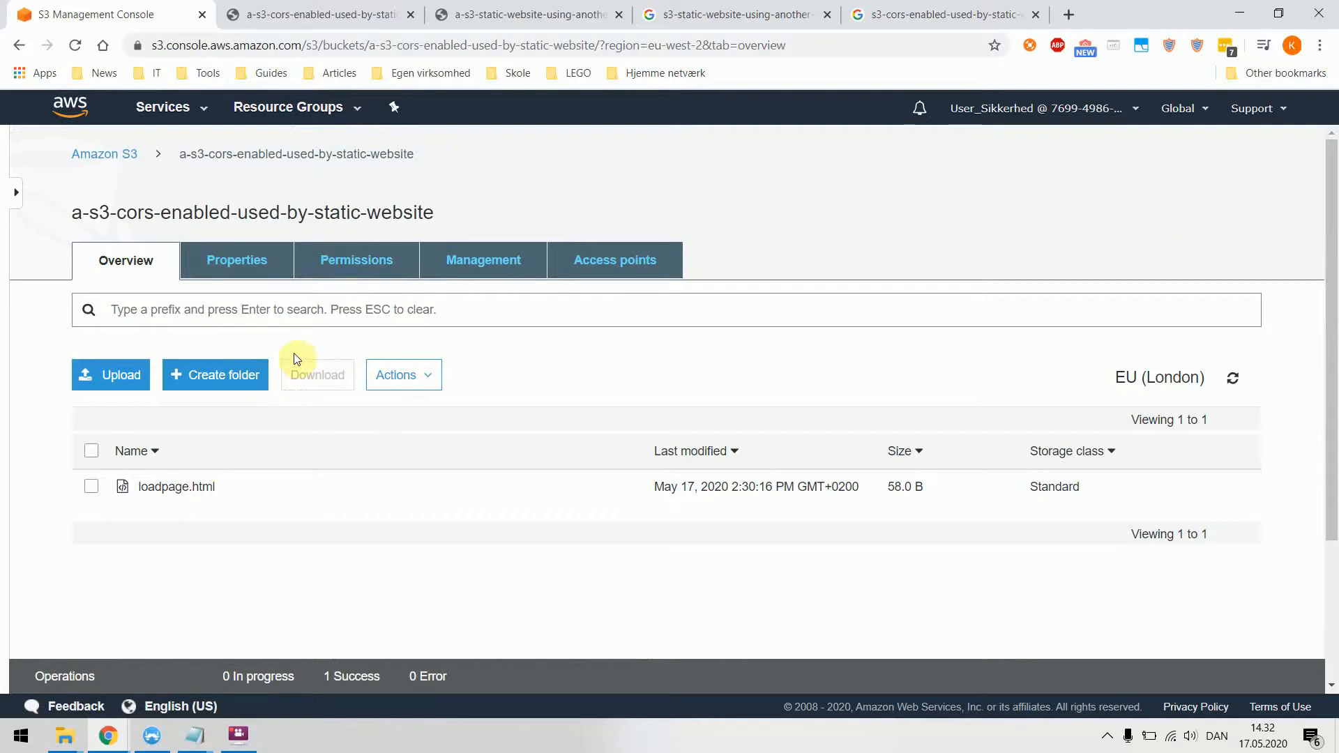
{"action": "left_click", "coordinate": [103, 156]}
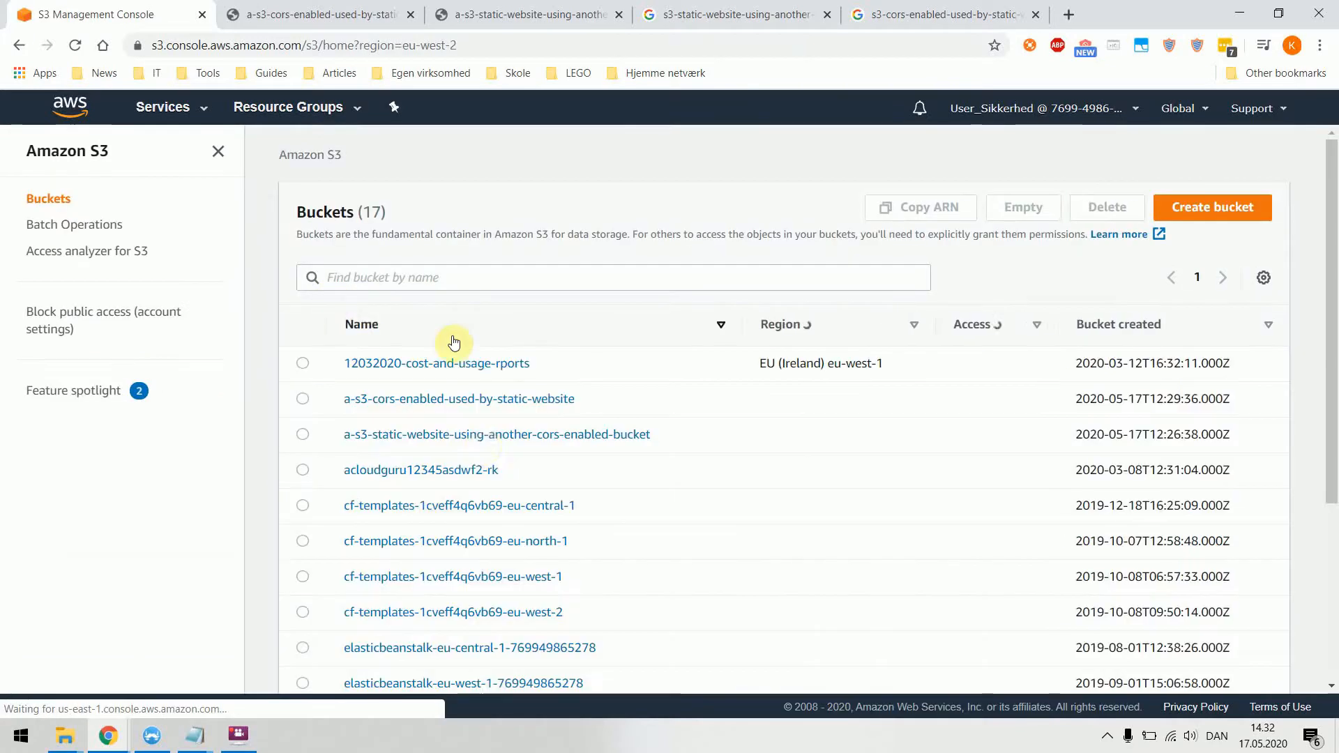
{"action": "left_click", "coordinate": [458, 436]}
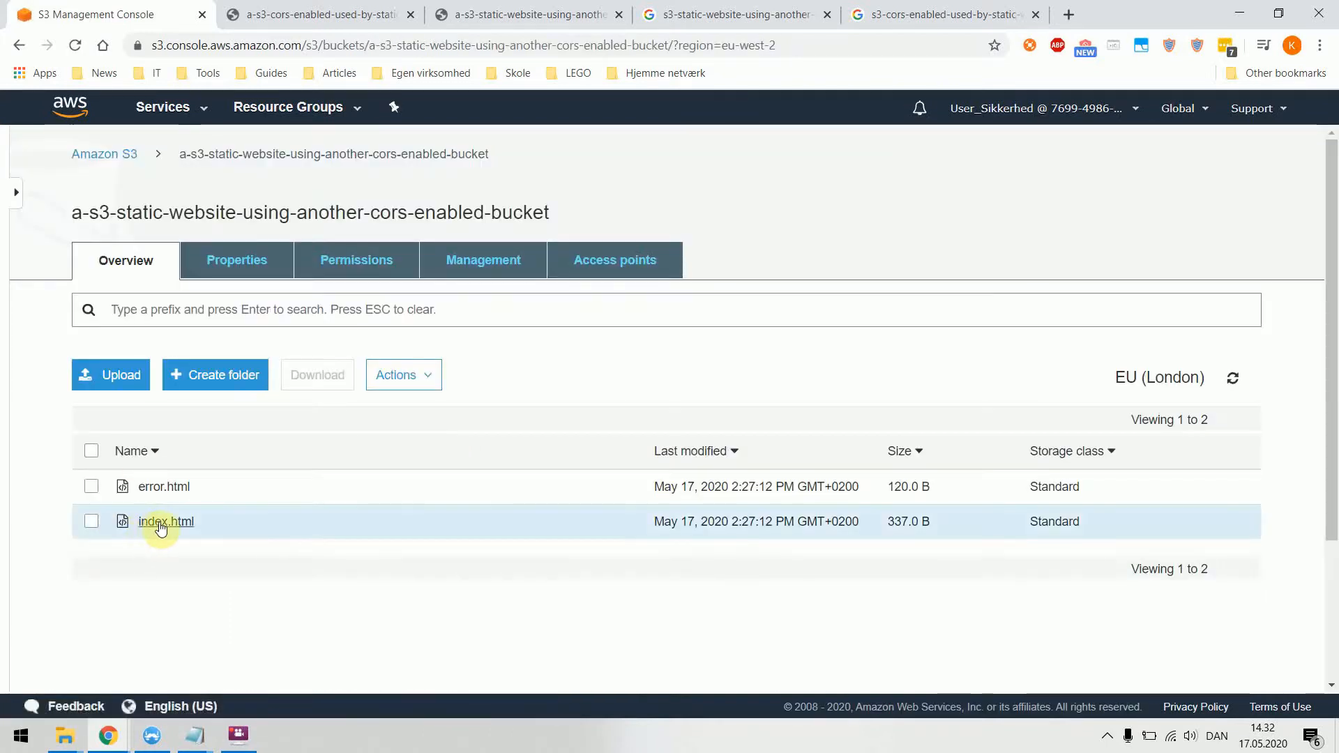
Step: In the index file in Notepad, replace the PATH TO CORS RESOURCE HERE placeholder with the copied endpoint plus /loadpage.hml, and save
{"action": "mouse_move", "coordinate": [195, 735]}
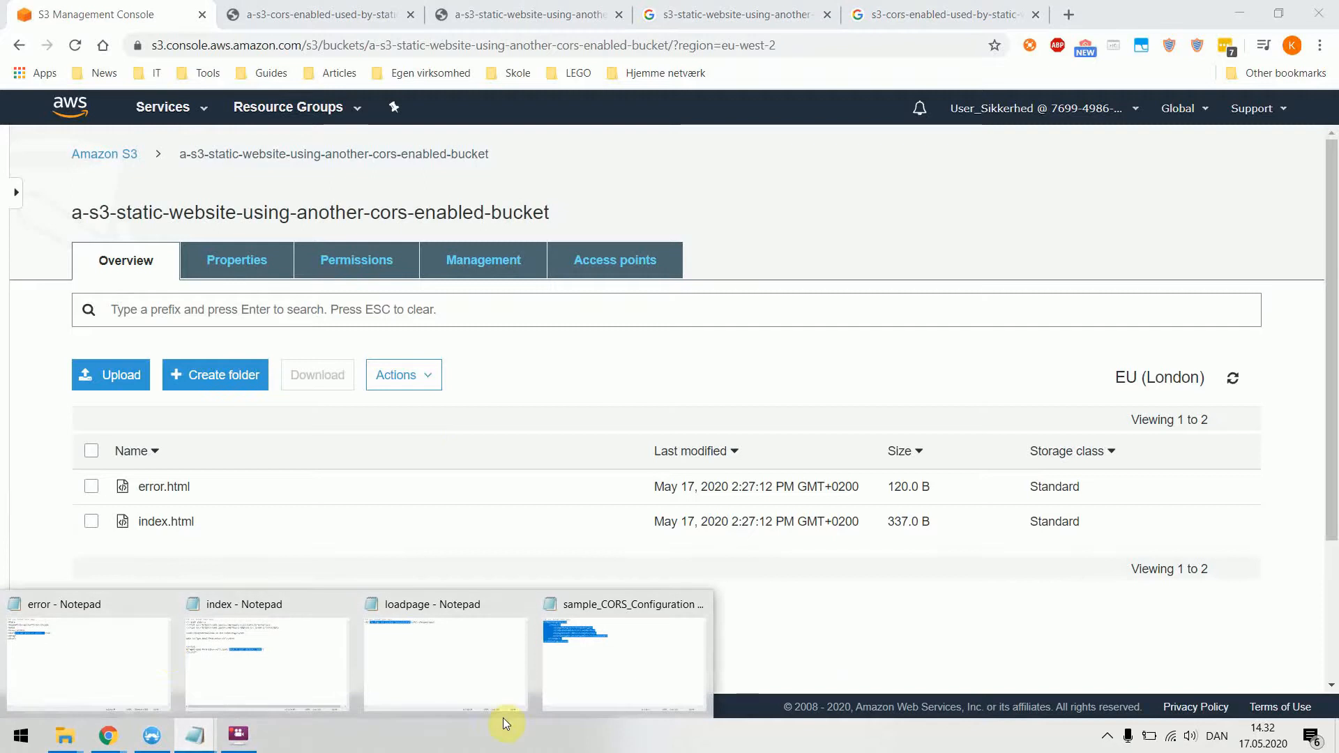
{"action": "left_click", "coordinate": [223, 662]}
{"action": "left_click", "coordinate": [753, 437]}
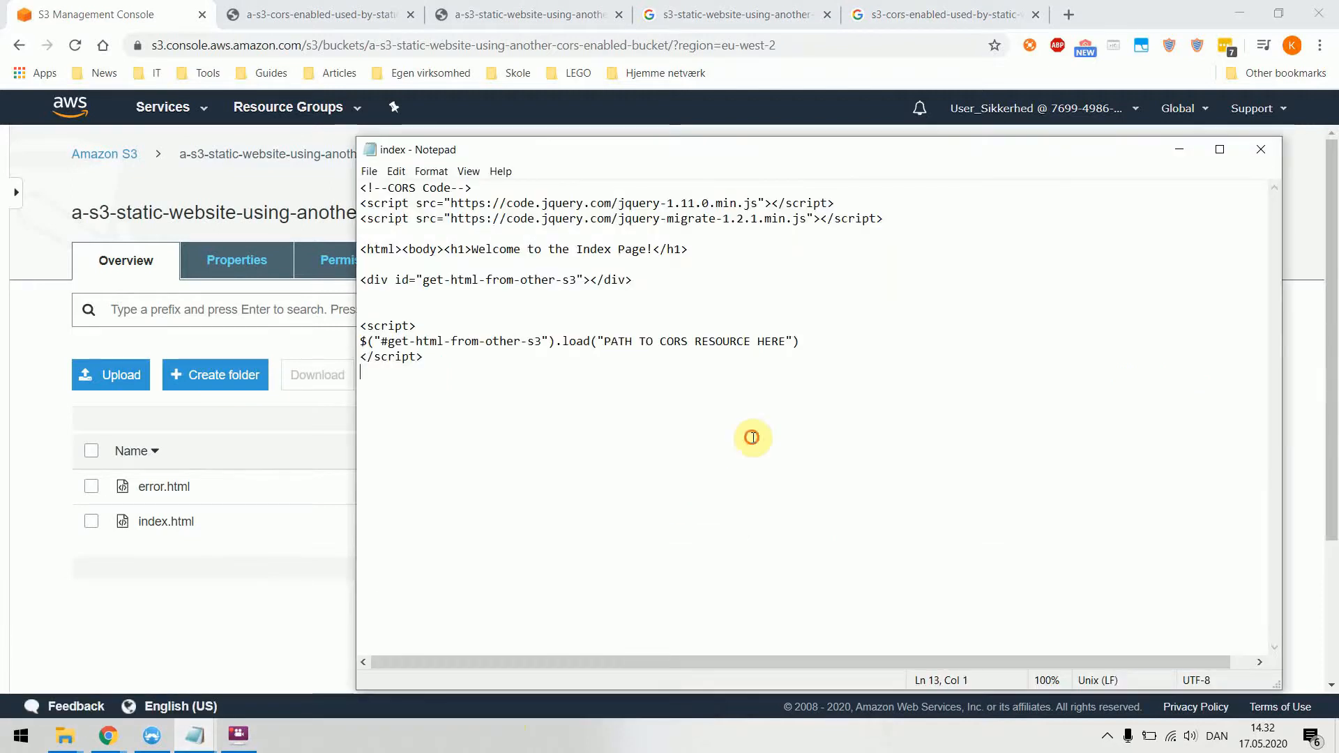
{"action": "left_click_drag", "start_coordinate": [620, 345], "coordinate": [793, 345]}
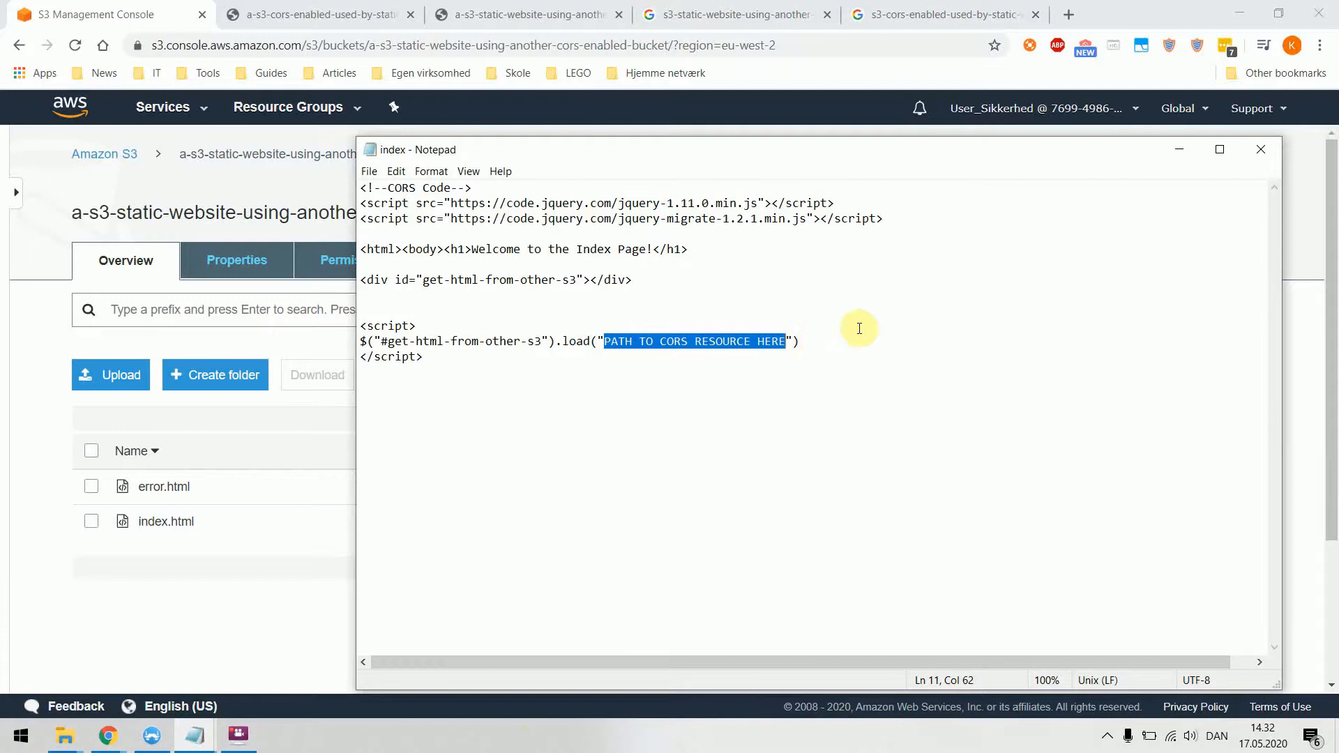
{"action": "key", "text": "ctrl+v"}
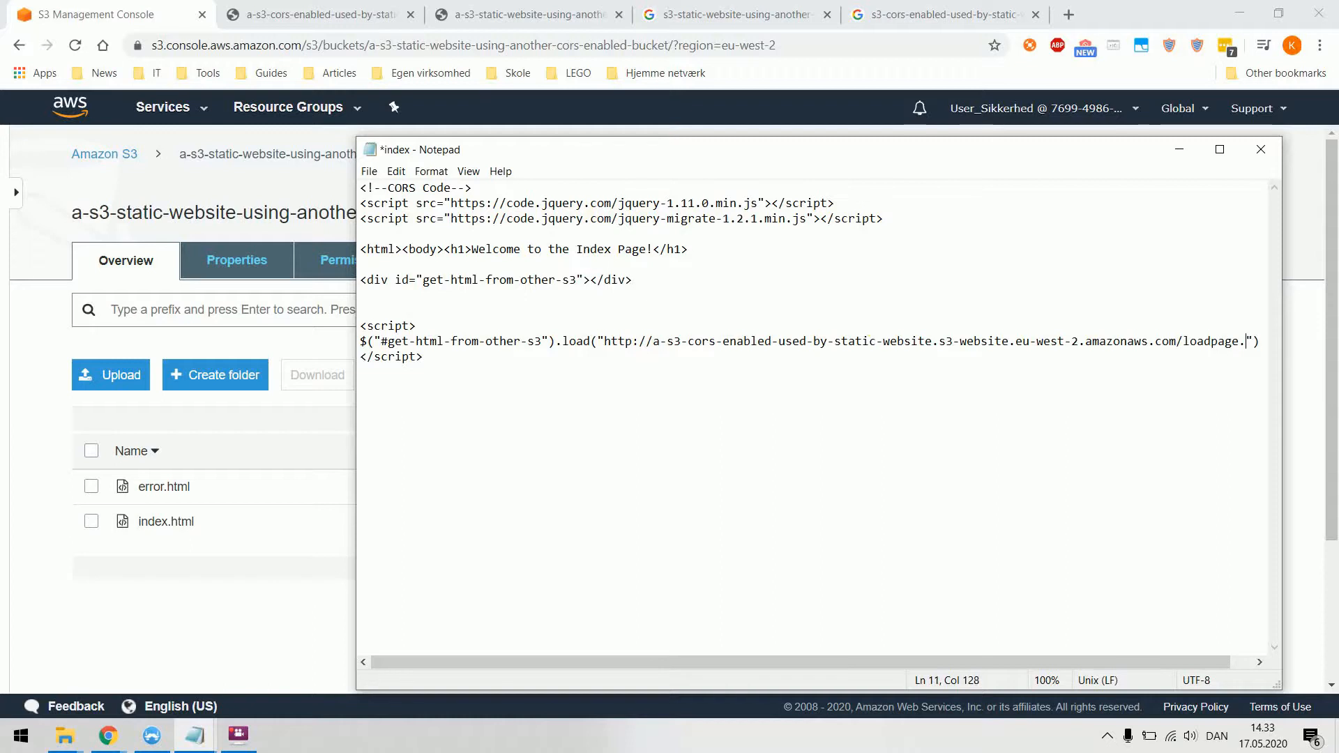
{"action": "type", "text": "ml"}
{"action": "key", "text": "ctrl+s"}
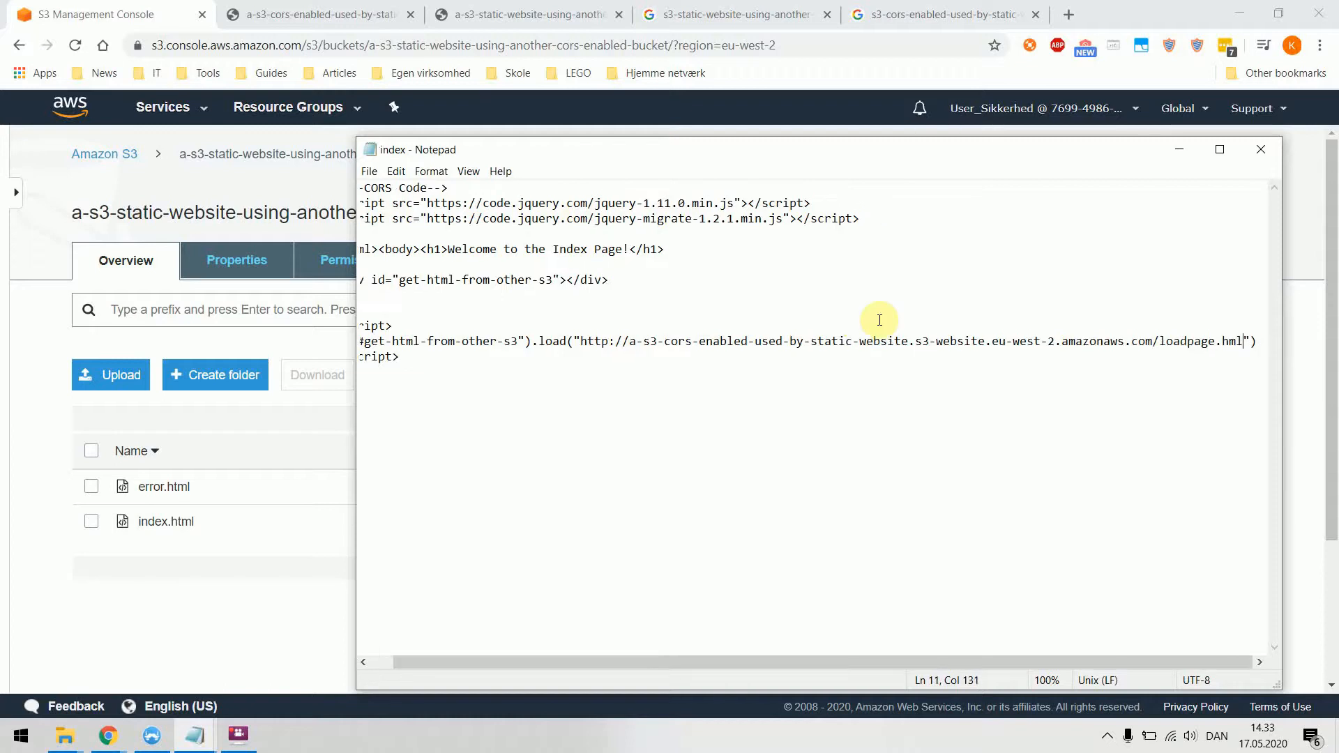
{"action": "left_click_drag", "start_coordinate": [781, 660], "coordinate": [758, 659]}
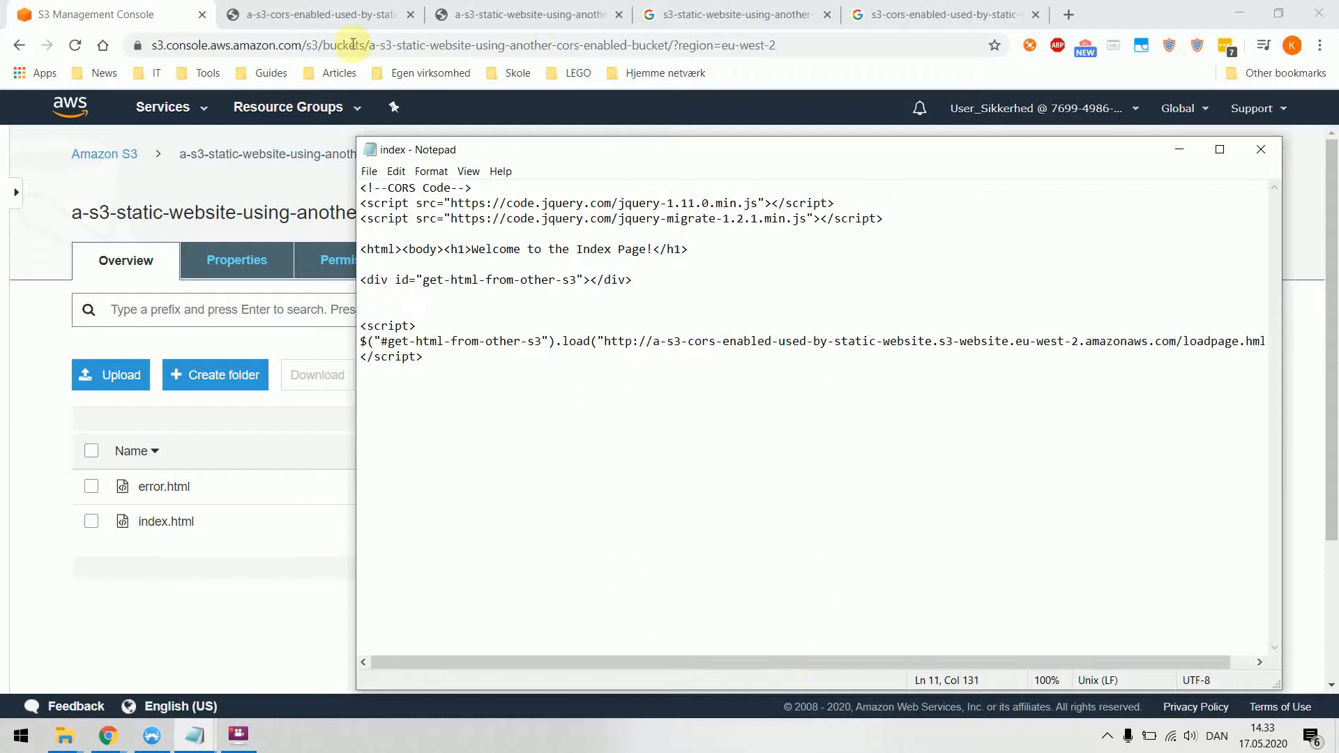
Step: Switch to the browser page showing the first bucket's website index and reload it
{"action": "left_click", "coordinate": [306, 14]}
{"action": "left_click", "coordinate": [538, 14]}
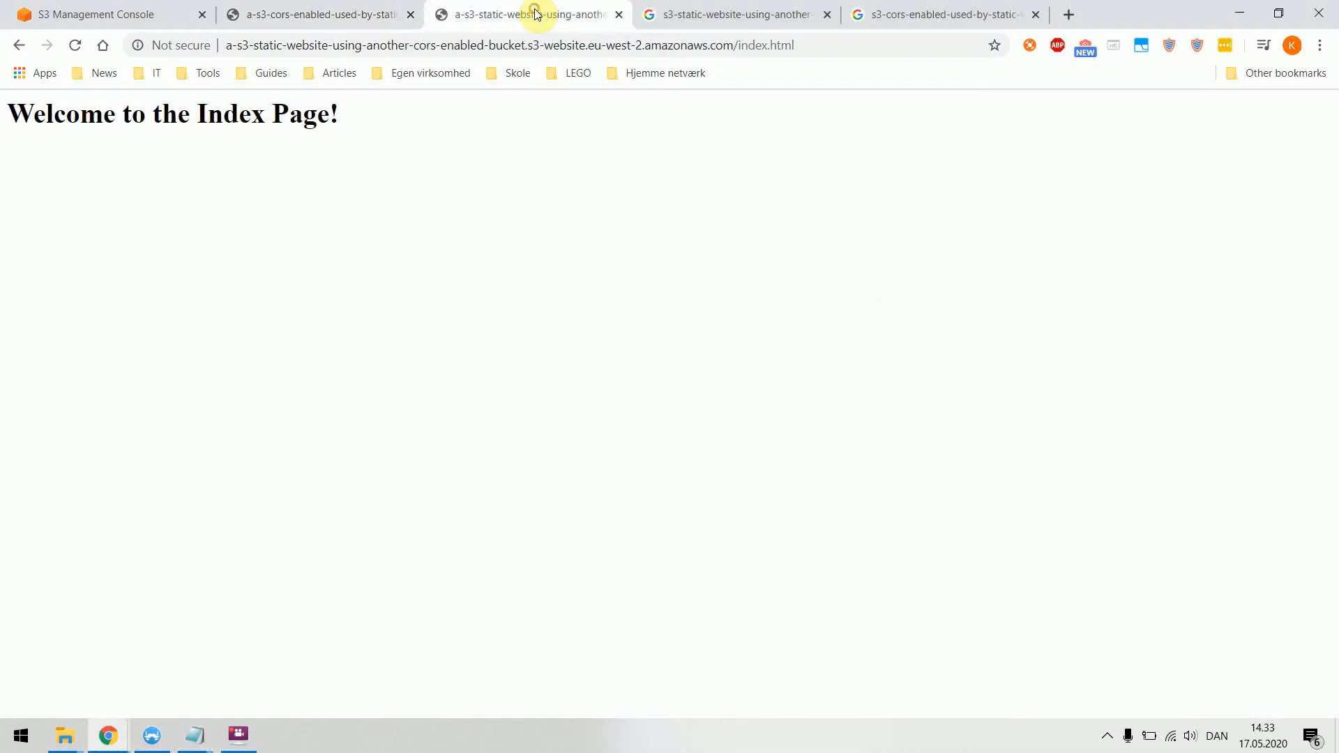
{"action": "left_click", "coordinate": [74, 51]}
Step: Compare the load path in the index file with the loadpage.html text and the website's index page
{"action": "mouse_move", "coordinate": [192, 732]}
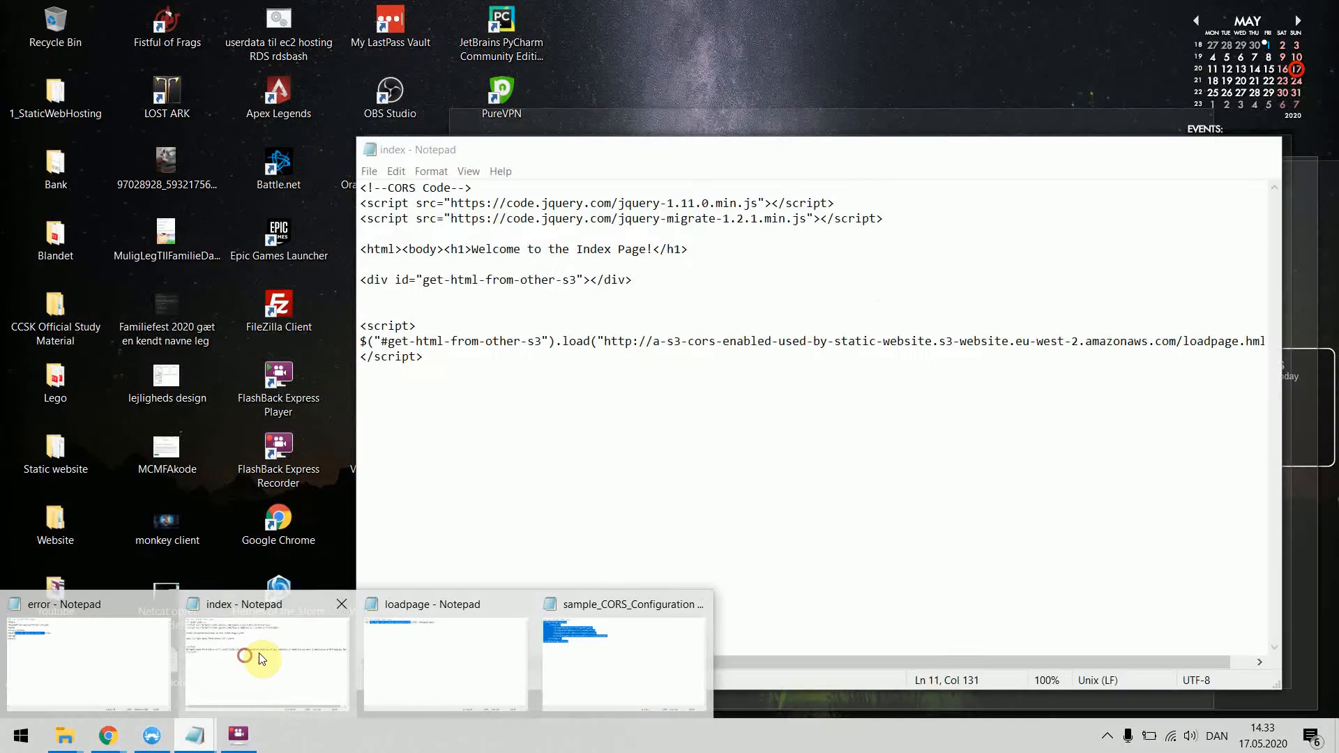
{"action": "left_click", "coordinate": [265, 659]}
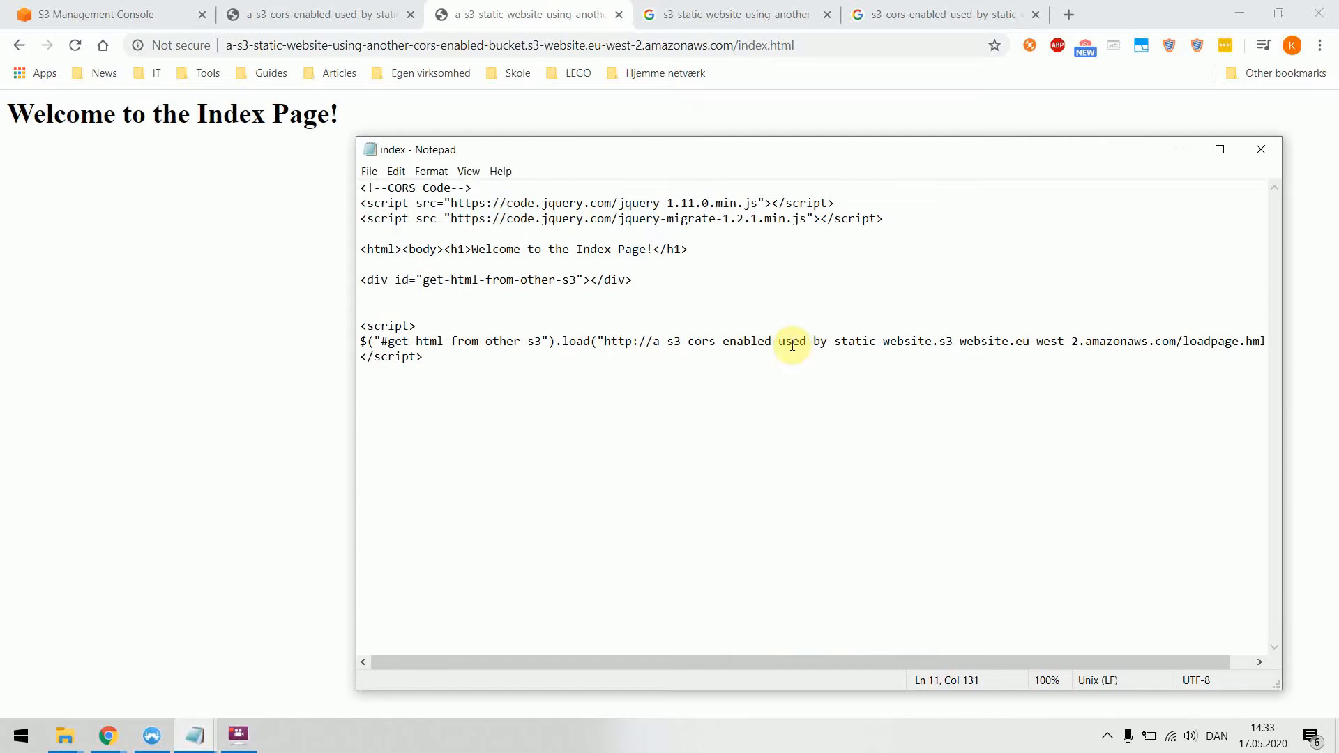
{"action": "left_click", "coordinate": [292, 14]}
{"action": "left_click_drag", "start_coordinate": [336, 113], "coordinate": [7, 108]}
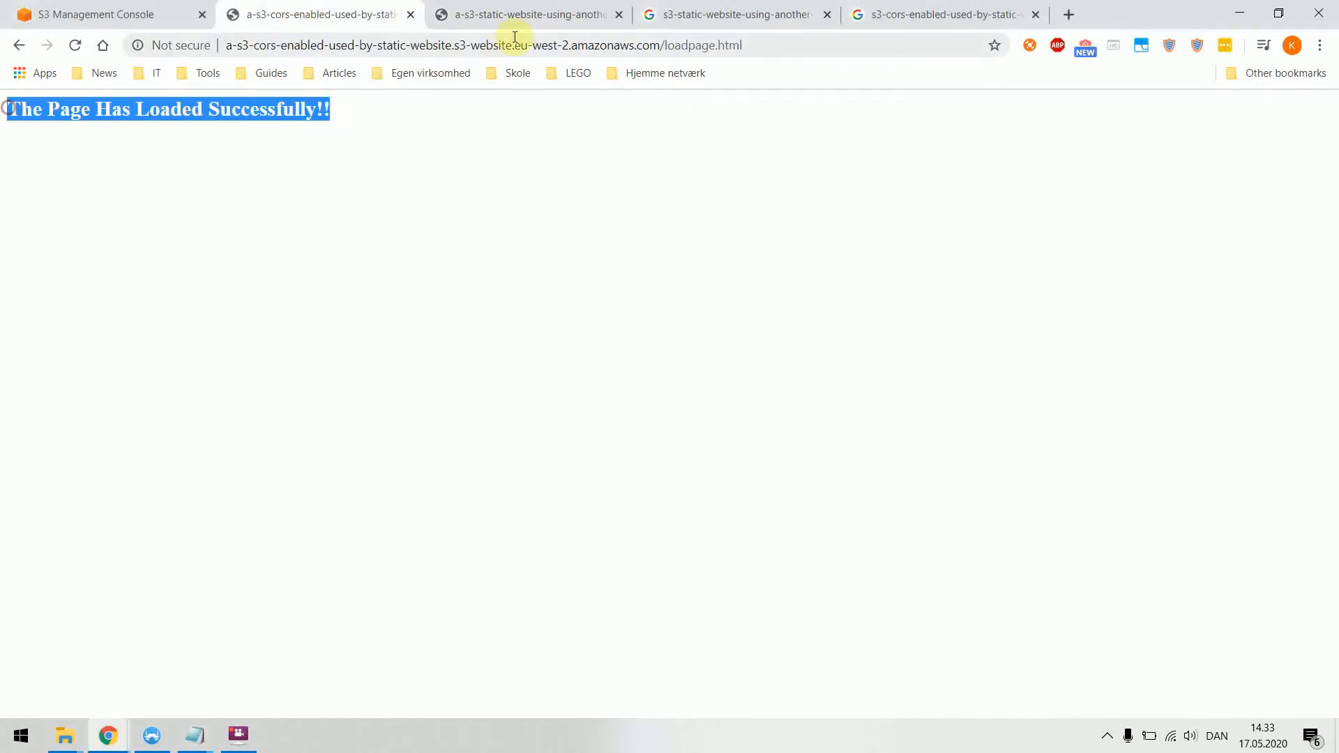
{"action": "left_click", "coordinate": [522, 15]}
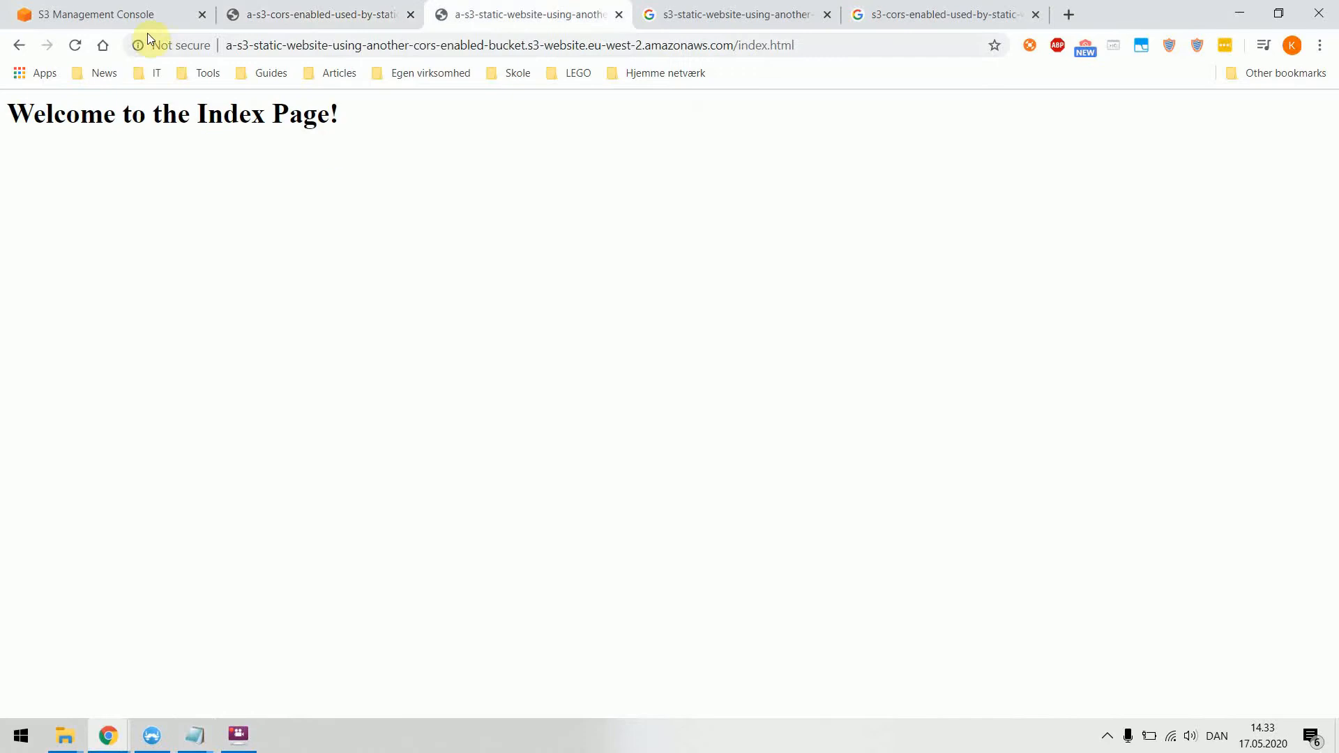
Step: Return to the website bucket's file list in the S3 console and bring up the edited index file in Notepad
{"action": "left_click", "coordinate": [115, 16]}
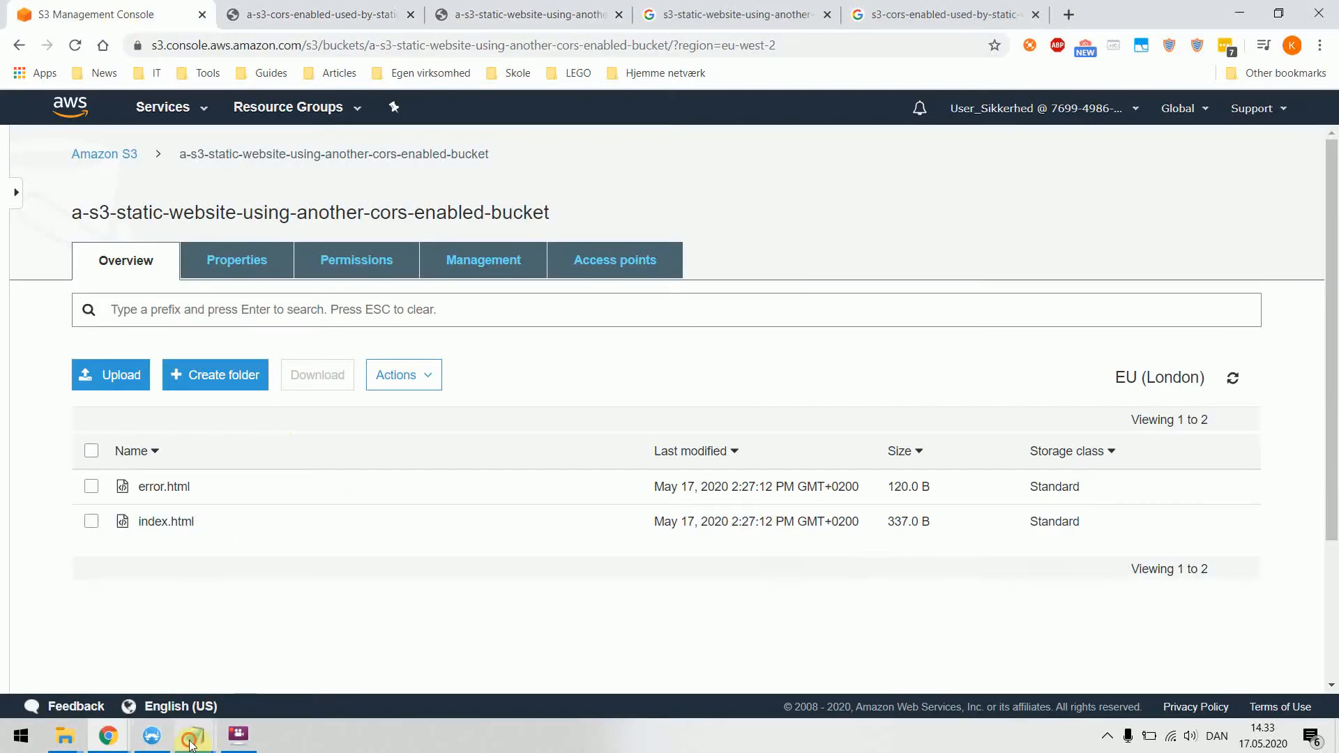
{"action": "mouse_move", "coordinate": [190, 743]}
{"action": "left_click", "coordinate": [308, 663]}
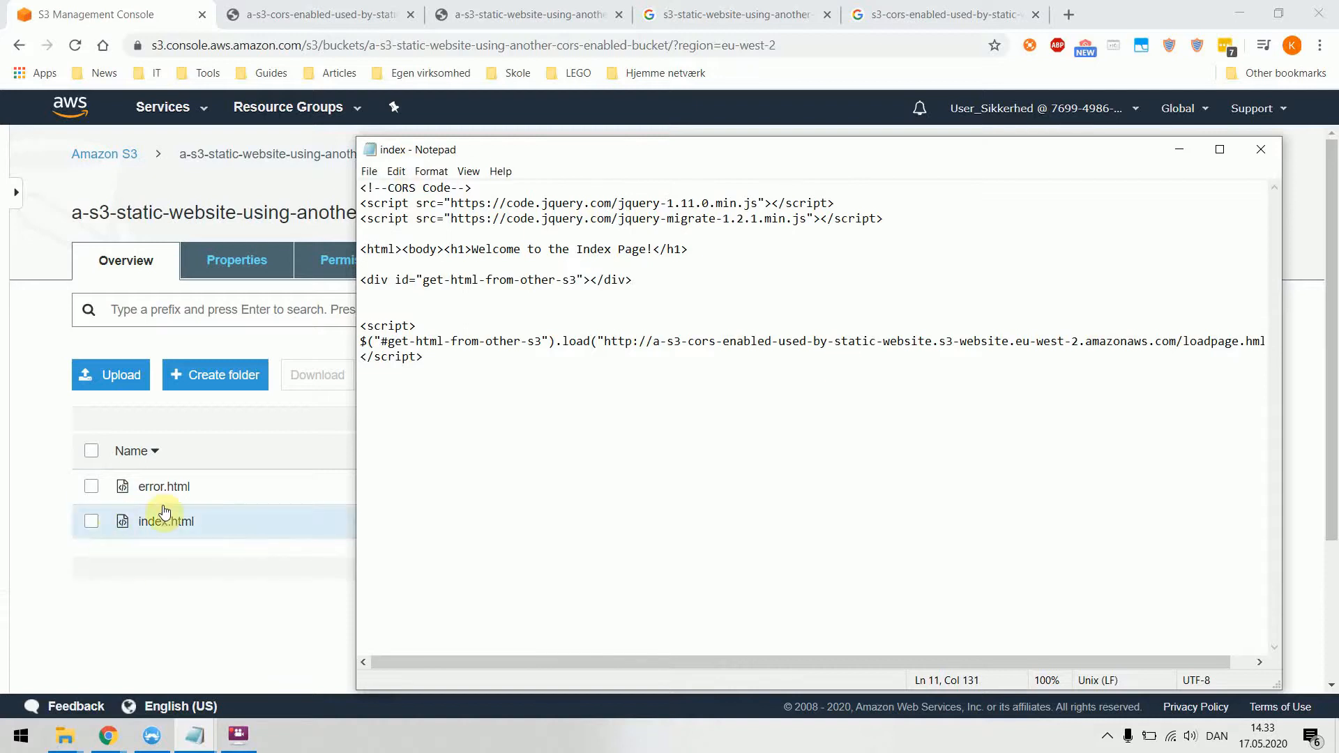
Step: Delete index.html from the a-s3-static-website-using-another-cors-enabled-bucket bucket
{"action": "left_click", "coordinate": [264, 579]}
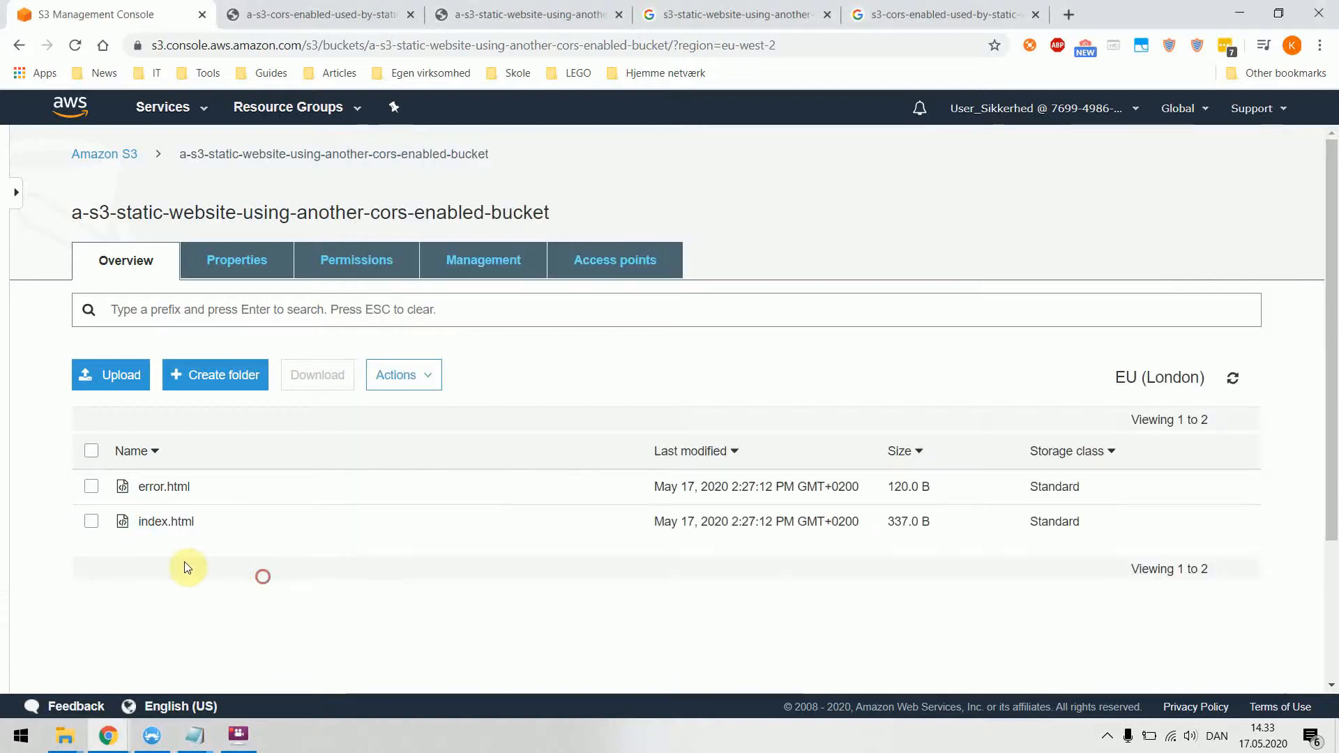
{"action": "left_click", "coordinate": [91, 521]}
{"action": "left_click", "coordinate": [396, 374]}
{"action": "scroll", "coordinate": [453, 589], "scroll_direction": "down", "scroll_amount": 2}
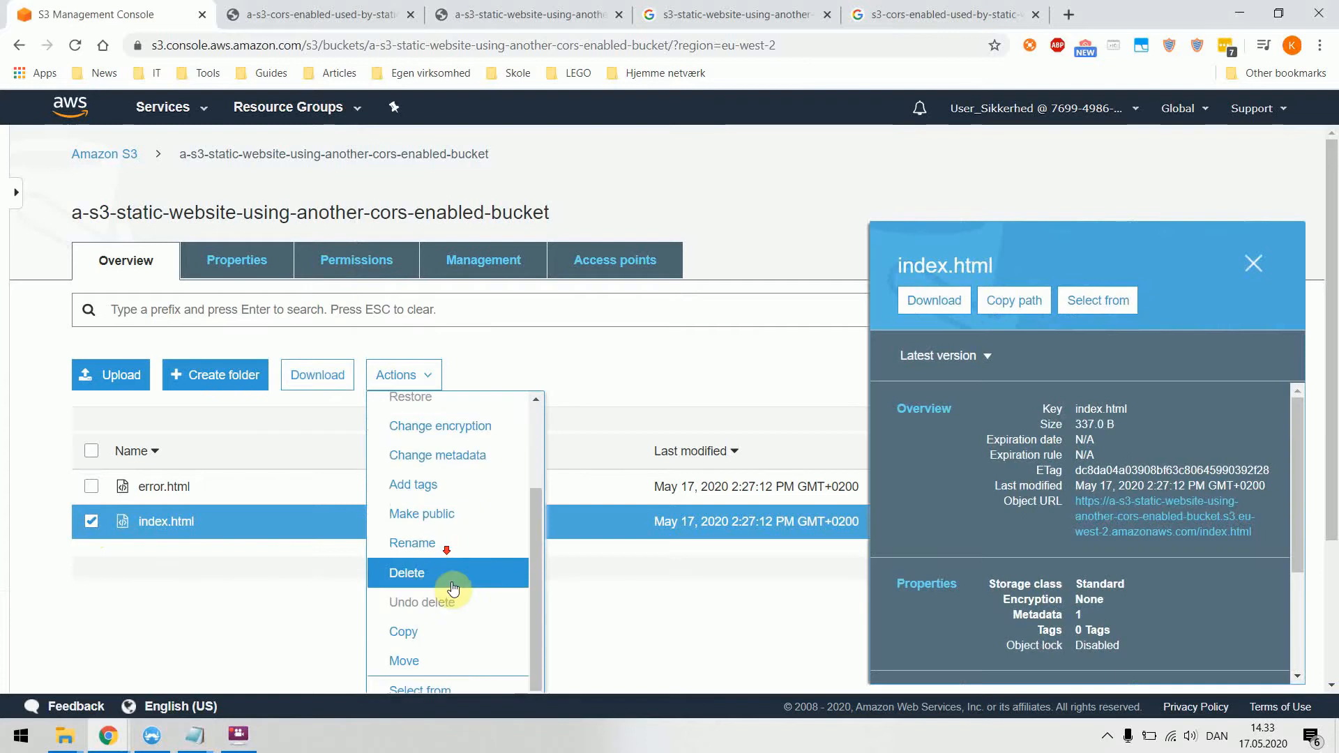
{"action": "left_click", "coordinate": [443, 578]}
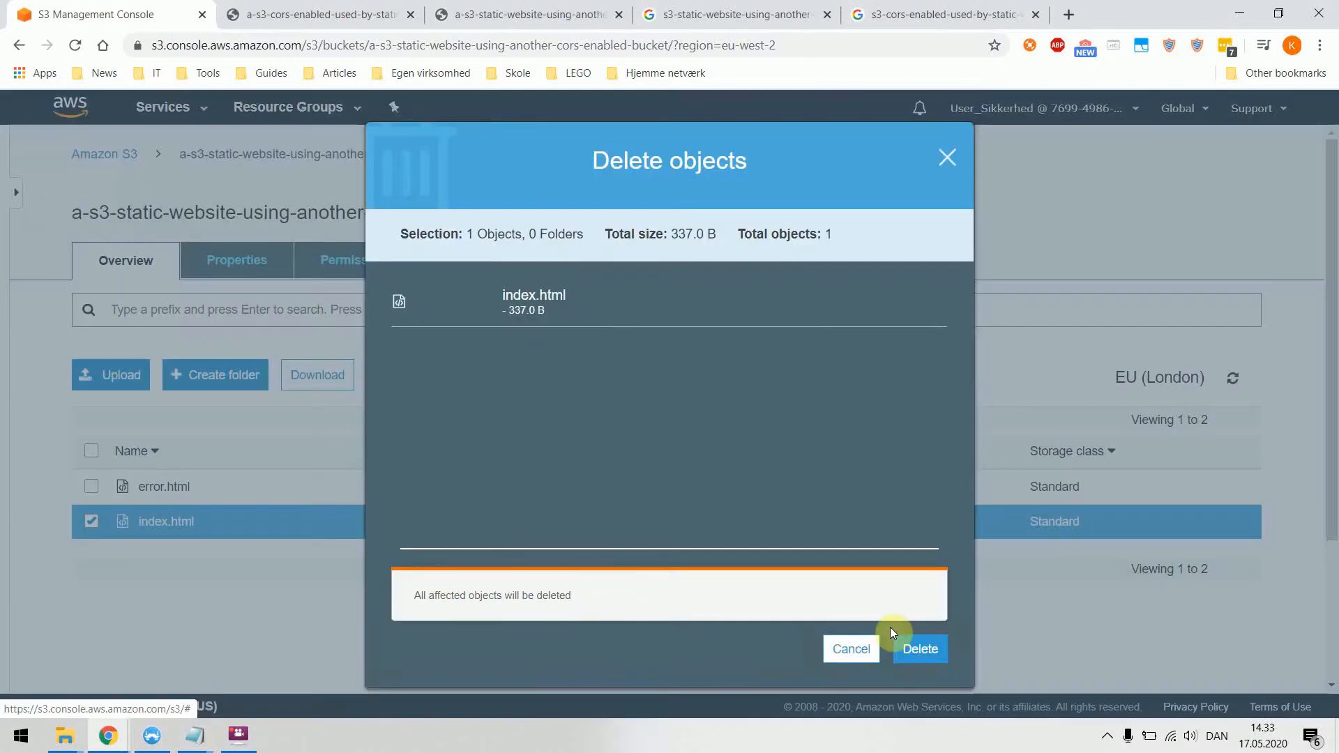
{"action": "left_click", "coordinate": [920, 649]}
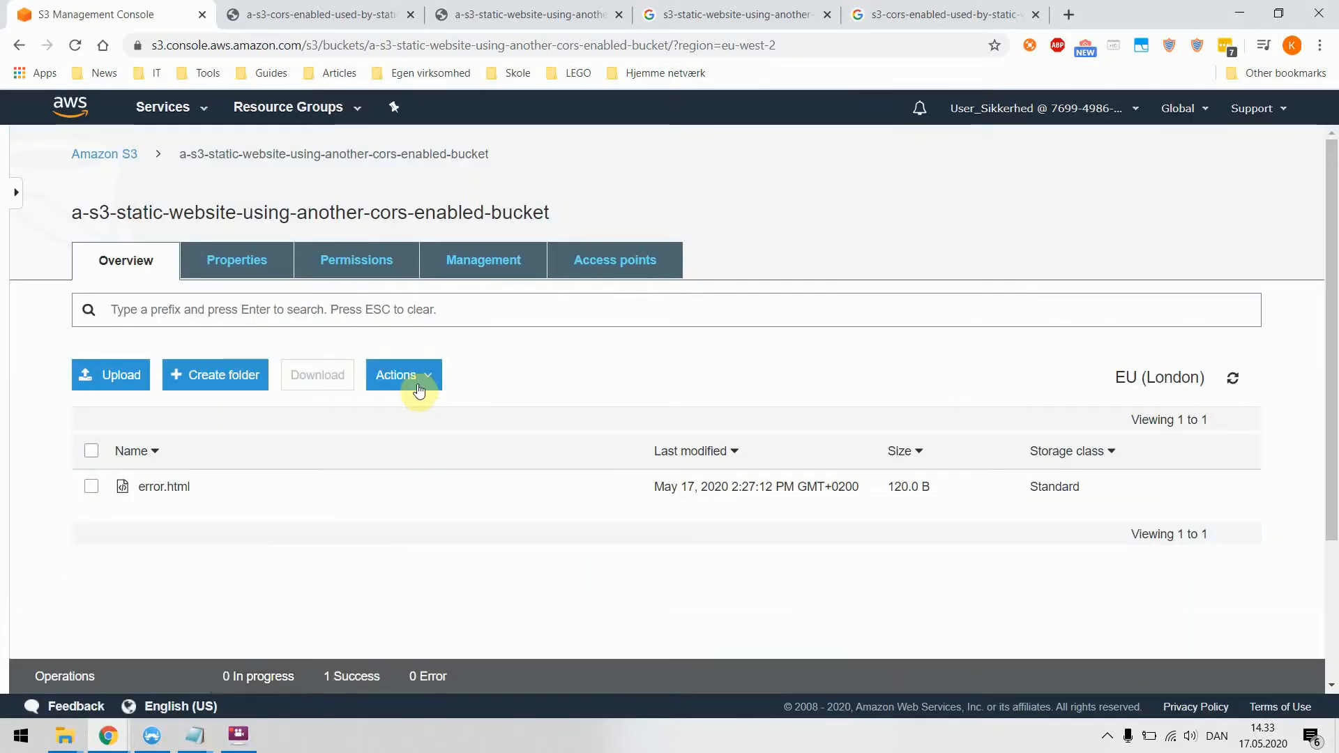
Step: Upload the edited index file from the Website_files folder to the bucket, granting public read access and keeping the default properties
{"action": "left_click", "coordinate": [104, 387]}
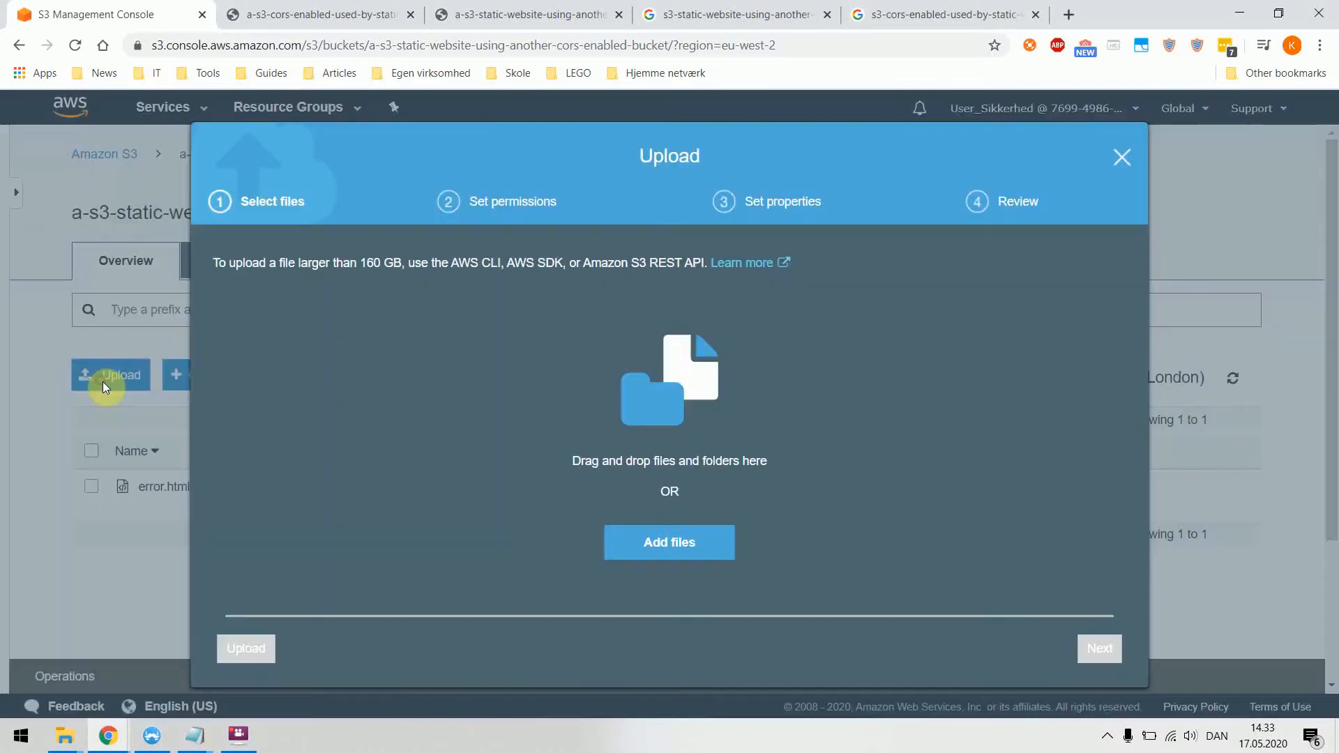
{"action": "left_click", "coordinate": [675, 541]}
{"action": "left_click", "coordinate": [397, 140]}
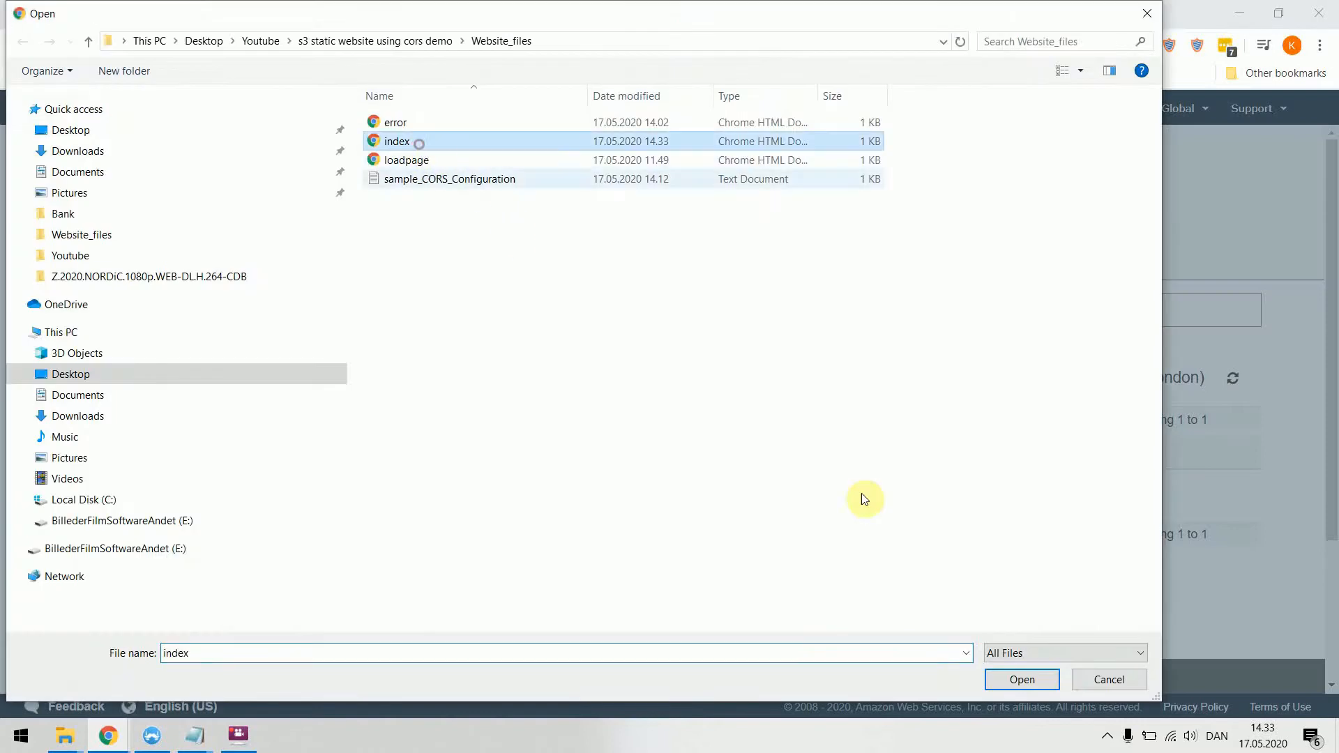
{"action": "left_click", "coordinate": [1017, 680]}
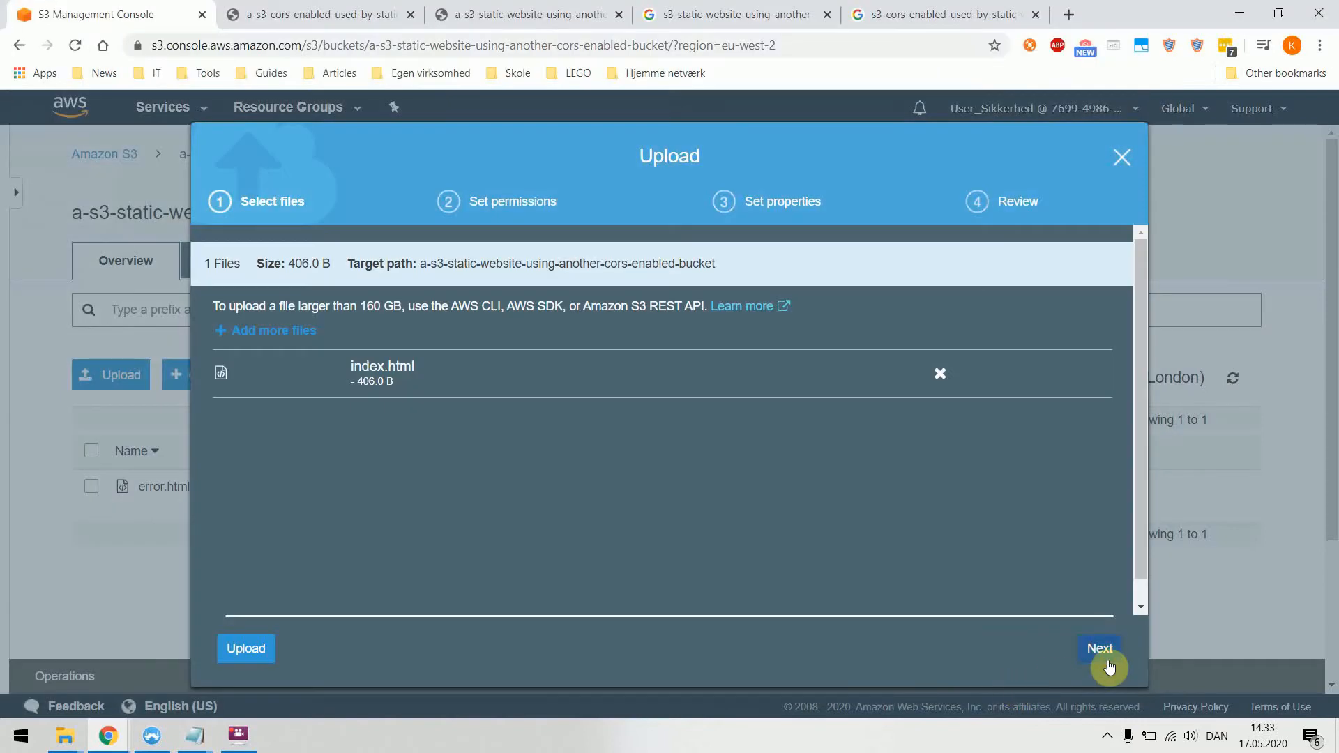
{"action": "left_click", "coordinate": [1100, 650]}
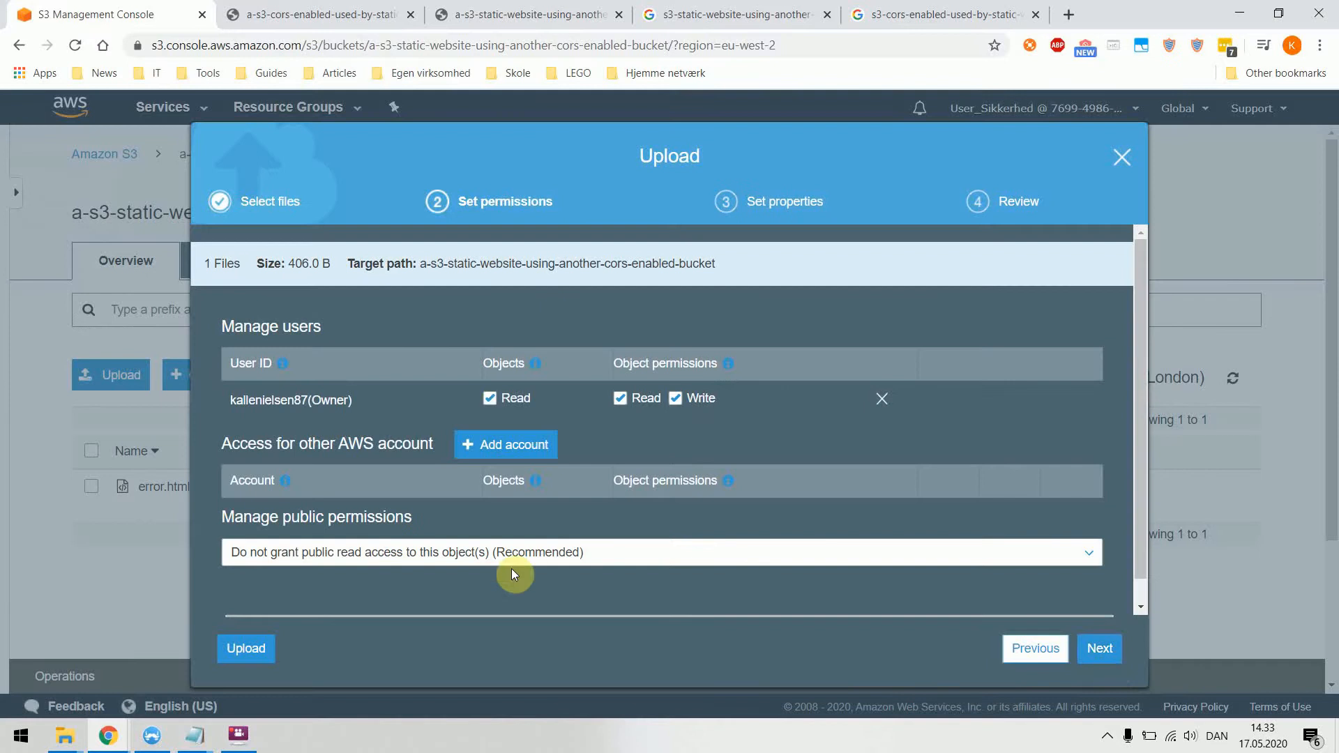
{"action": "left_click", "coordinate": [492, 558]}
{"action": "left_click", "coordinate": [347, 592]}
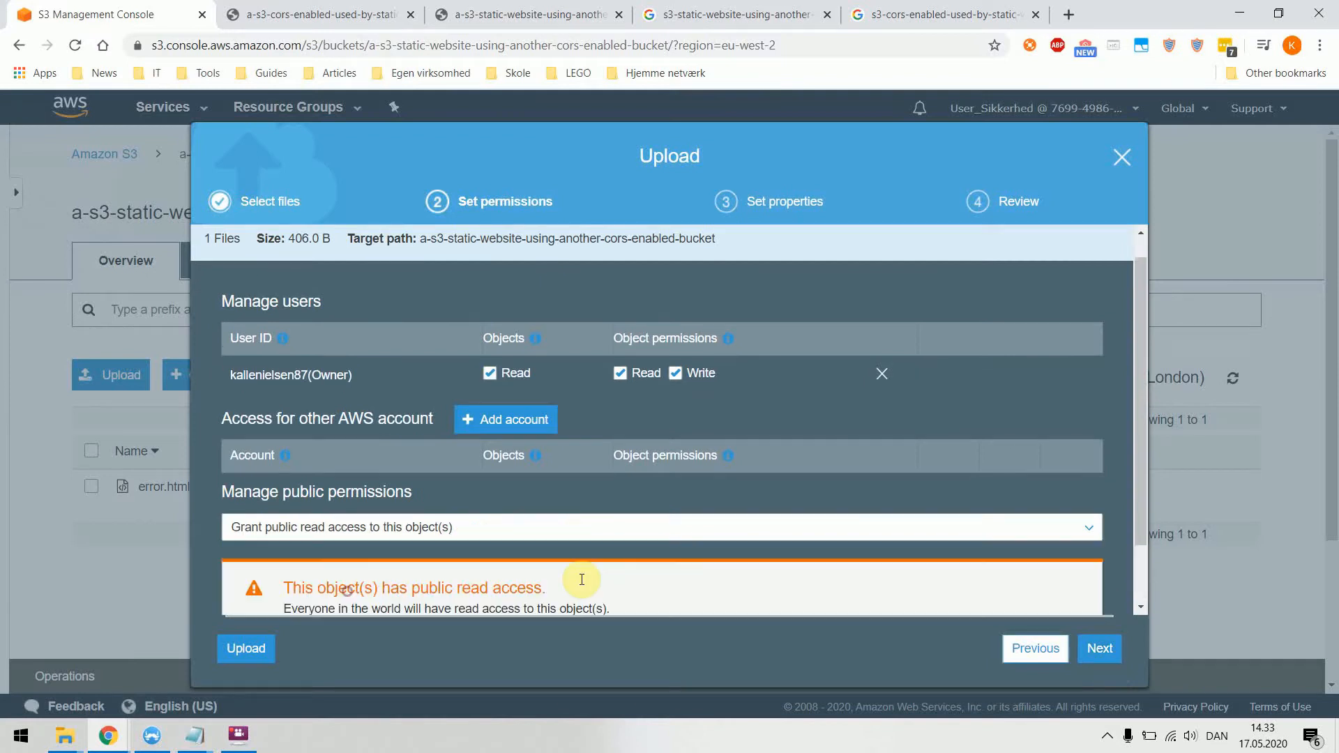
{"action": "left_click", "coordinate": [1119, 655]}
{"action": "left_click", "coordinate": [1114, 659]}
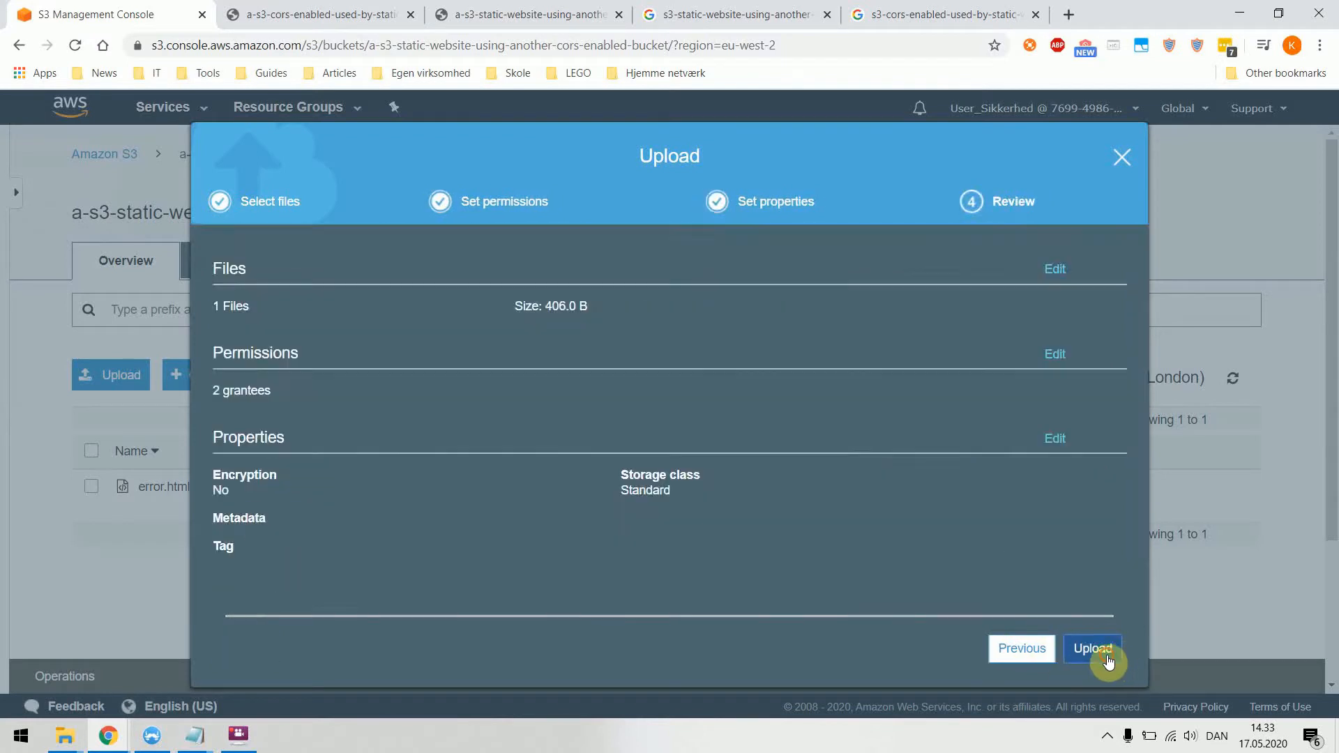
{"action": "left_click", "coordinate": [1108, 659]}
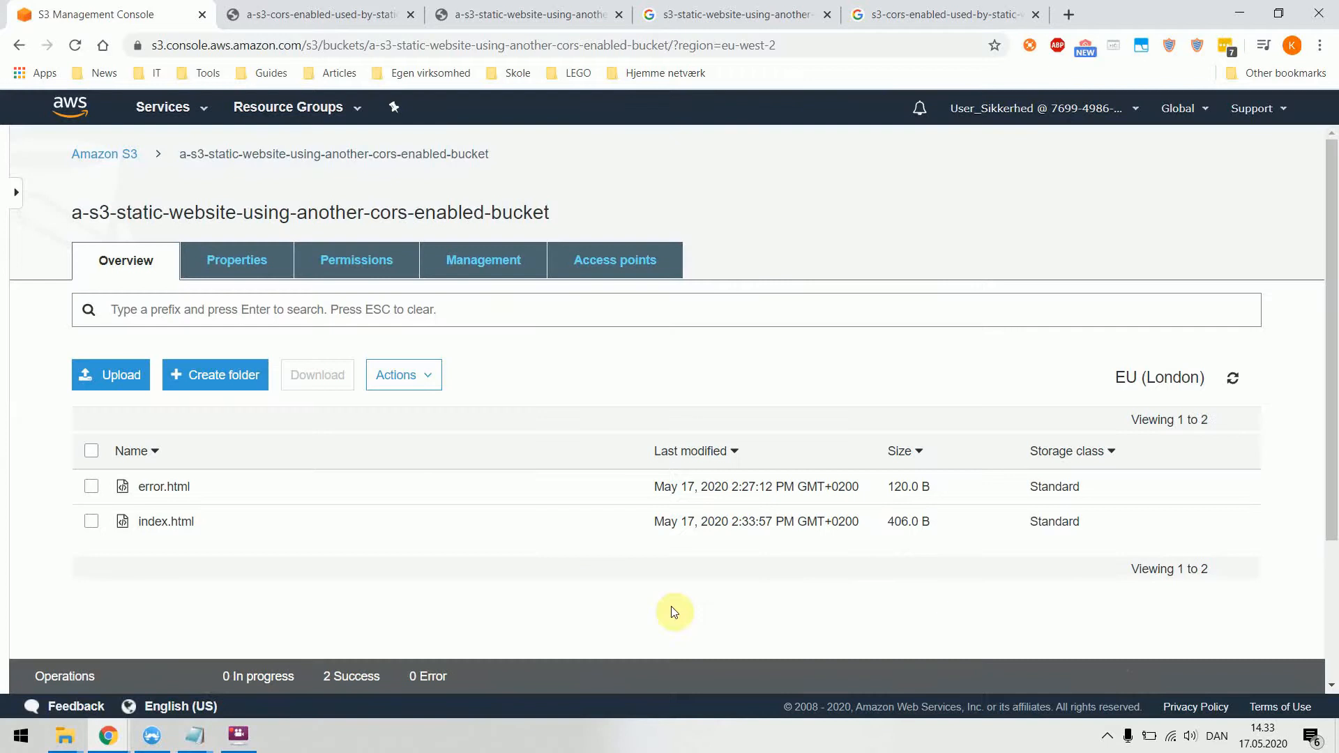
Step: Reload the first bucket's website index page and examine its errors in the browser's developer console
{"action": "left_click", "coordinate": [277, 19]}
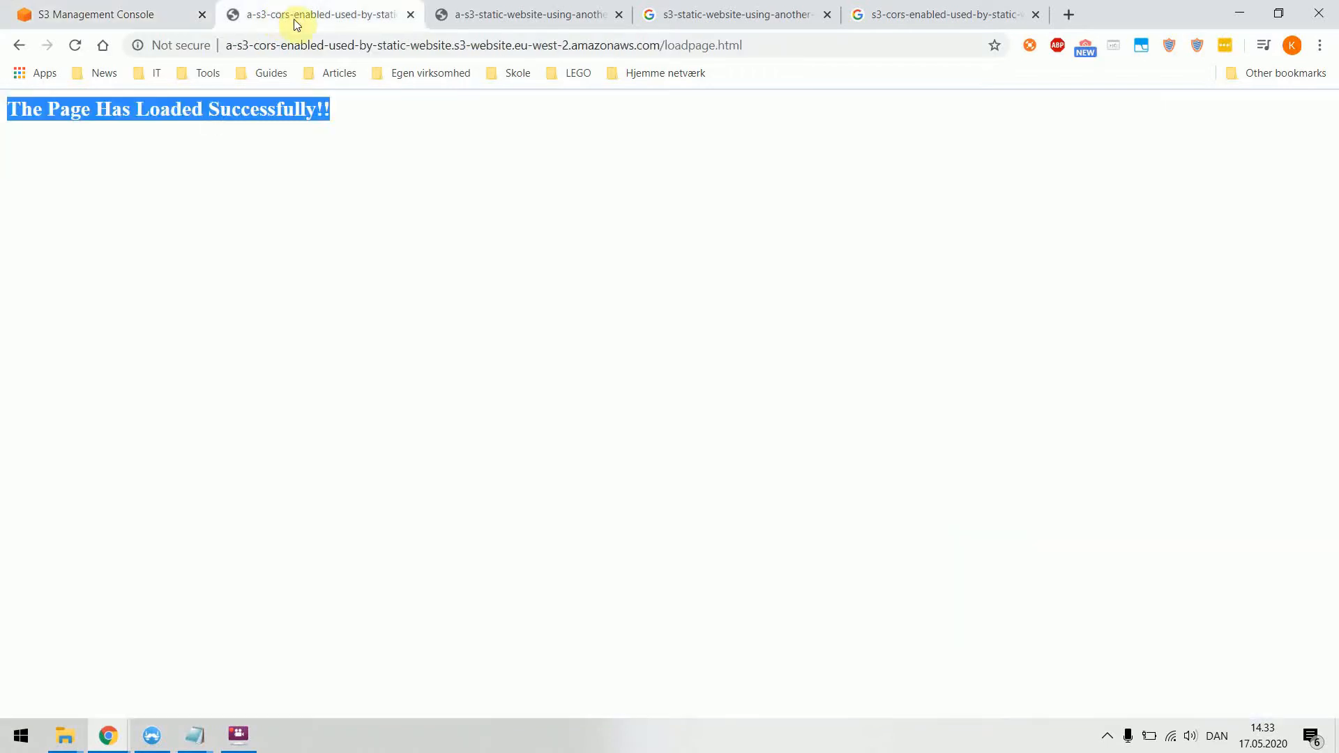
{"action": "left_click", "coordinate": [472, 22]}
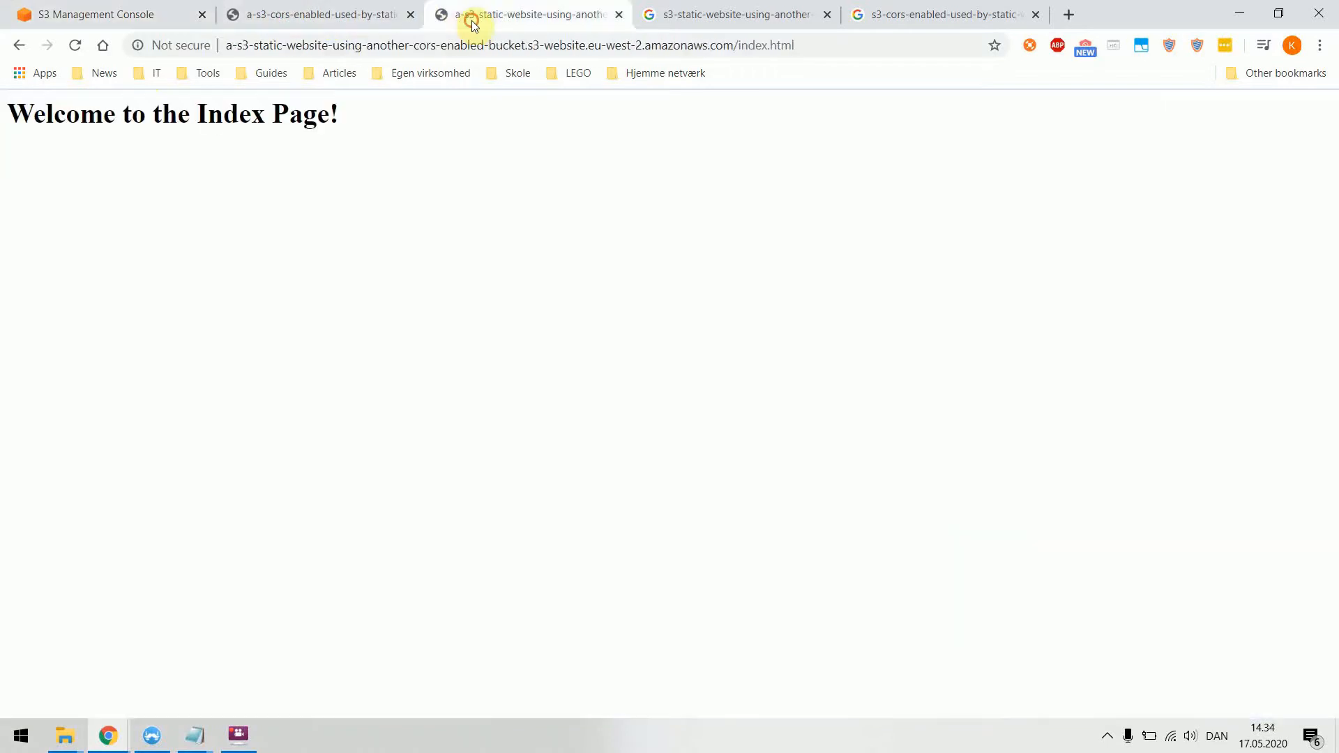
{"action": "left_click", "coordinate": [75, 47]}
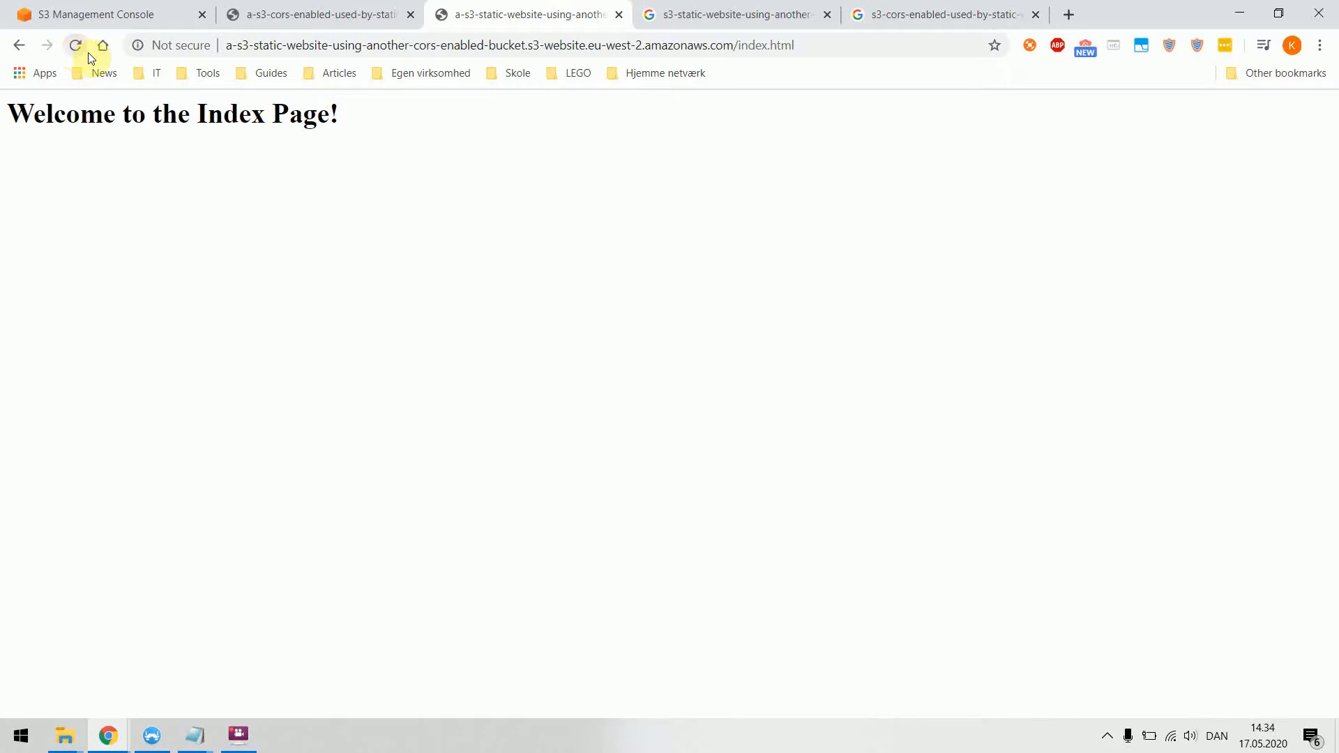
{"action": "right_click", "coordinate": [539, 195]}
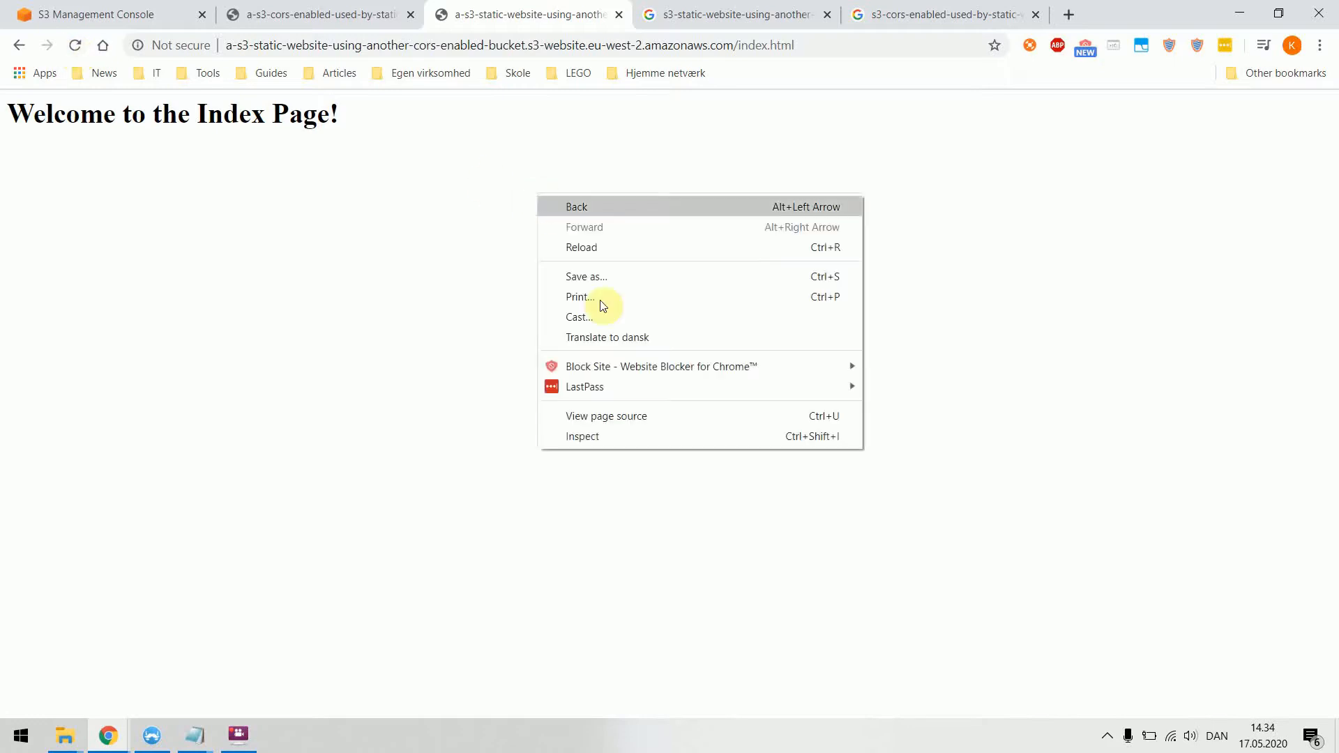
{"action": "left_click", "coordinate": [597, 437]}
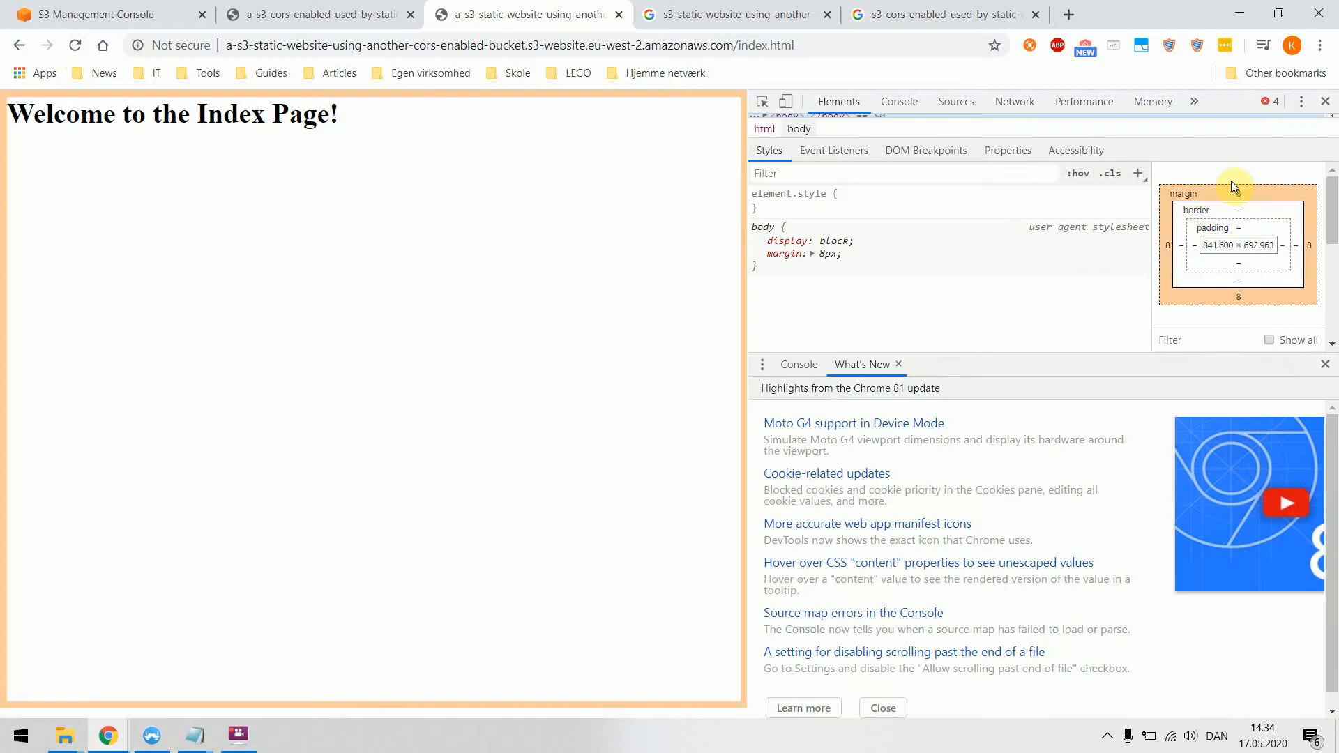
{"action": "left_click", "coordinate": [1266, 108]}
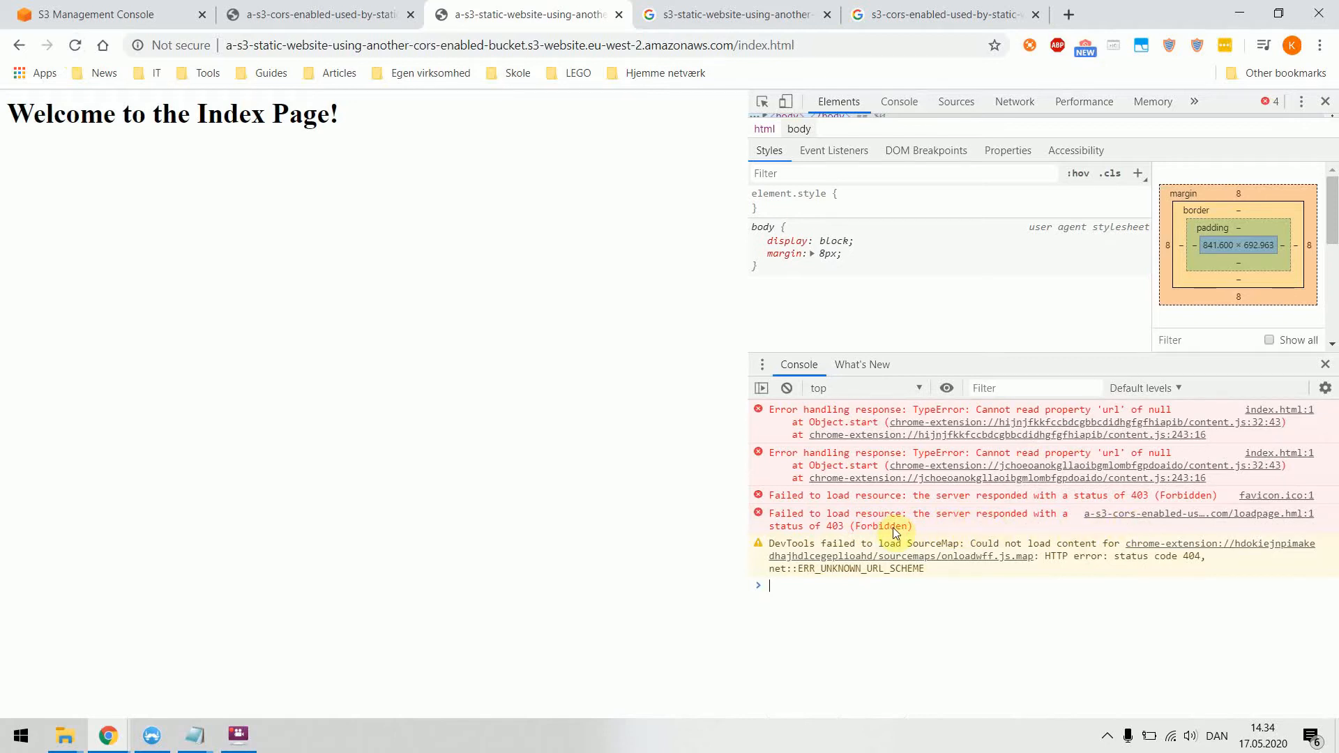
Step: In the S3 console, open the details of loadpage.html in the a-s3-cors-enabled-used-by-static-website bucket
{"action": "left_click", "coordinate": [98, 21]}
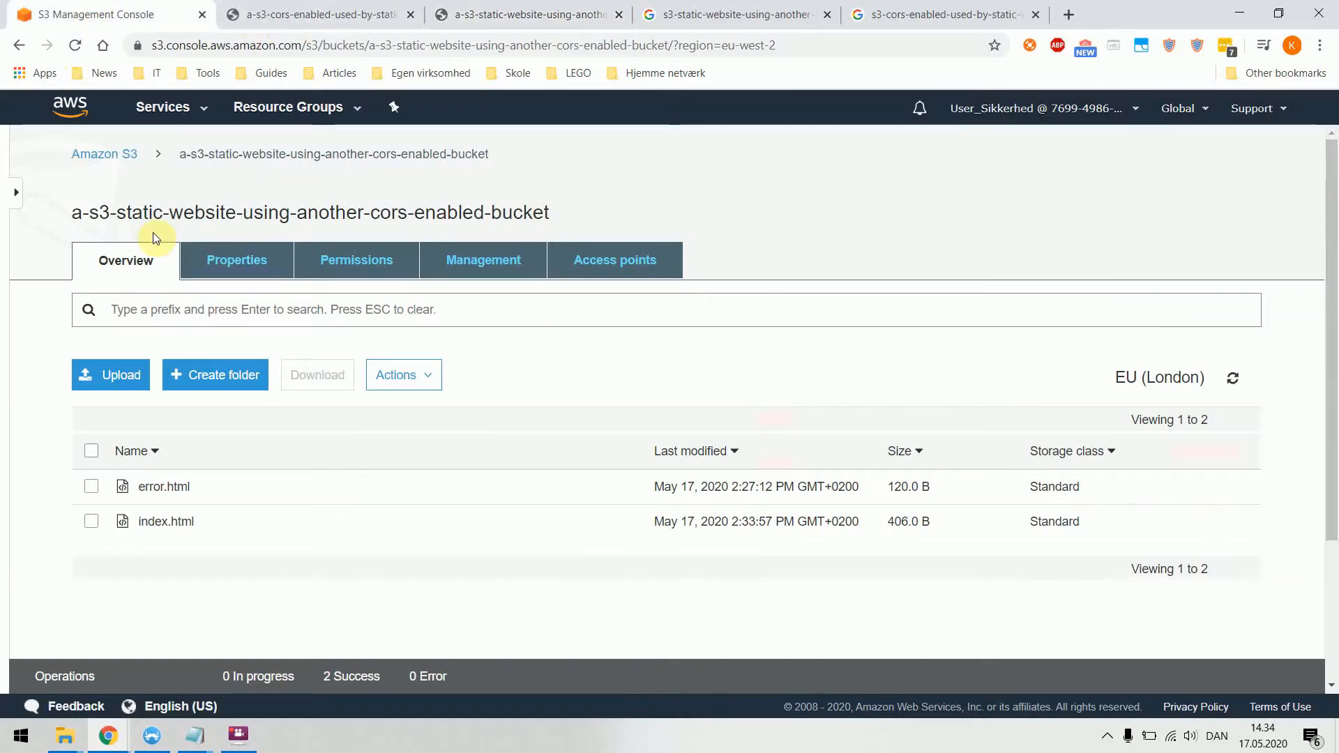
{"action": "left_click", "coordinate": [113, 155]}
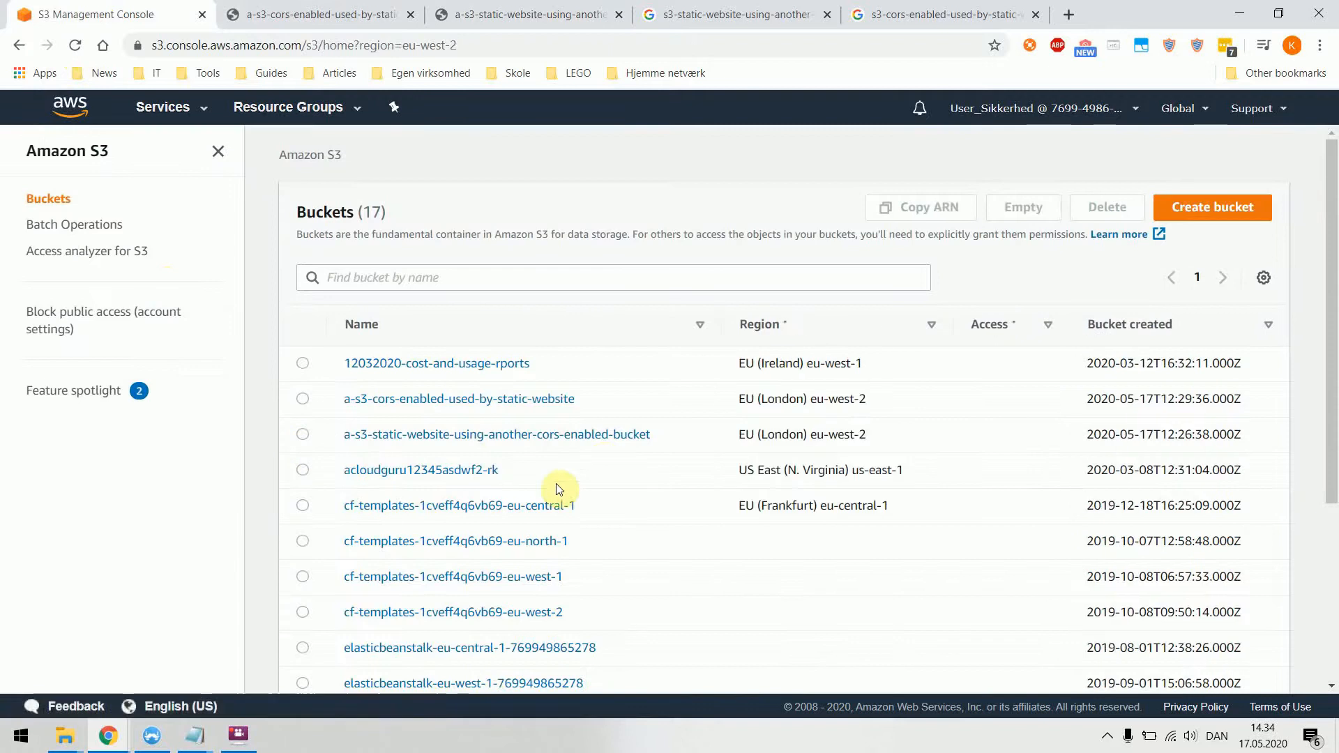
{"action": "left_click", "coordinate": [463, 398]}
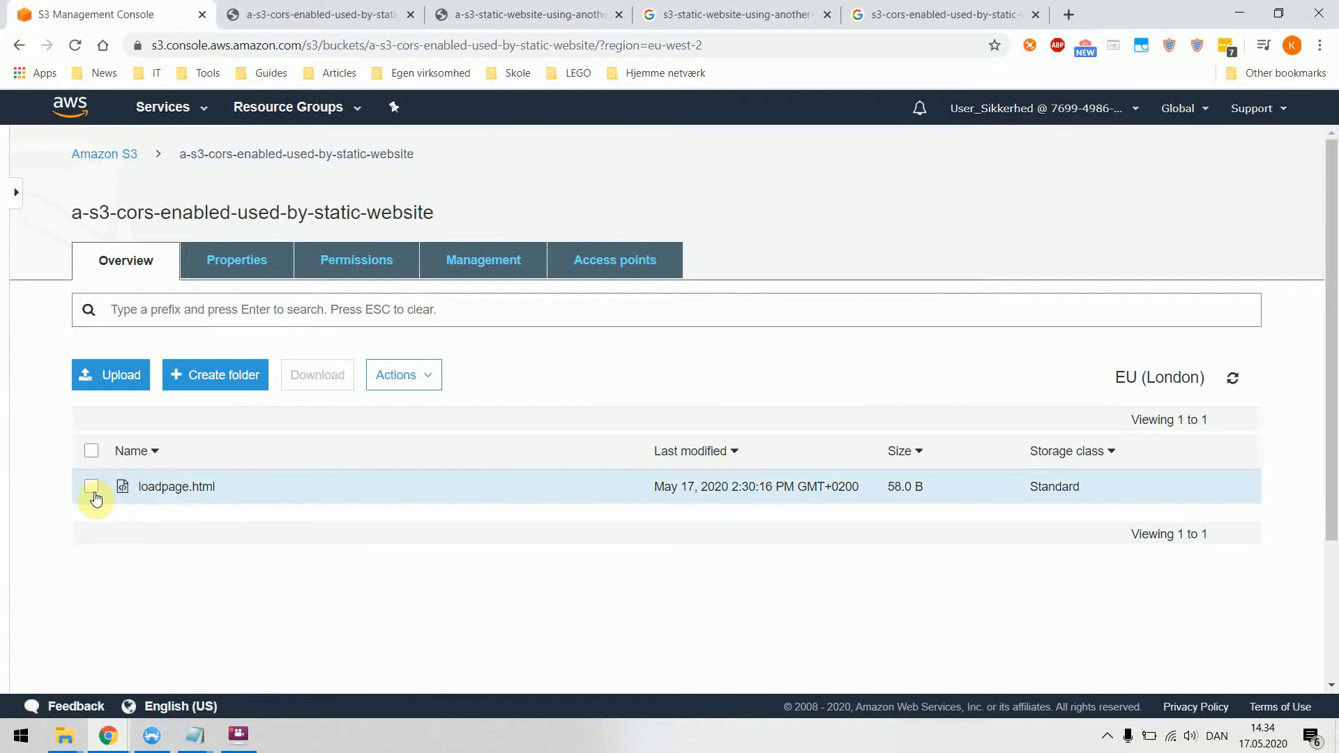
{"action": "left_click", "coordinate": [160, 493]}
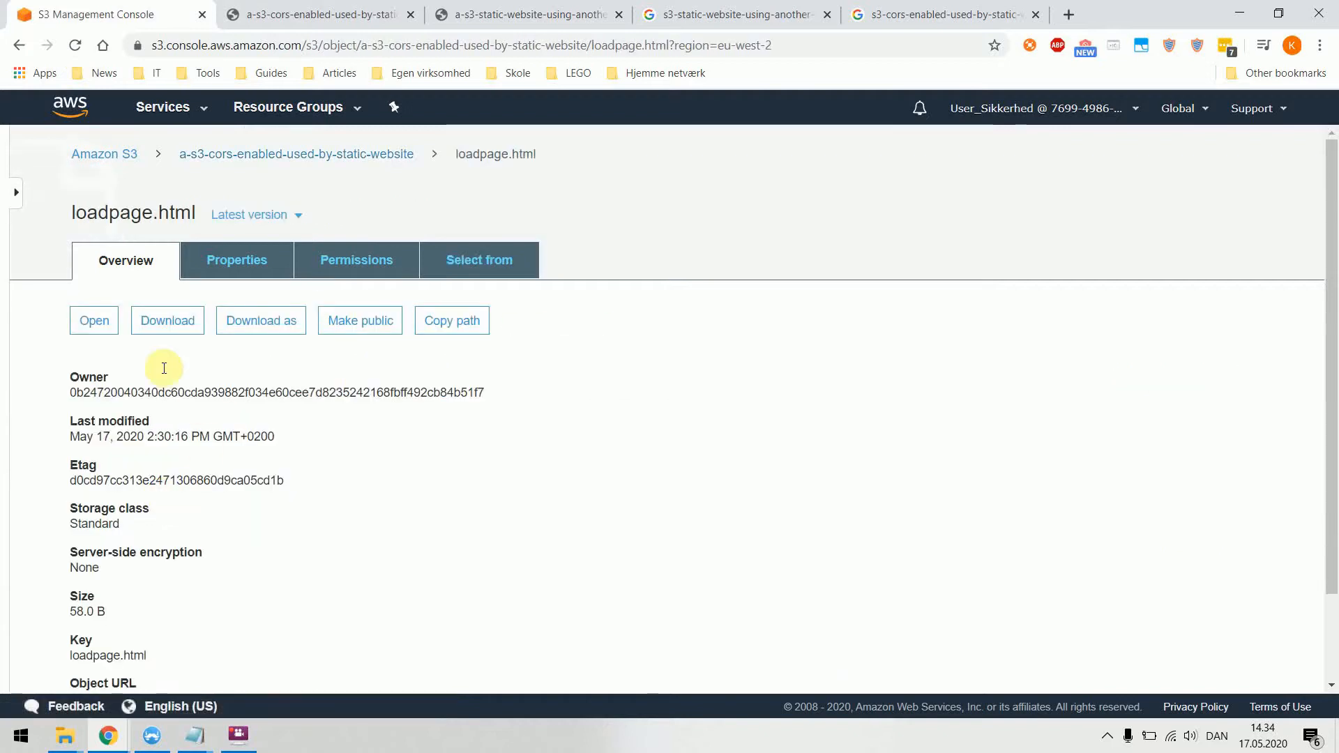
Step: Check the public access permissions of loadpage.html, and return to the list of buckets
{"action": "left_click", "coordinate": [240, 271]}
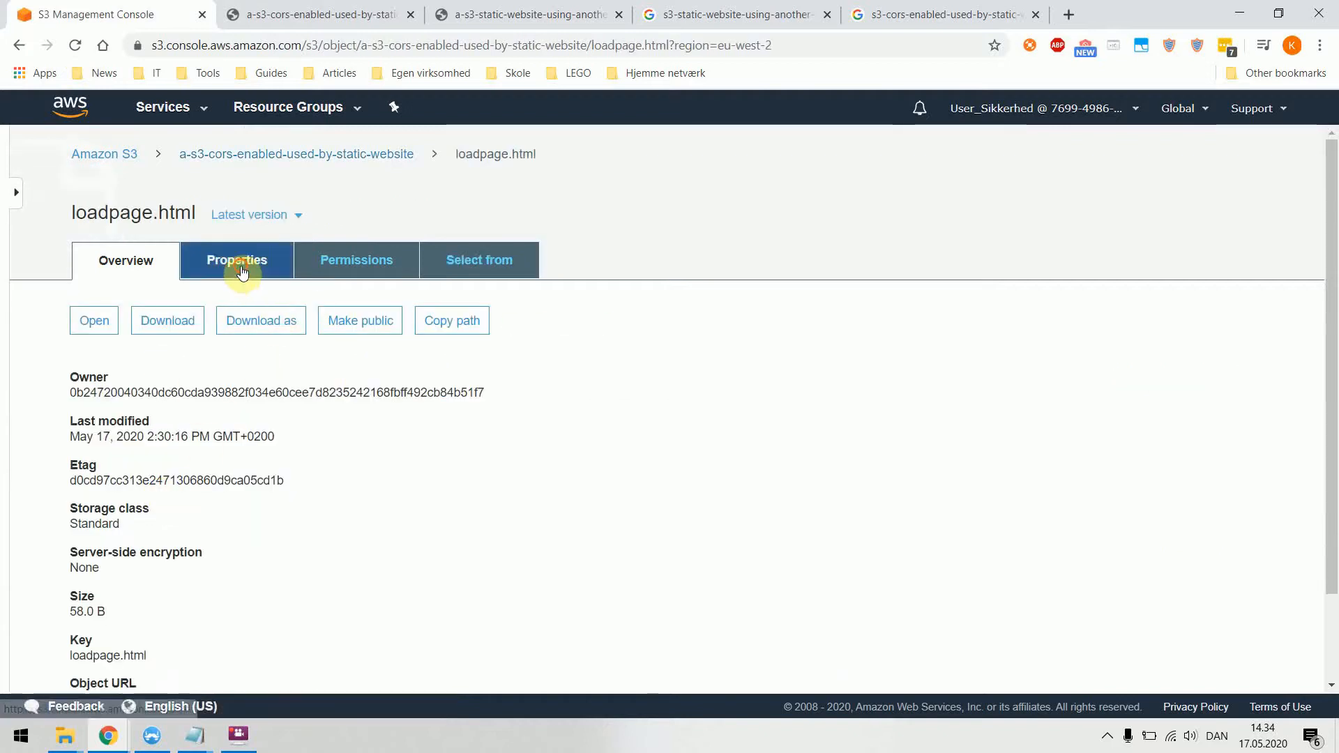
{"action": "left_click", "coordinate": [343, 263]}
{"action": "scroll", "coordinate": [408, 450], "scroll_direction": "down", "scroll_amount": 1}
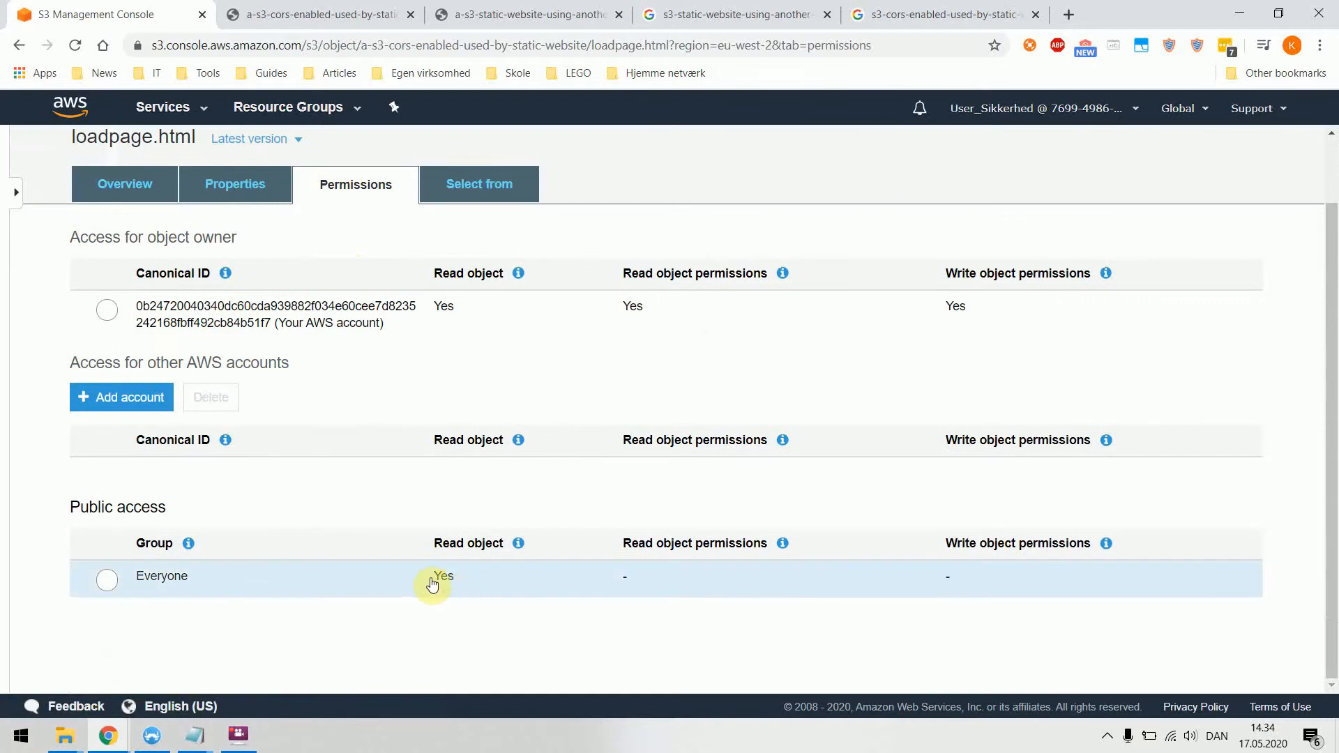
{"action": "scroll", "coordinate": [405, 558], "scroll_direction": "up", "scroll_amount": 1}
{"action": "left_click", "coordinate": [137, 268]}
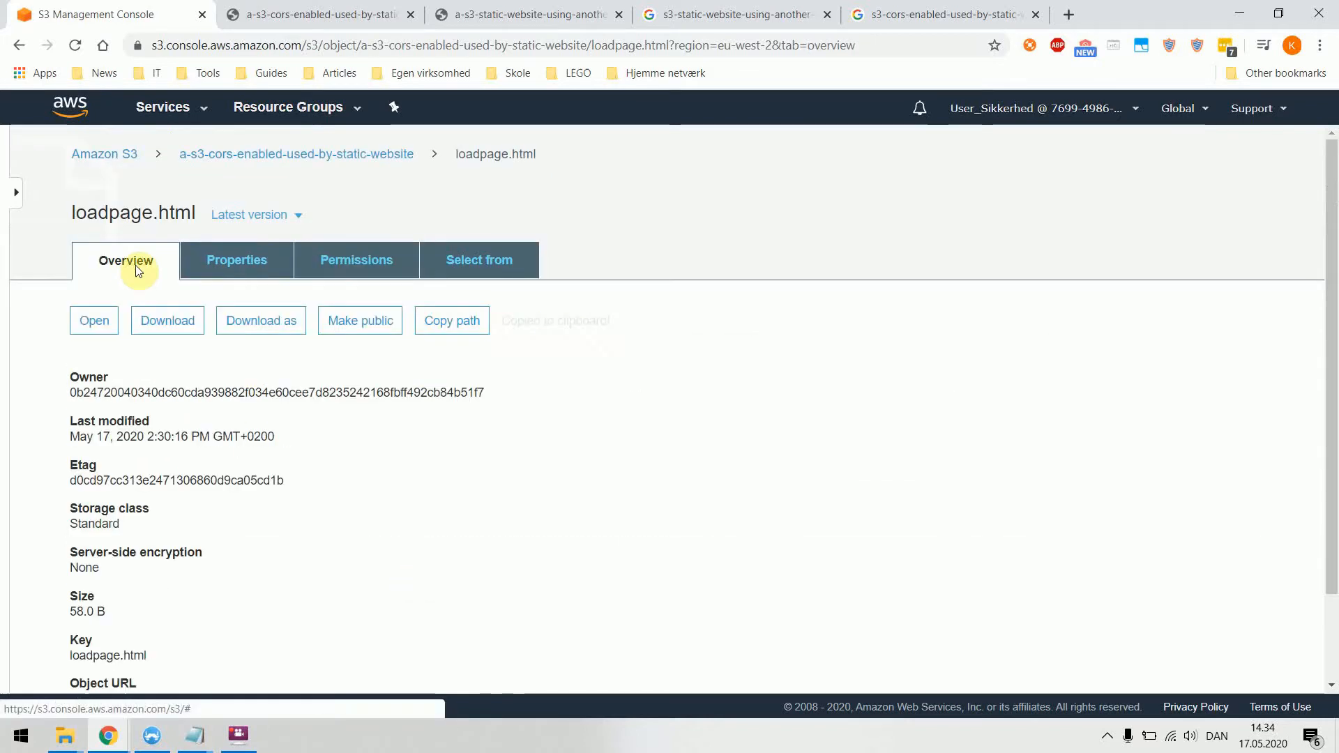
{"action": "left_click", "coordinate": [122, 156]}
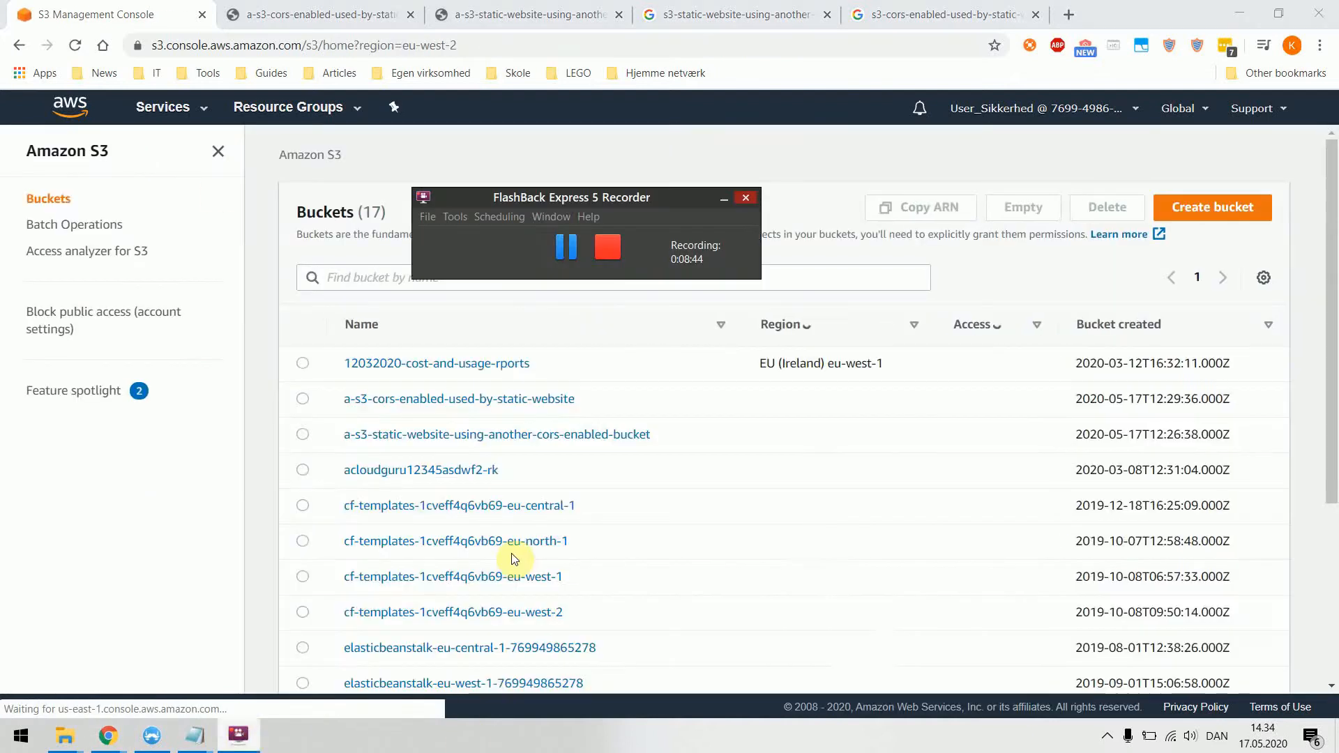
{"action": "left_click", "coordinate": [558, 248]}
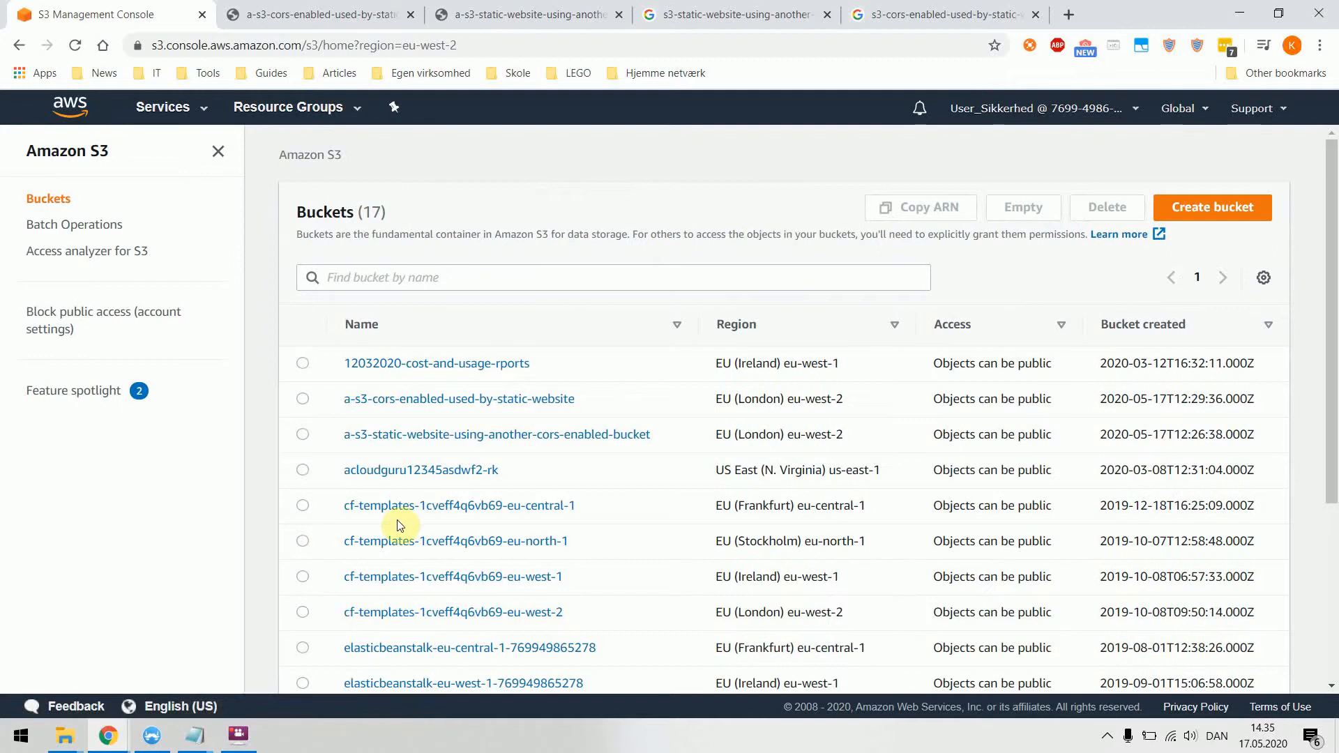
Step: Review the sample_CORS_Configuration and loadpage files in Notepad
{"action": "left_click", "coordinate": [197, 739]}
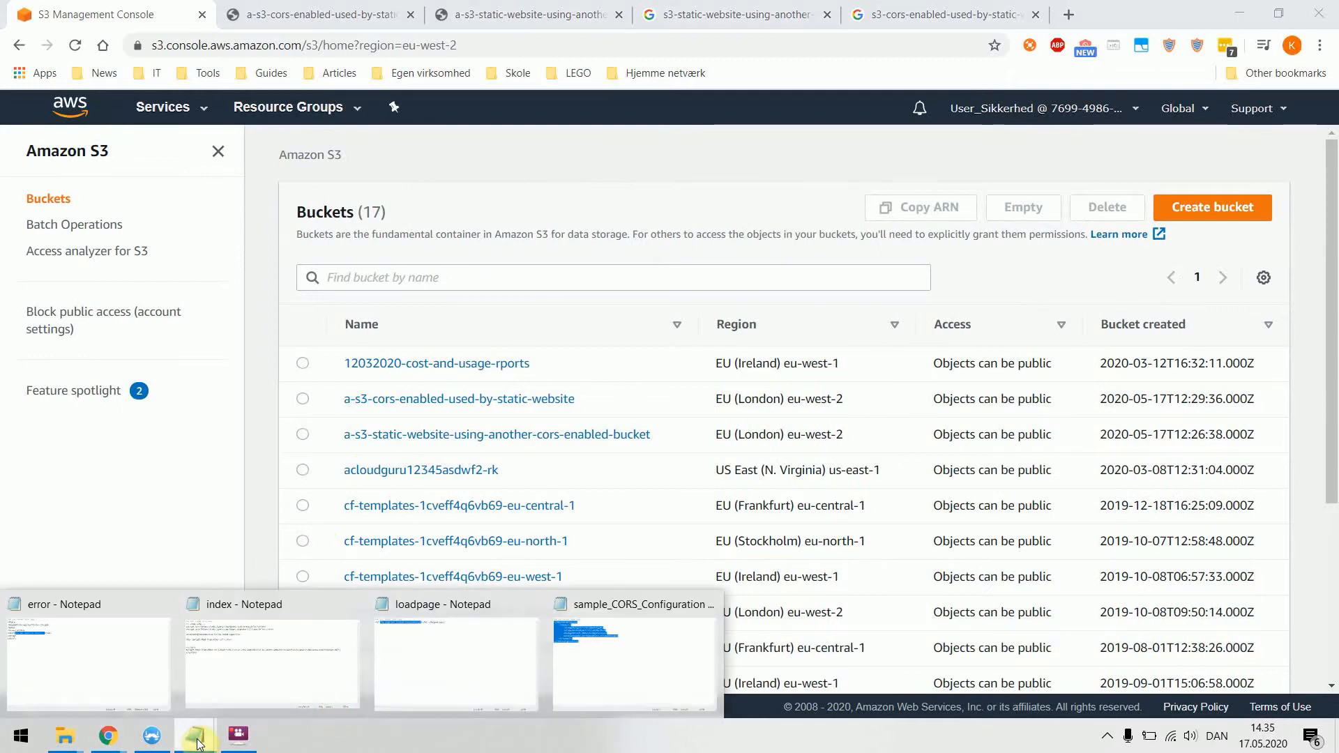
{"action": "left_click", "coordinate": [621, 673]}
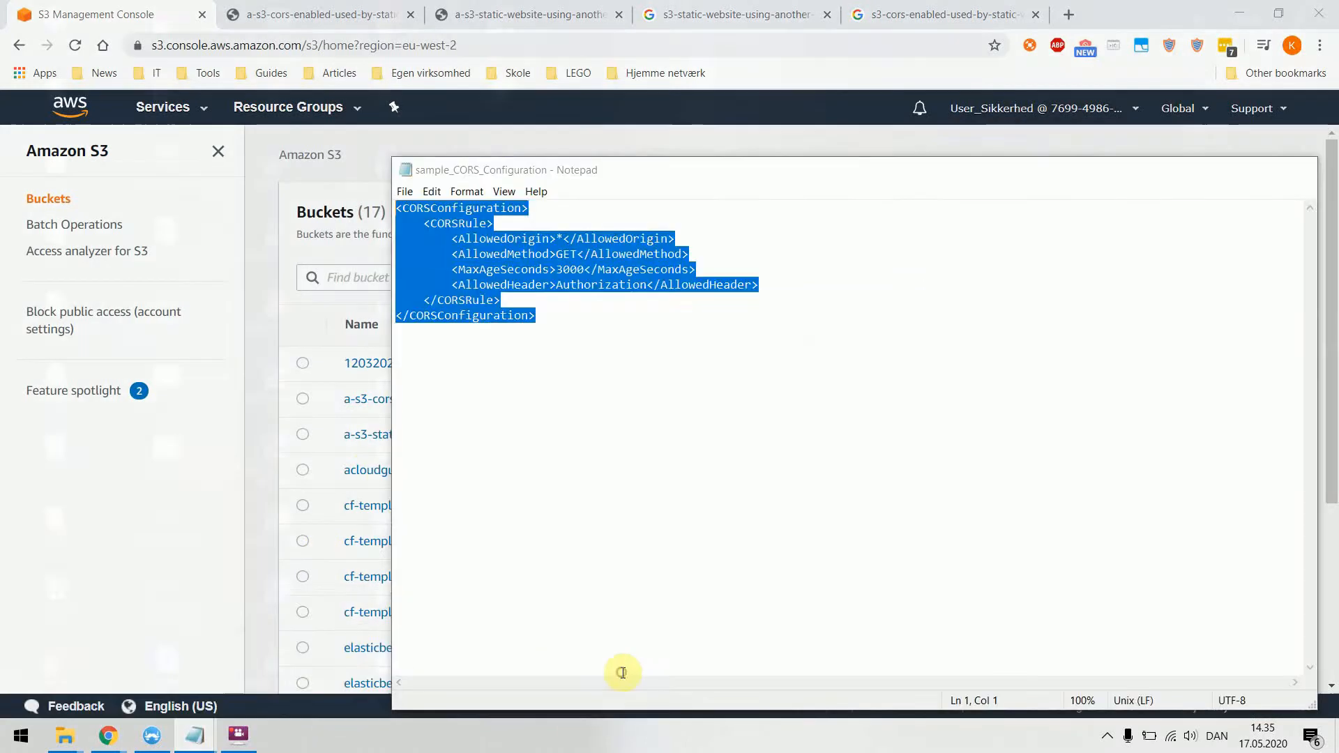
{"action": "left_click", "coordinate": [689, 512]}
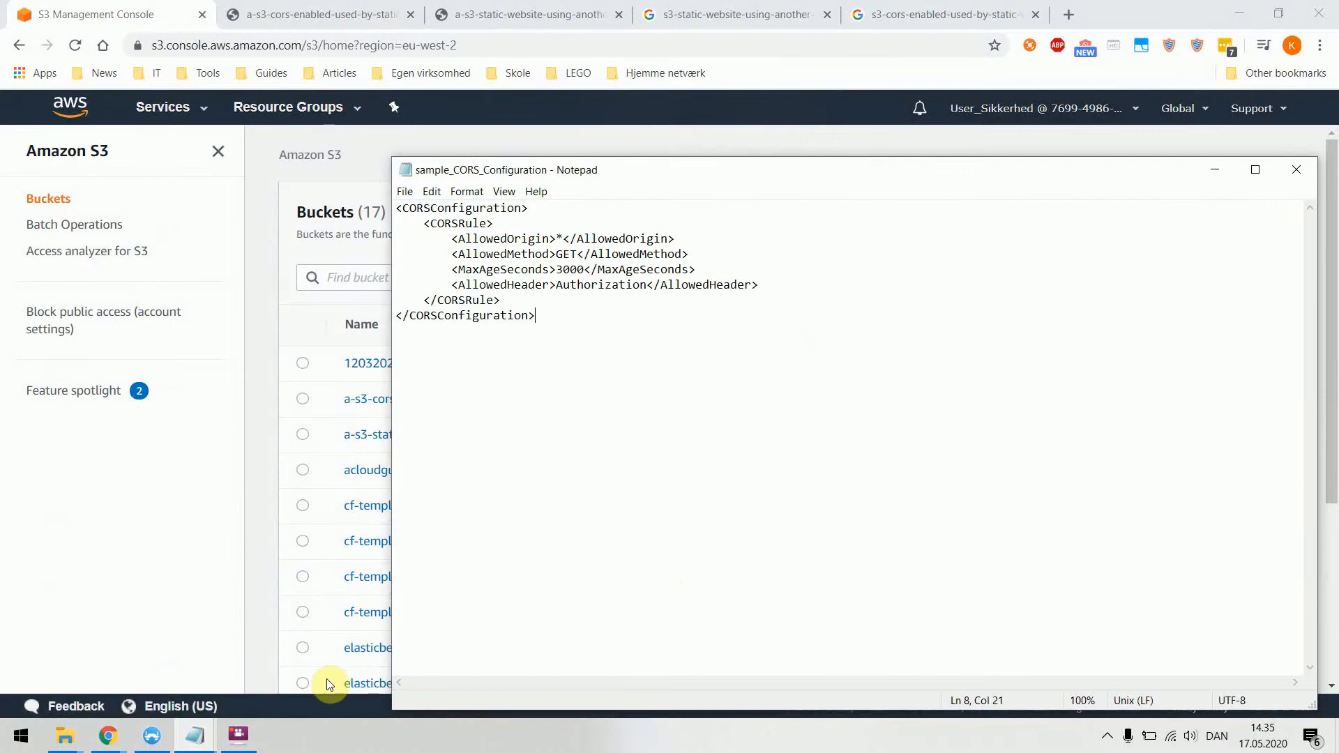
{"action": "left_click", "coordinate": [195, 736]}
{"action": "left_click", "coordinate": [420, 651]}
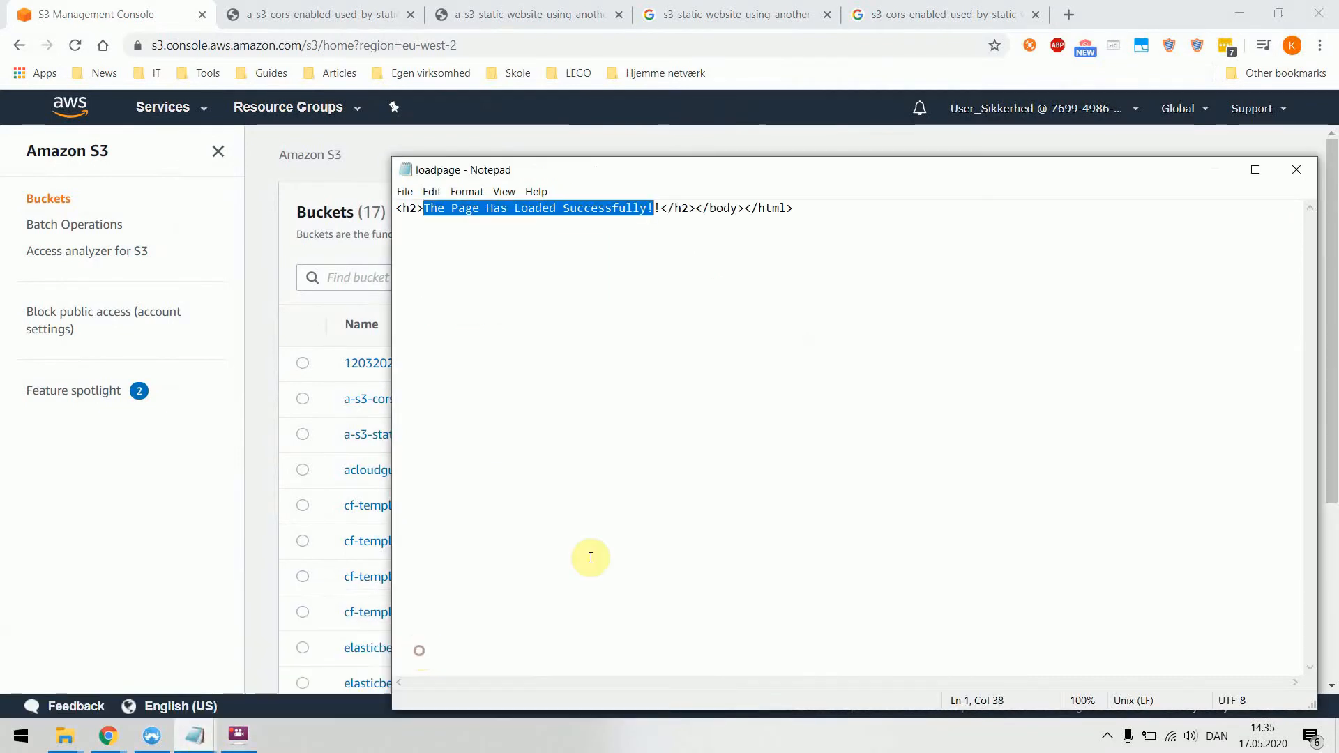
{"action": "left_click", "coordinate": [707, 439]}
Step: In the index file in Notepad, correct the load path's file name to loadpage.html
{"action": "left_click", "coordinate": [207, 741]}
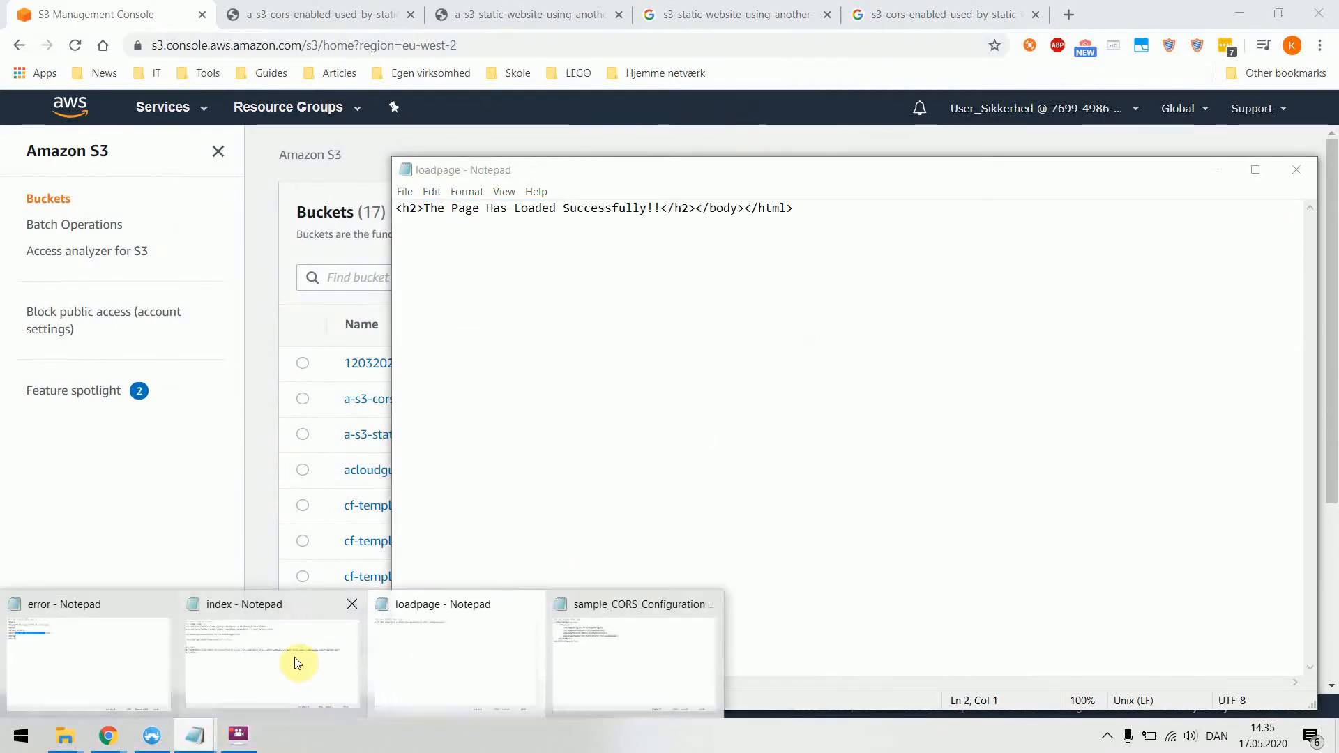
{"action": "left_click", "coordinate": [293, 659]}
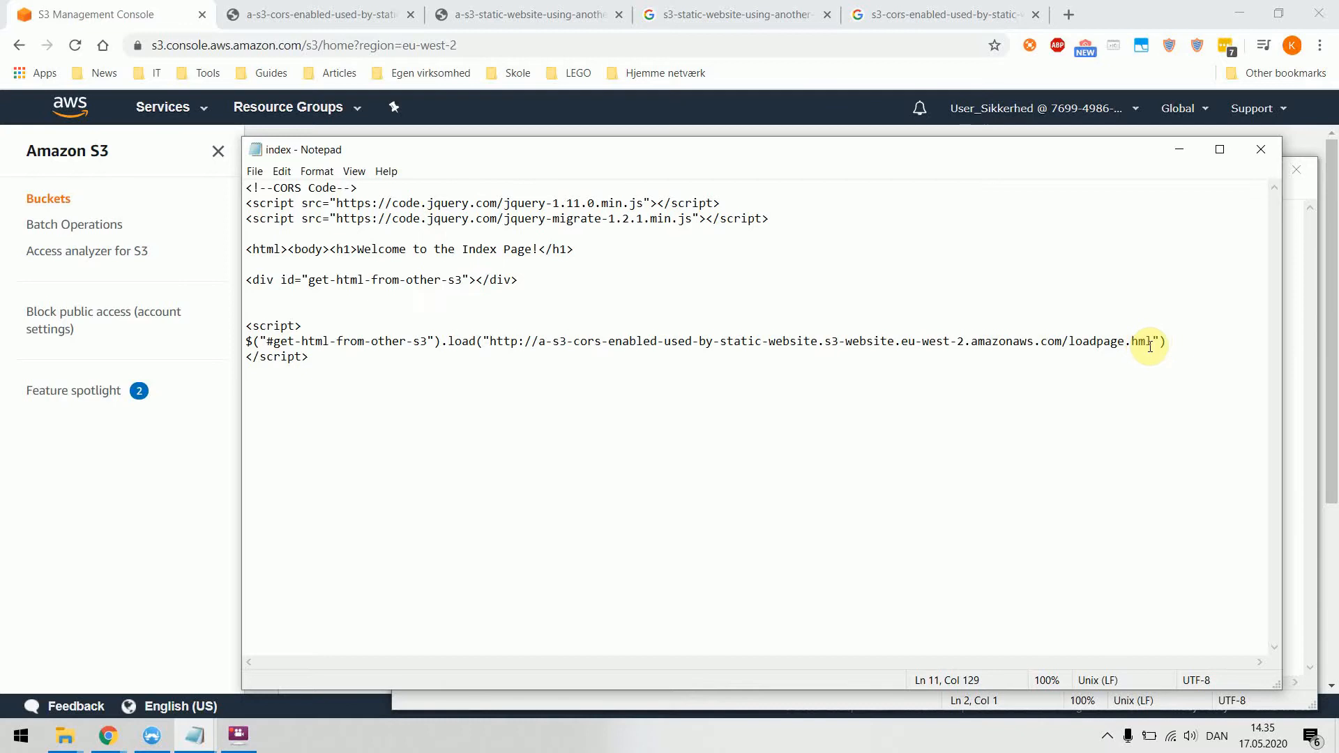
{"action": "type", "text": "t"}
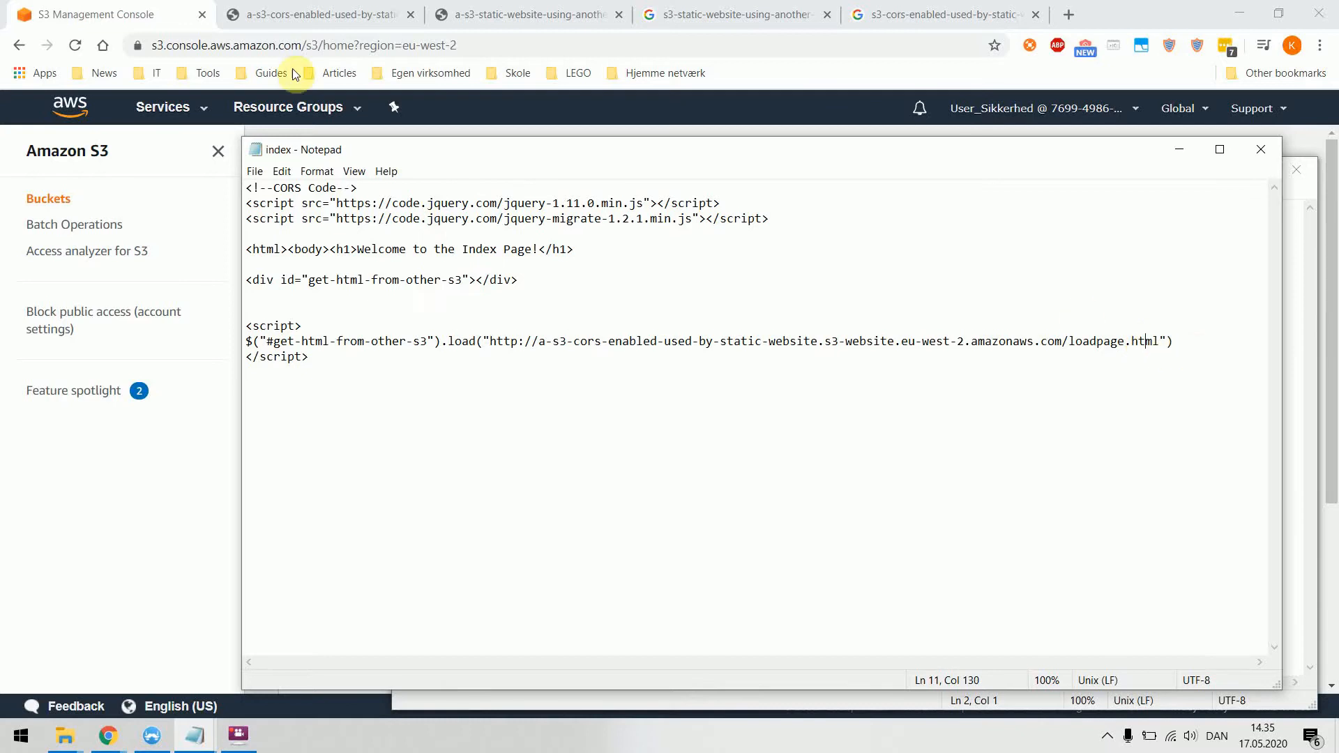
Step: In the S3 console, delete index.html from the a-s3-static-website-using-another-cors-enabled-bucket bucket
{"action": "left_click", "coordinate": [164, 556]}
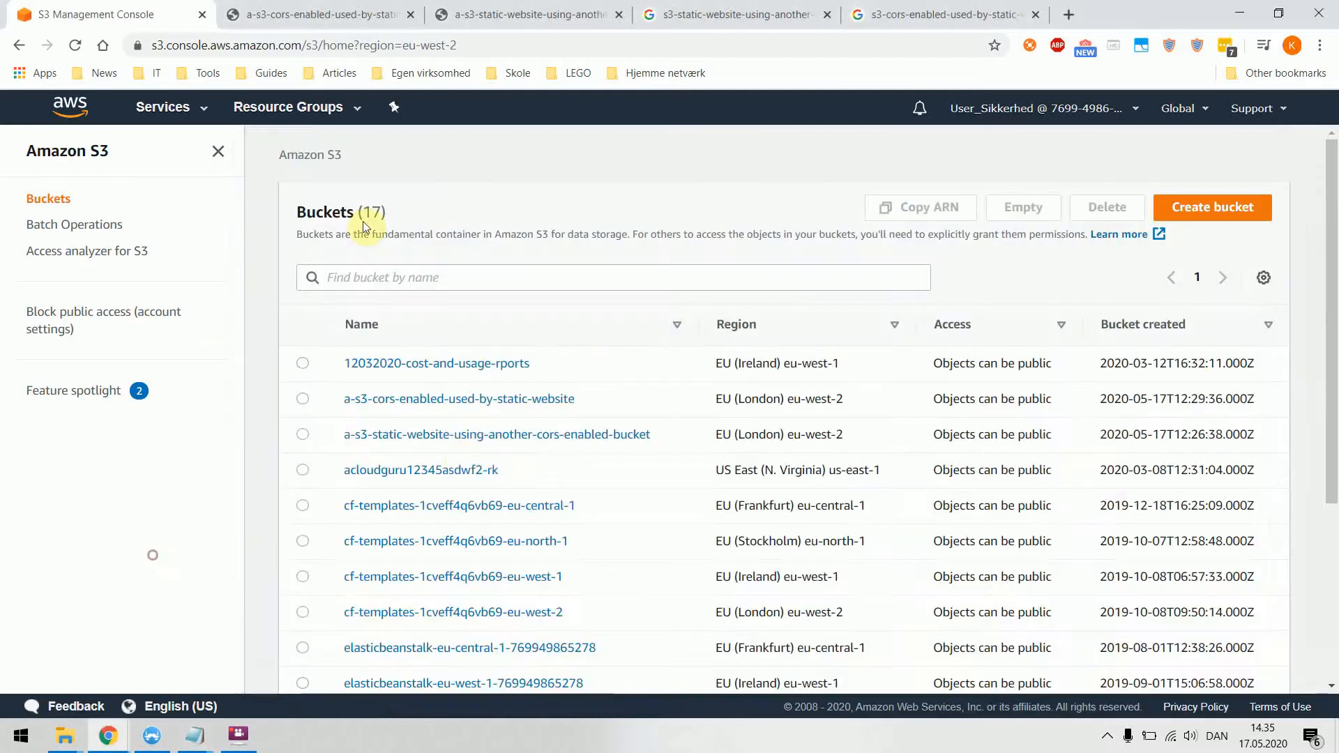
{"action": "left_click", "coordinate": [528, 441]}
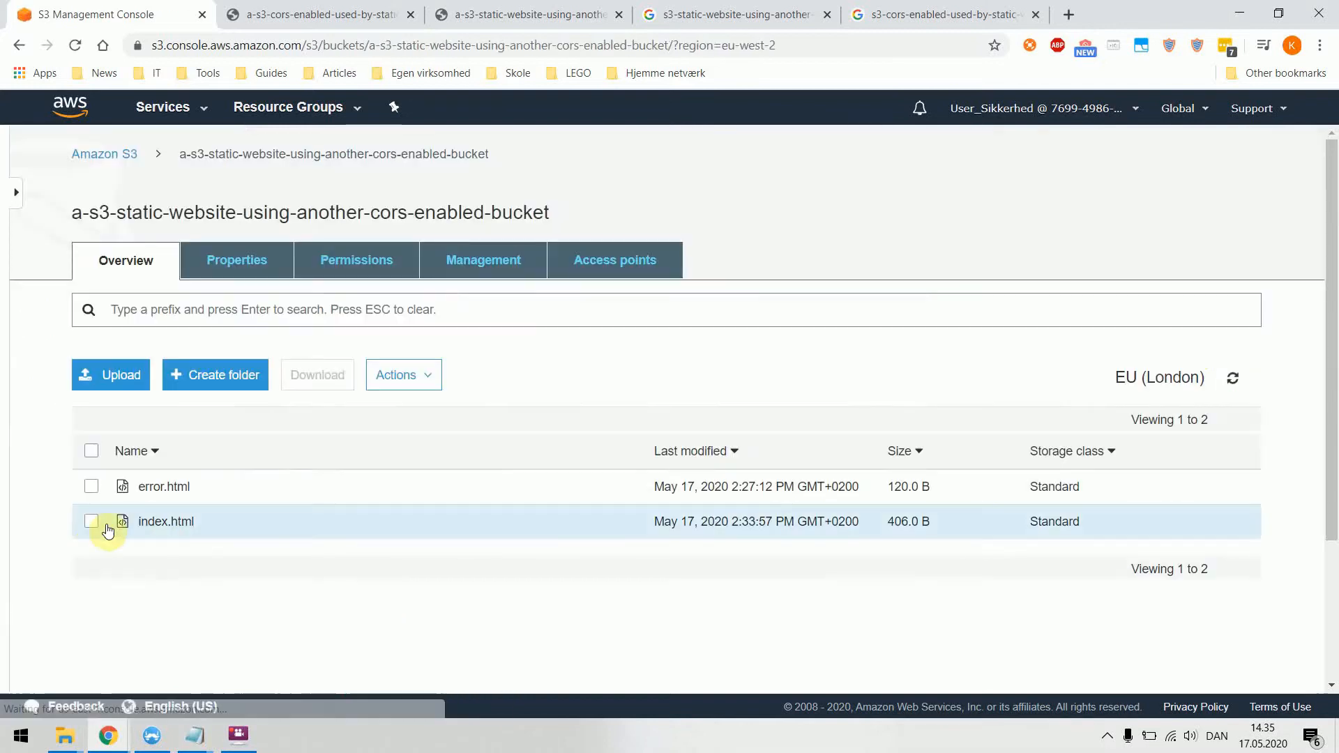
{"action": "left_click", "coordinate": [93, 523]}
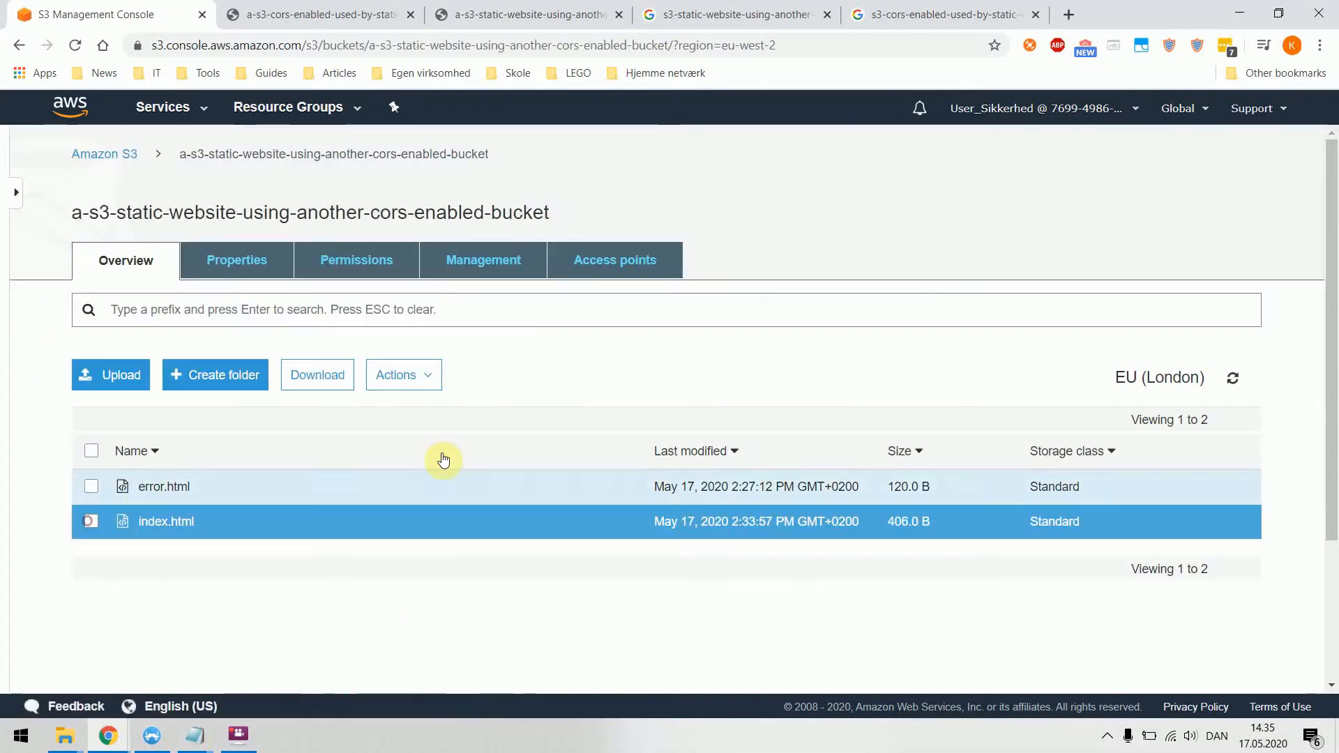
{"action": "left_click", "coordinate": [402, 395]}
{"action": "scroll", "coordinate": [463, 637], "scroll_direction": "down", "scroll_amount": 2}
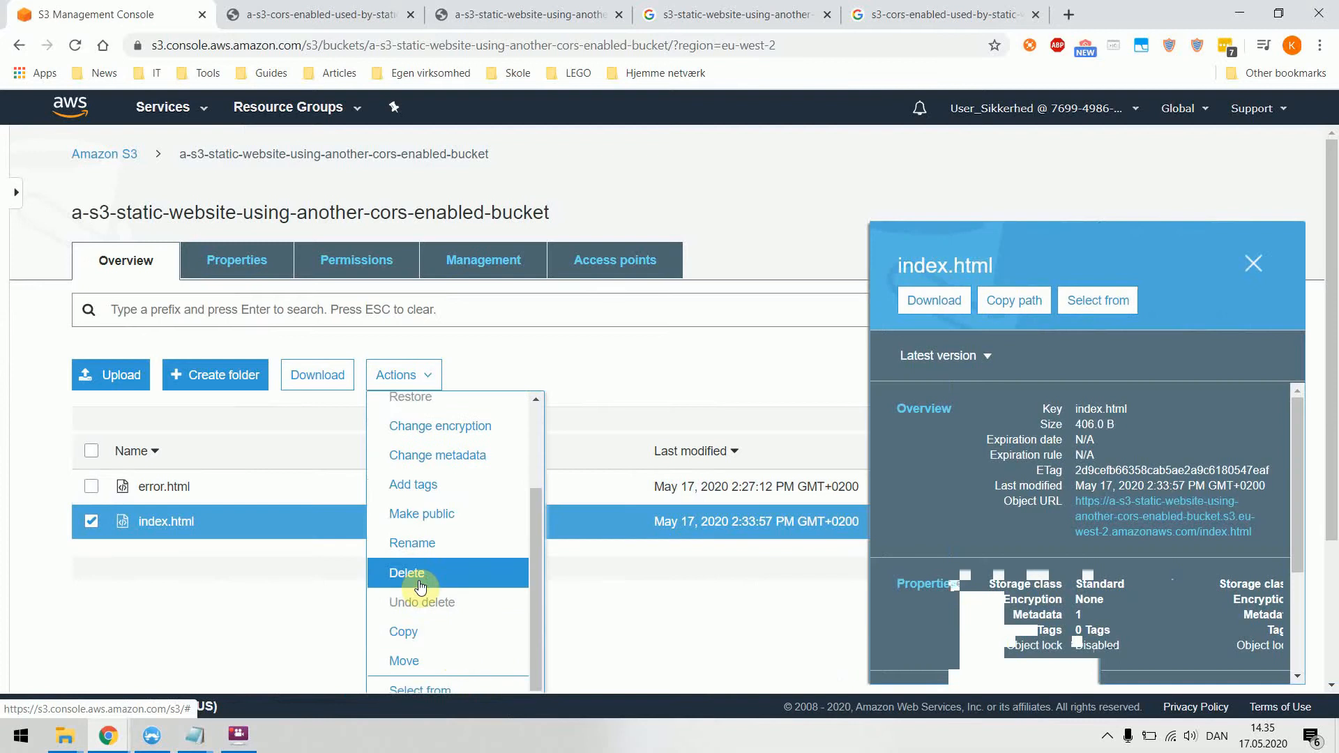
{"action": "left_click", "coordinate": [420, 586]}
{"action": "left_click", "coordinate": [951, 649]}
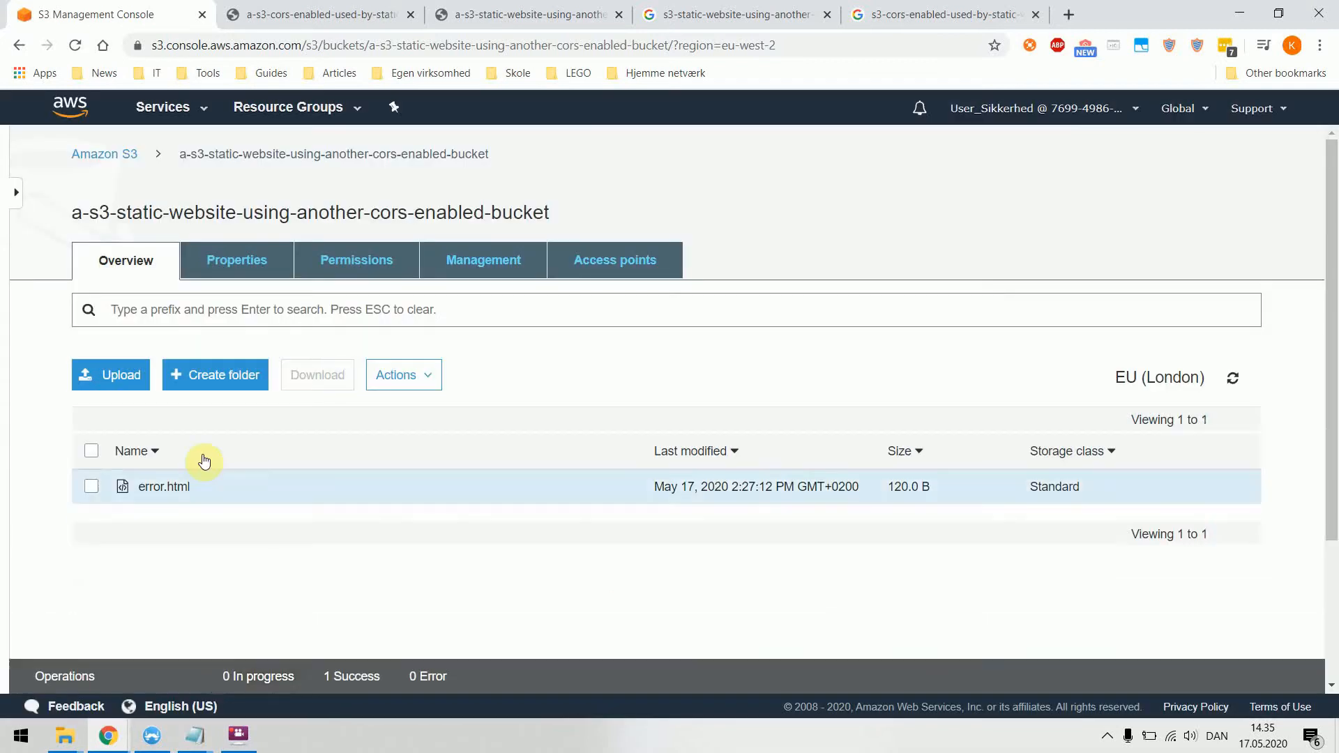
Step: Upload the corrected index file from the Website_files folder to the bucket, granting public read access to the object
{"action": "left_click", "coordinate": [115, 380]}
{"action": "left_click", "coordinate": [632, 544]}
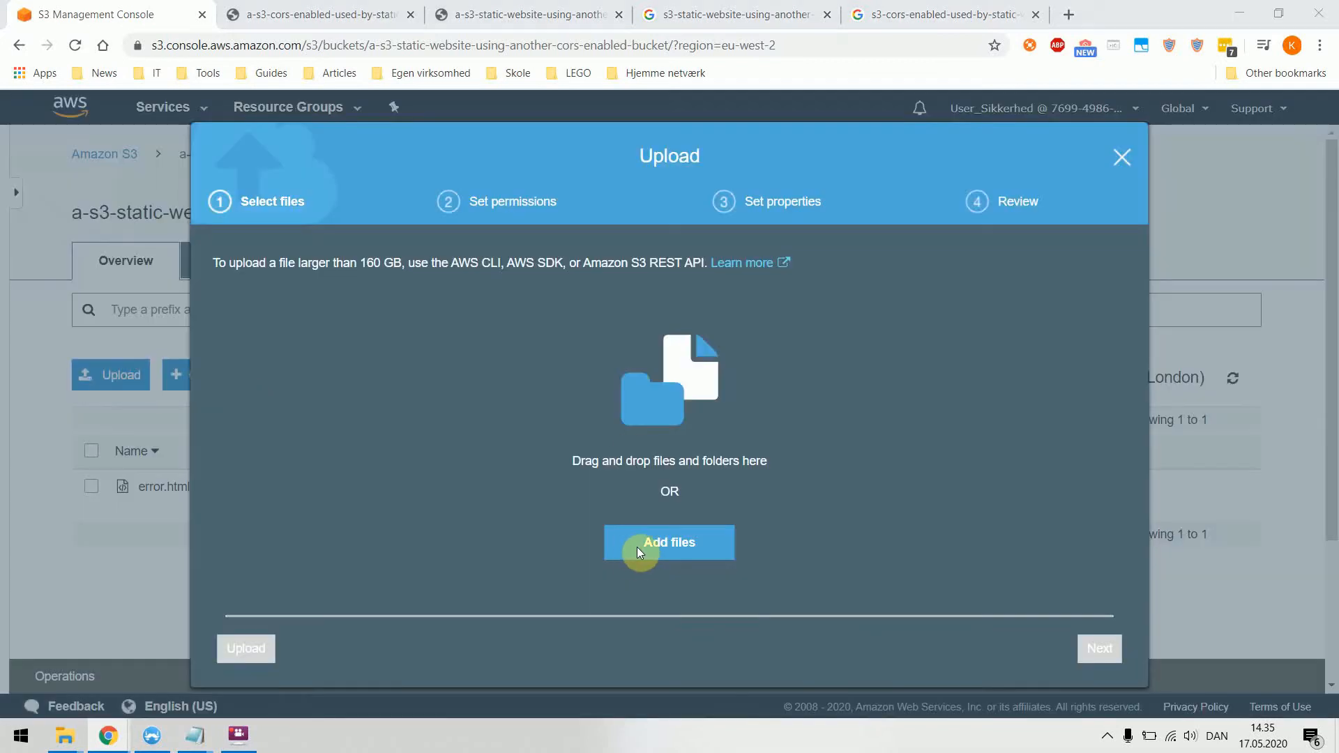
{"action": "left_click", "coordinate": [409, 143]}
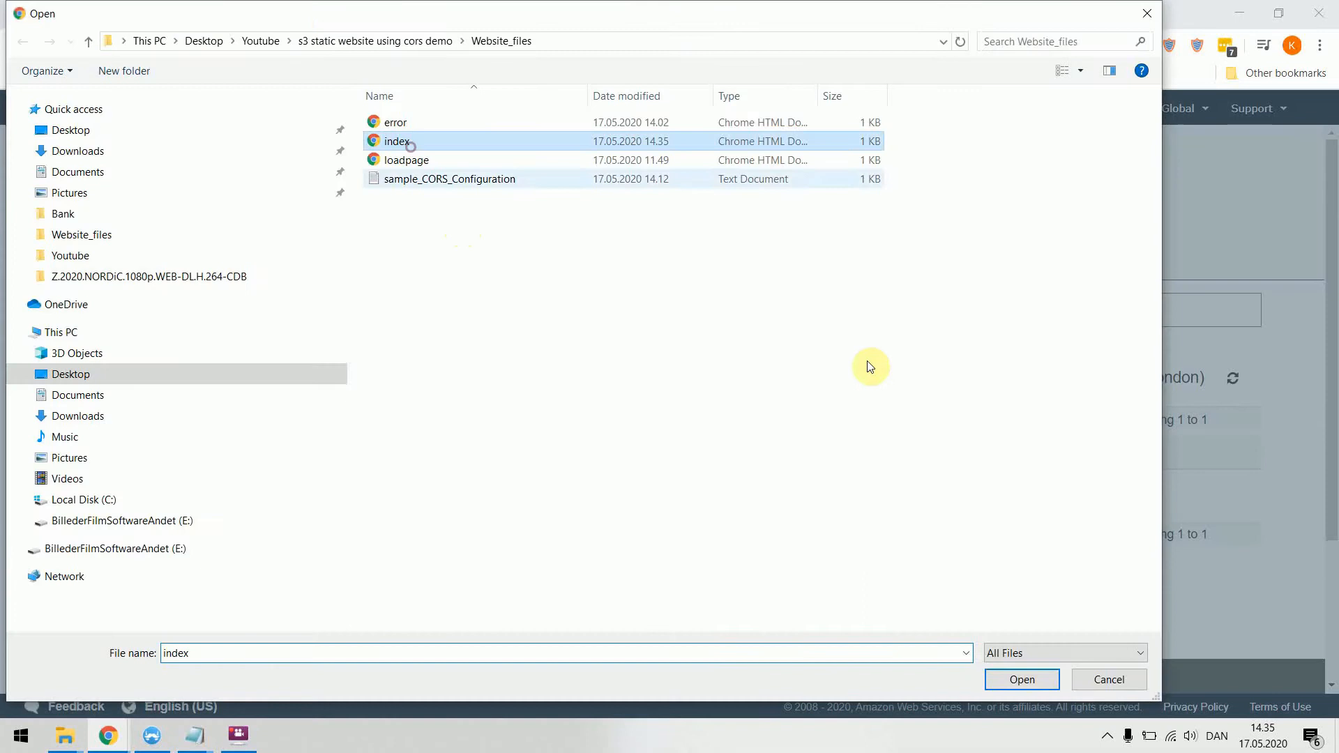
{"action": "left_click", "coordinate": [1021, 679]}
{"action": "left_click", "coordinate": [1109, 654]}
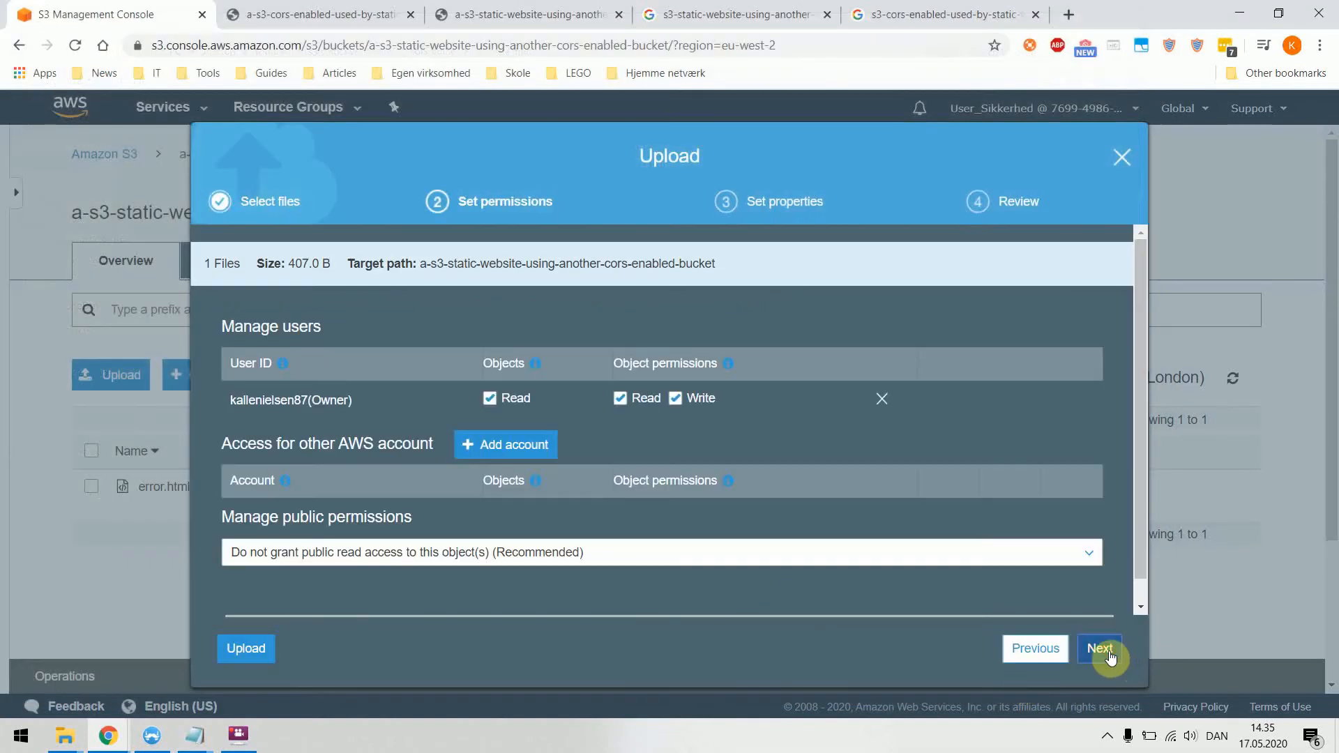
{"action": "left_click", "coordinate": [680, 554]}
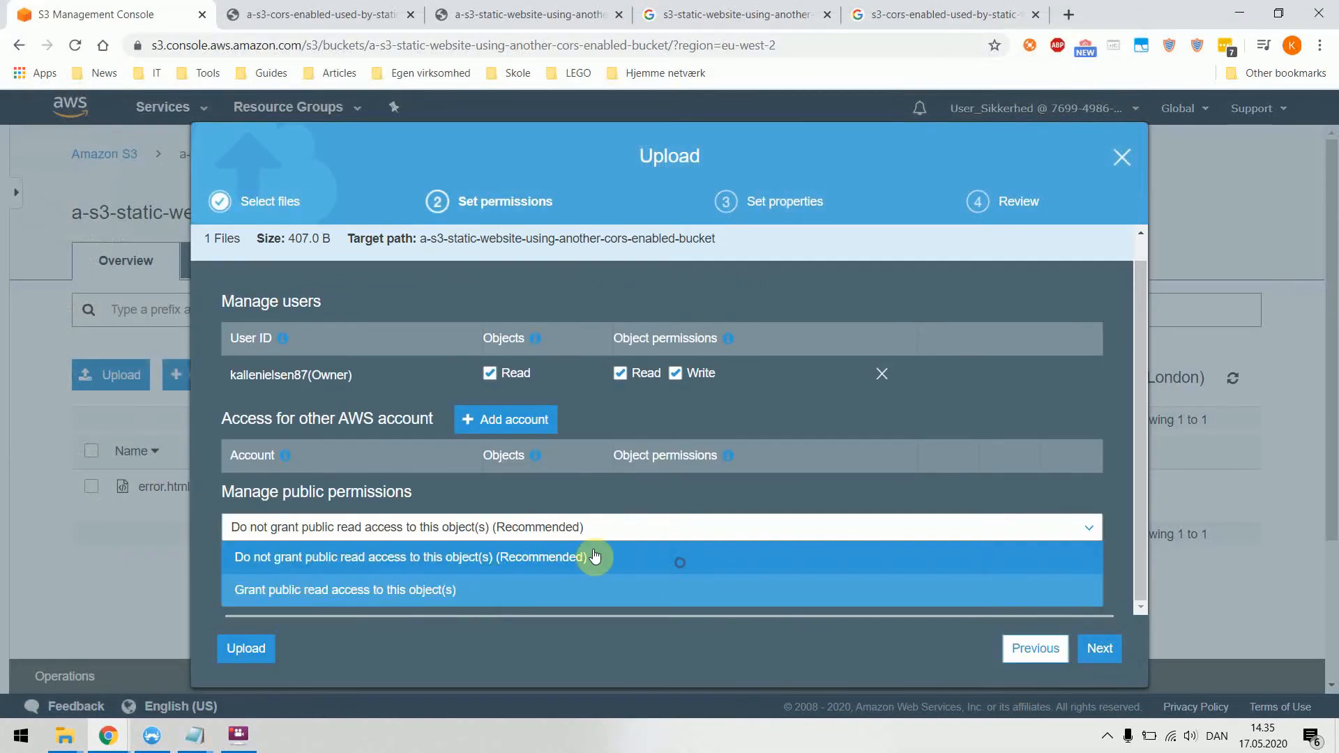
{"action": "left_click", "coordinate": [329, 588]}
{"action": "left_click", "coordinate": [1110, 654]}
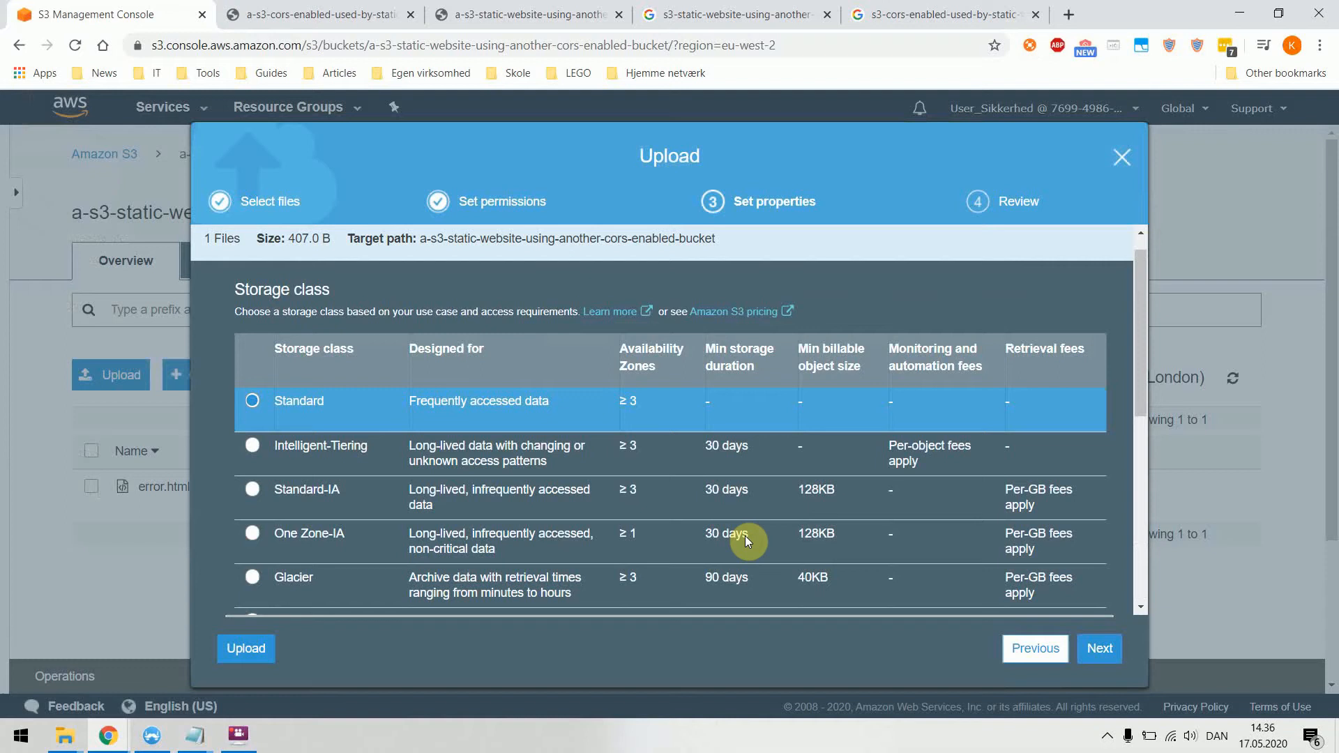
{"action": "left_click", "coordinate": [1102, 647]}
{"action": "left_click", "coordinate": [1109, 649]}
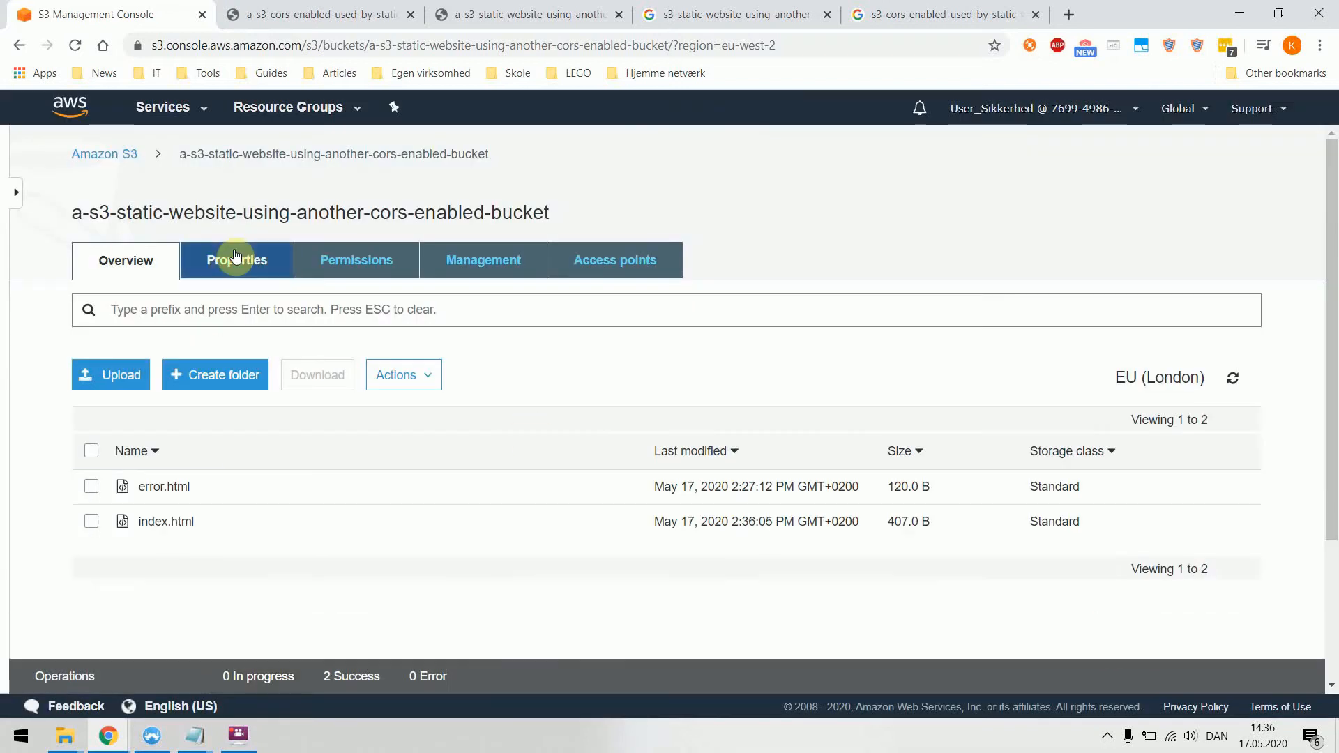
Step: Reload the static website's index.html page to check the loaded content, and close the developer tools
{"action": "left_click", "coordinate": [355, 15]}
{"action": "left_click", "coordinate": [480, 24]}
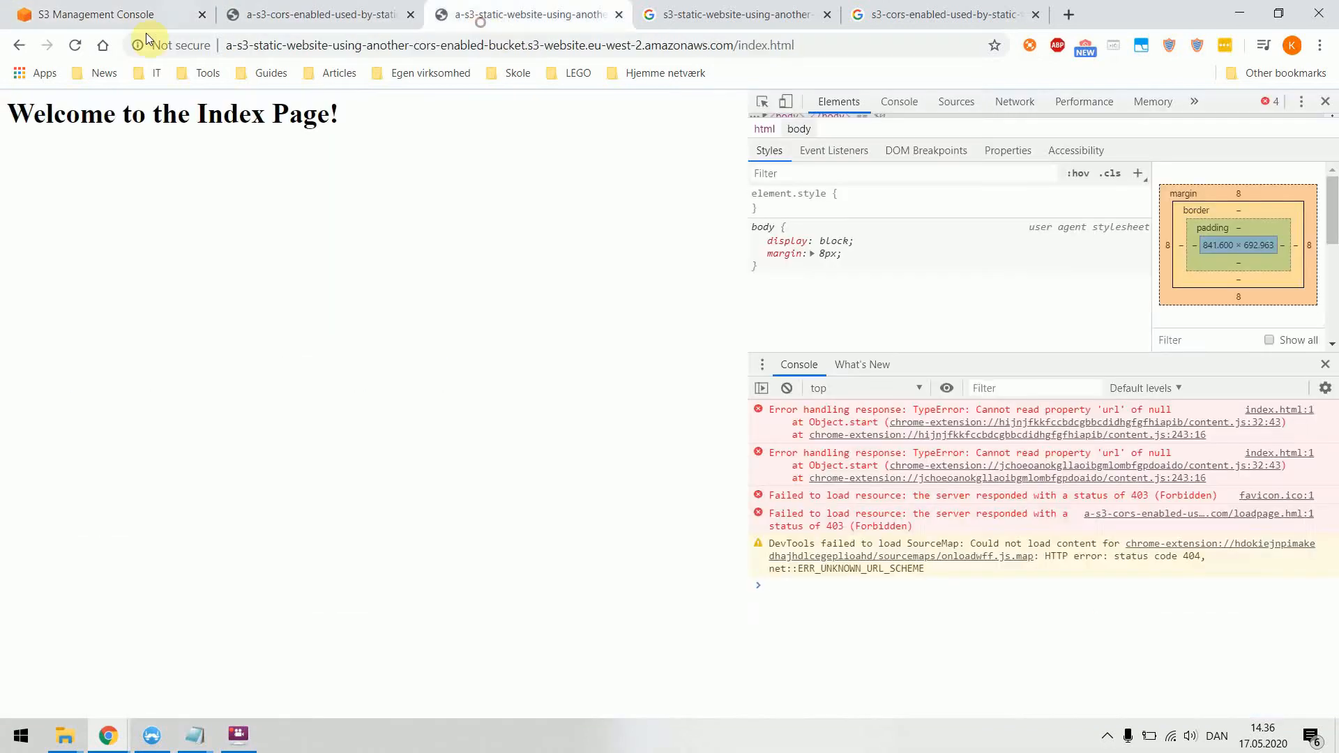
{"action": "left_click", "coordinate": [78, 47]}
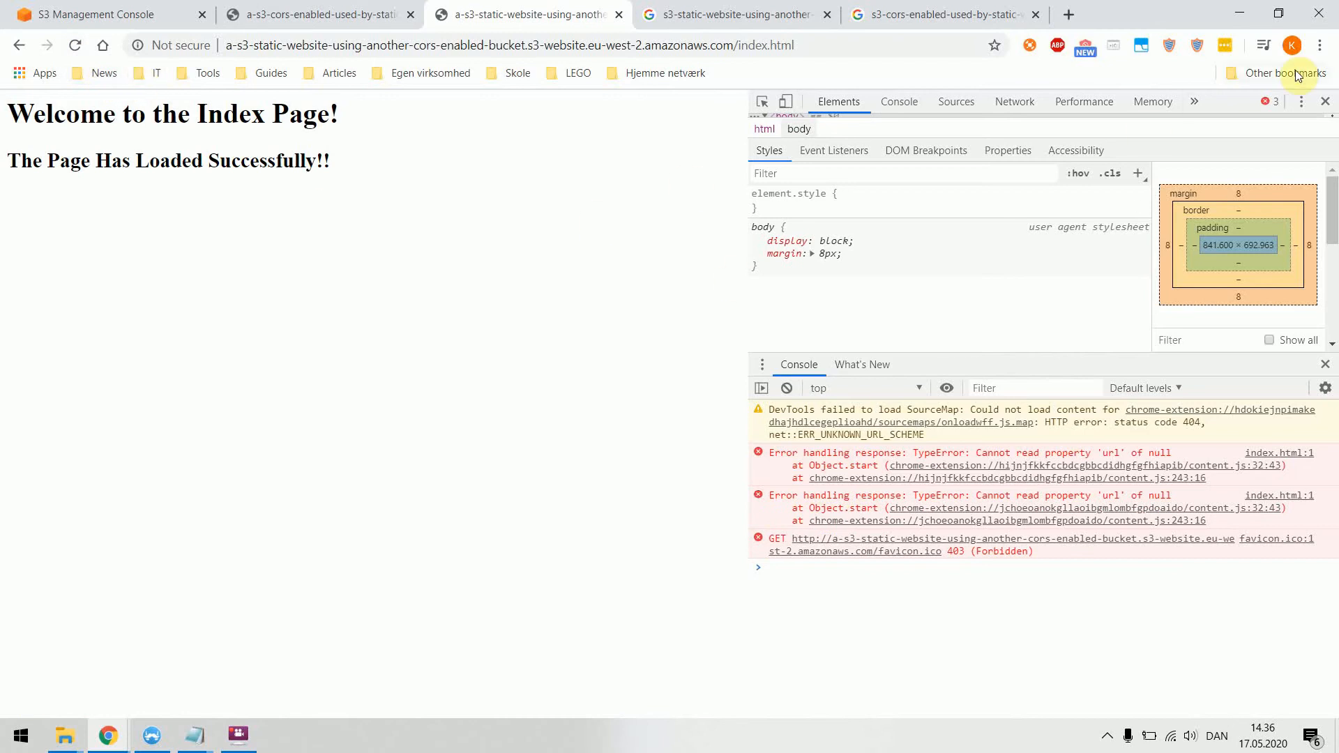
{"action": "left_click", "coordinate": [1323, 103]}
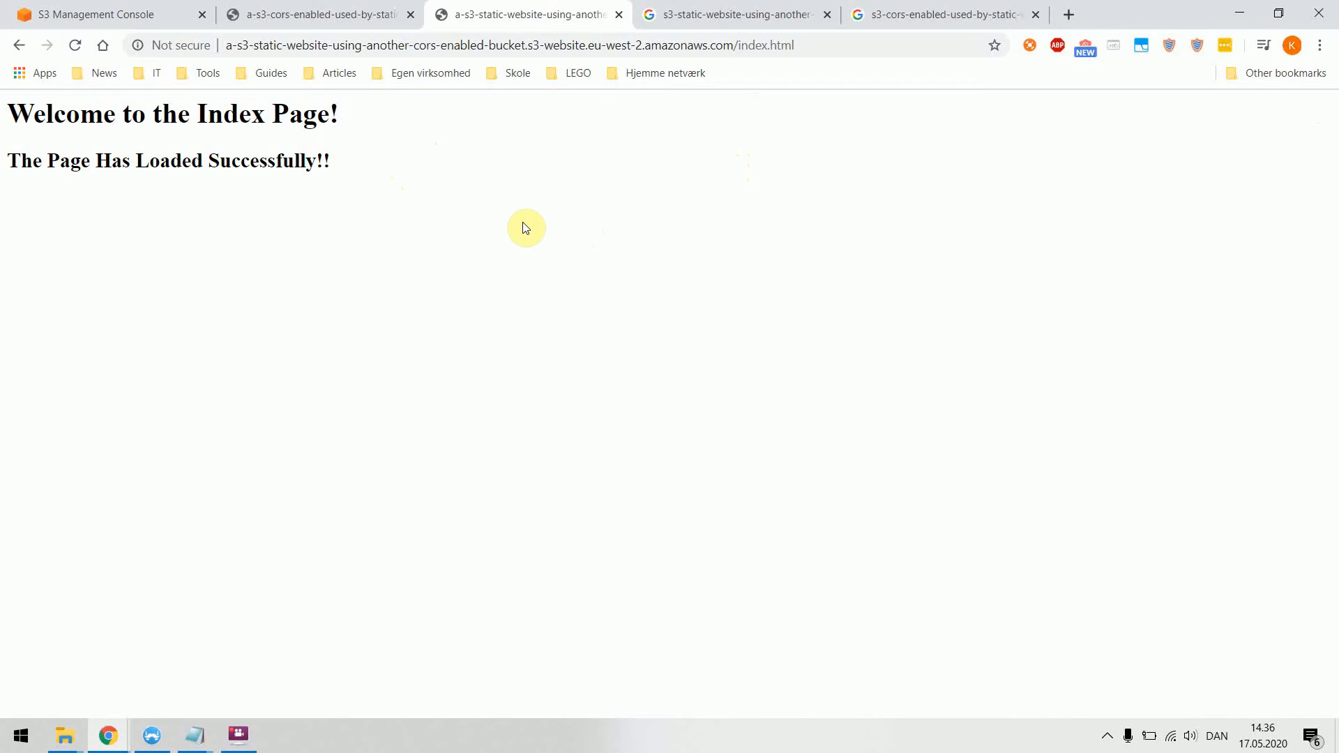
Step: Open the CORS configuration of the a-s3-cors-enabled-used-by-static-website bucket in the S3 console, and locate its AllowedOrigin value
{"action": "left_click", "coordinate": [92, 17]}
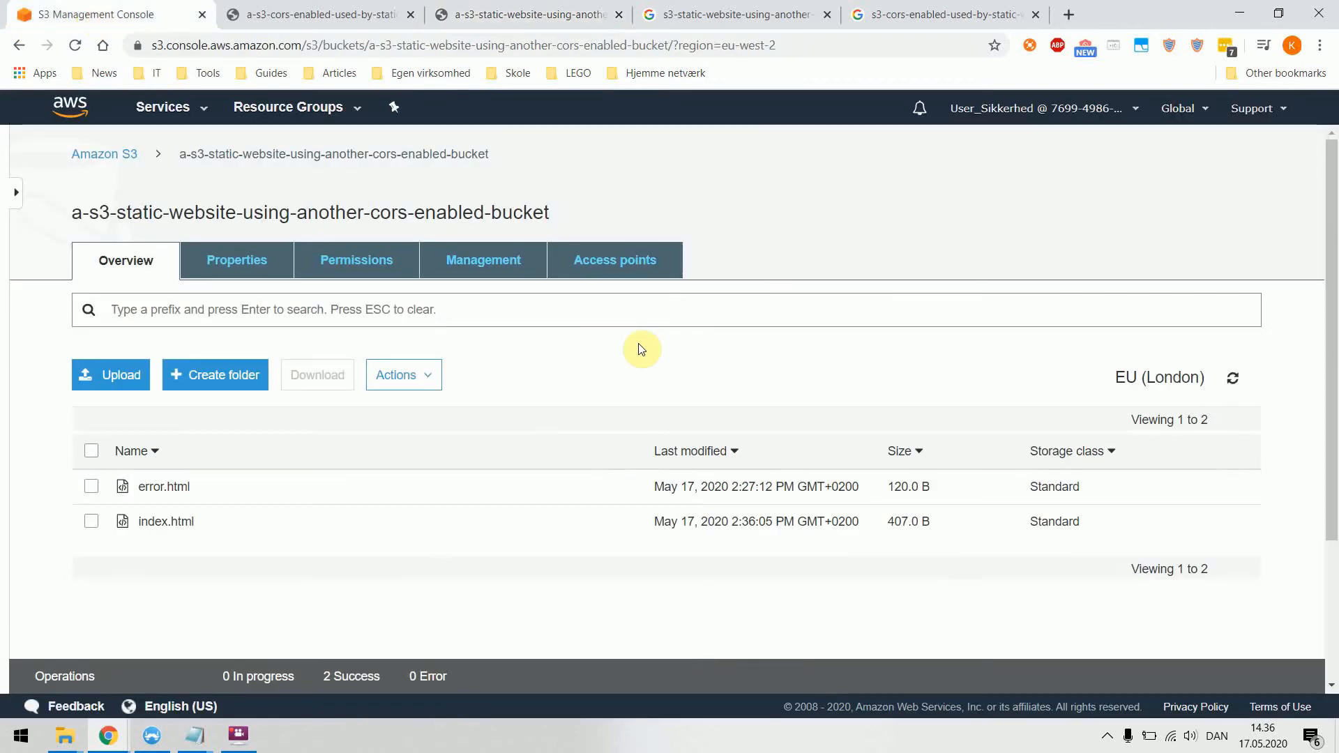
{"action": "left_click", "coordinate": [104, 156]}
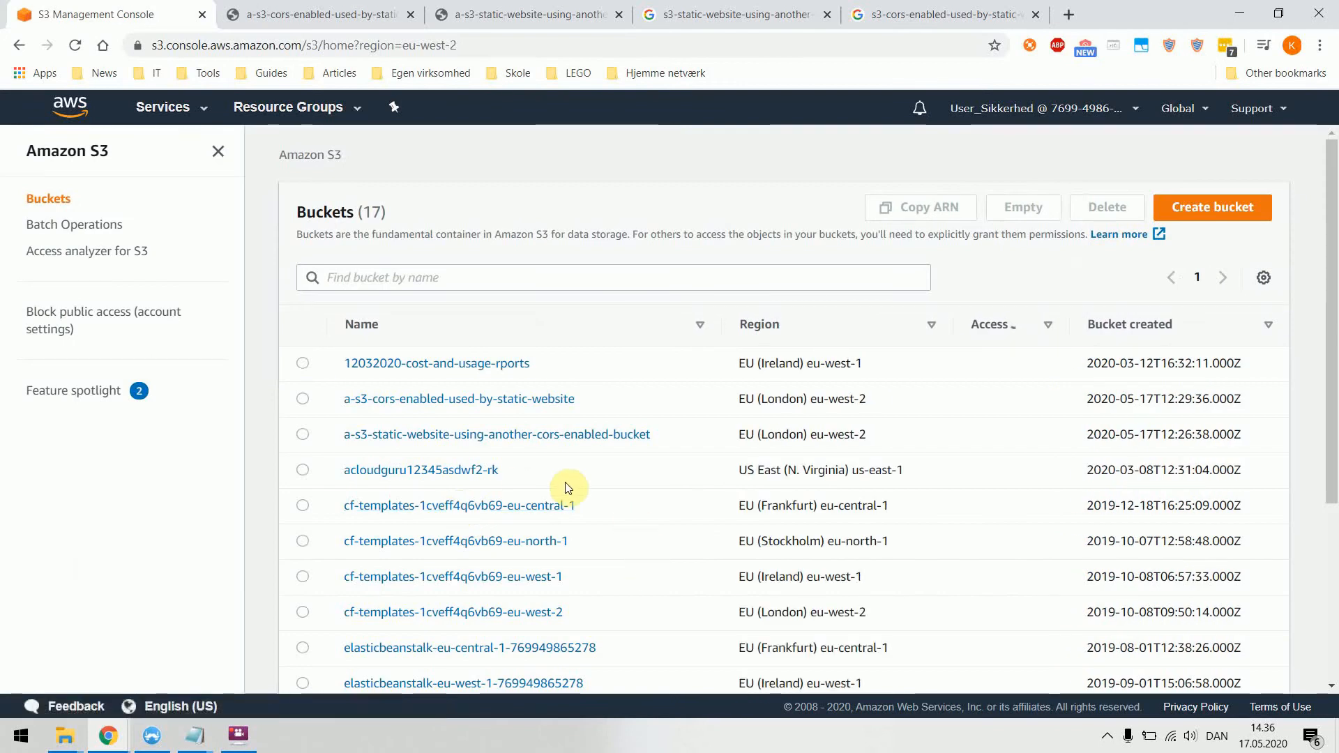
{"action": "left_click", "coordinate": [460, 405]}
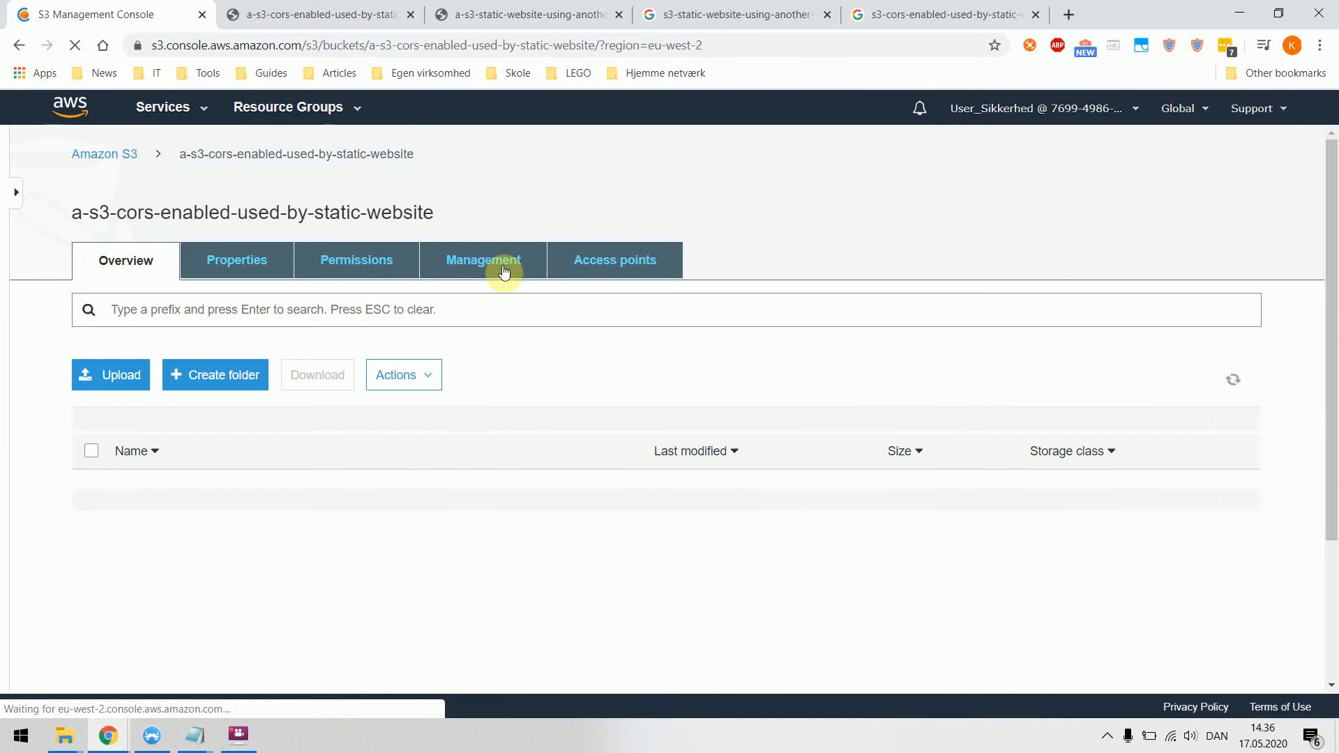
{"action": "left_click", "coordinate": [327, 269]}
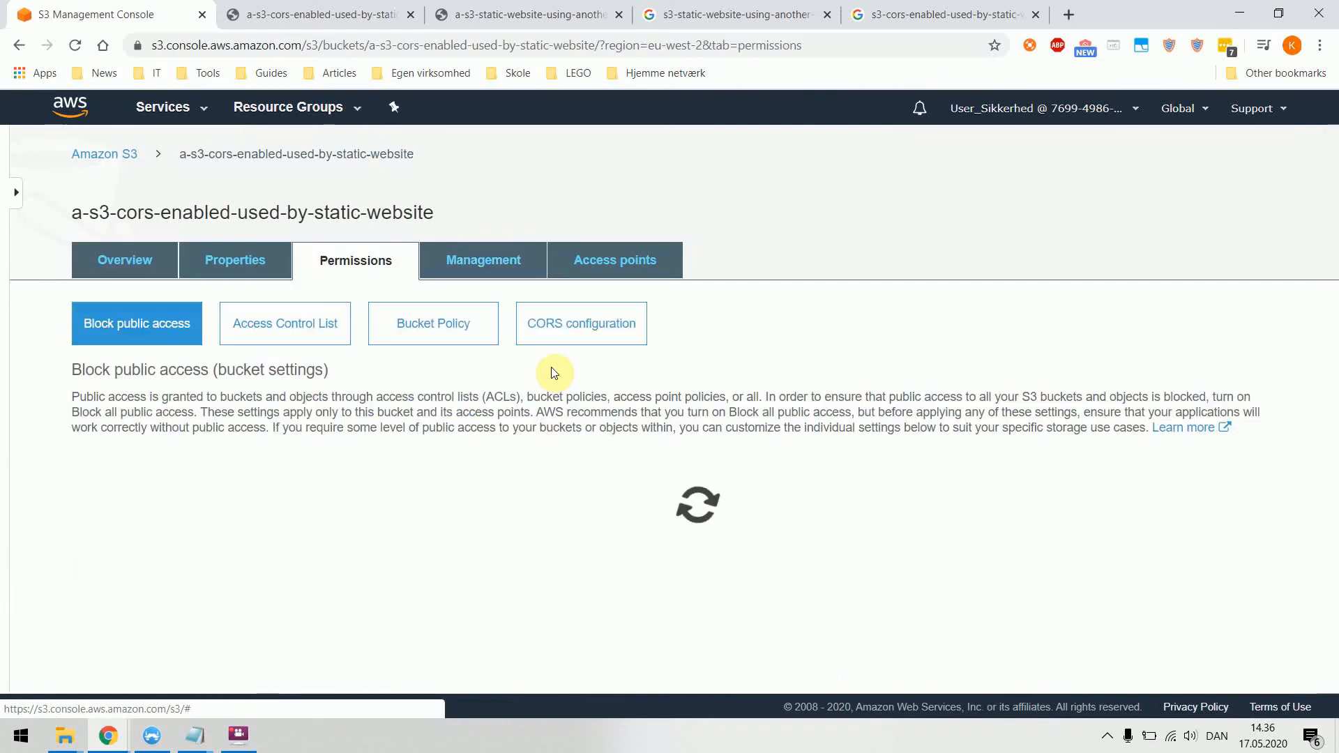
{"action": "left_click", "coordinate": [551, 330]}
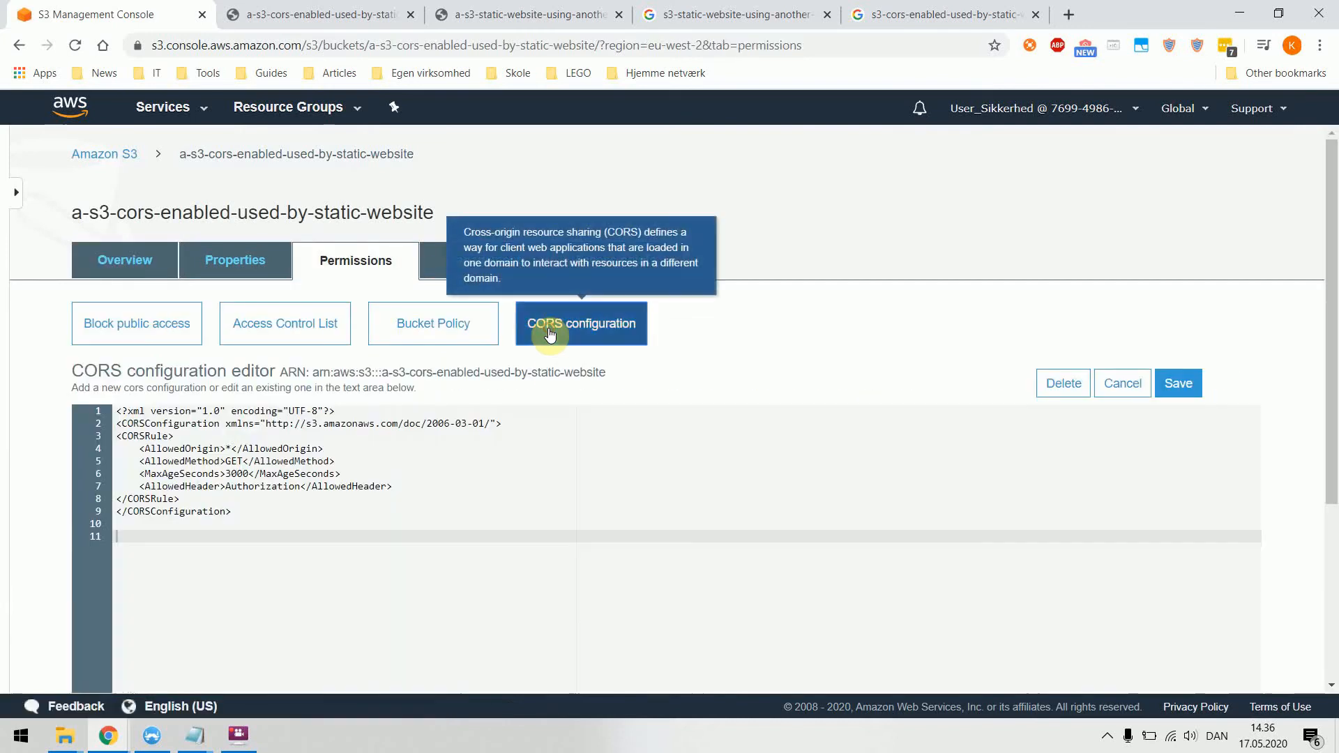
{"action": "left_click", "coordinate": [232, 448]}
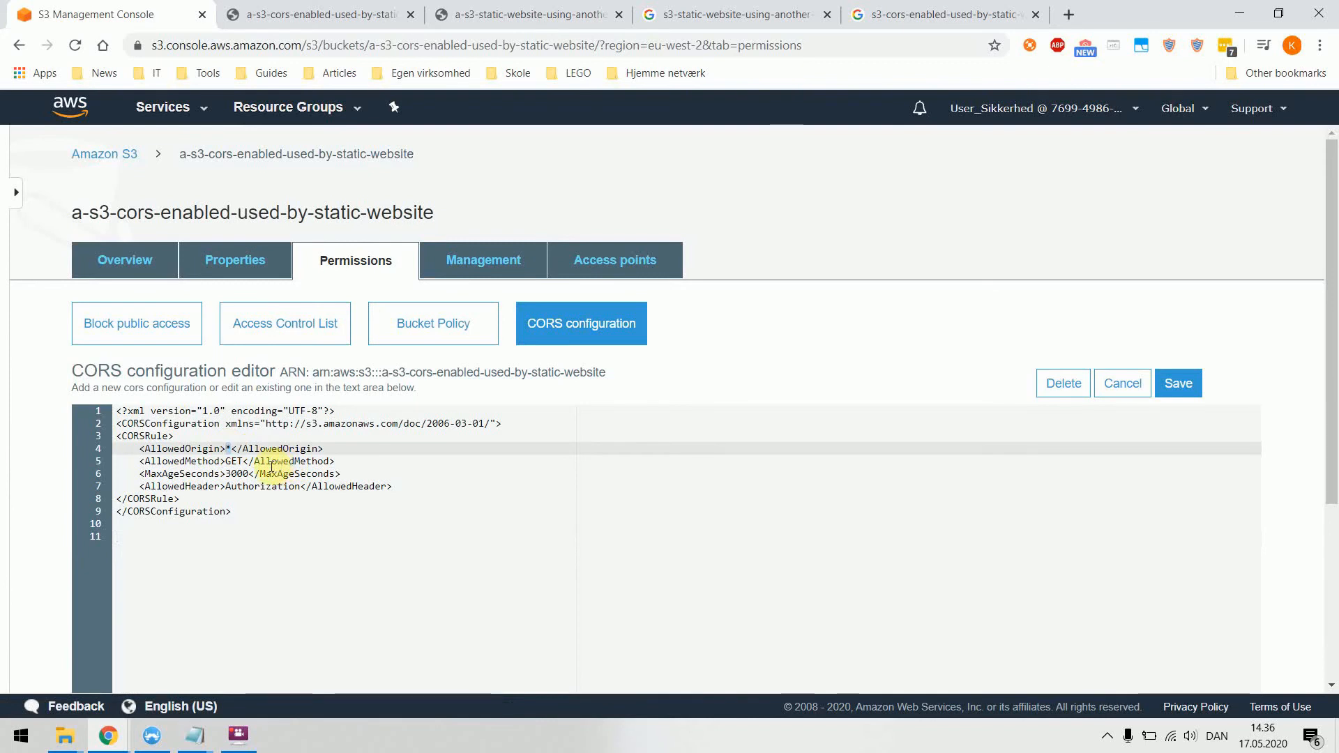
Step: Compare the loadpage.html and index.html pages, and copy the index page's website address without /index.html
{"action": "left_click", "coordinate": [301, 14]}
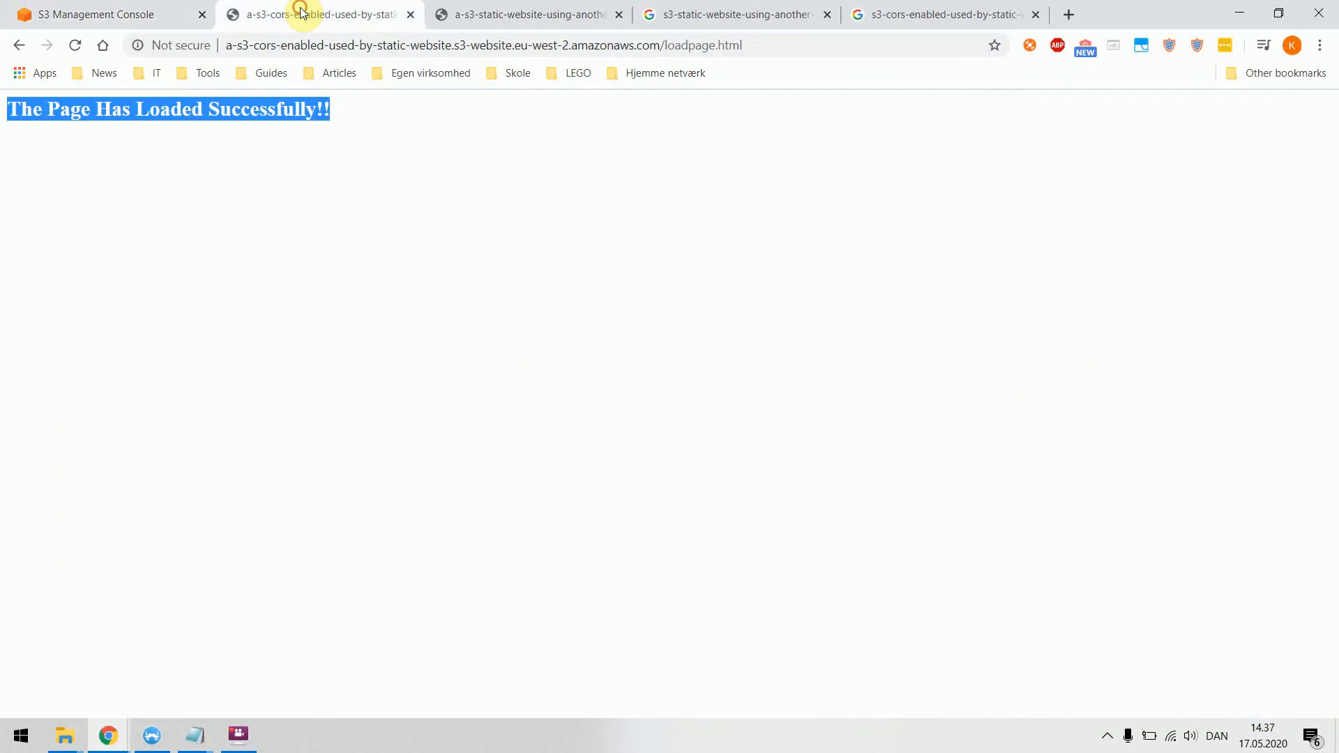
{"action": "left_click", "coordinate": [520, 20]}
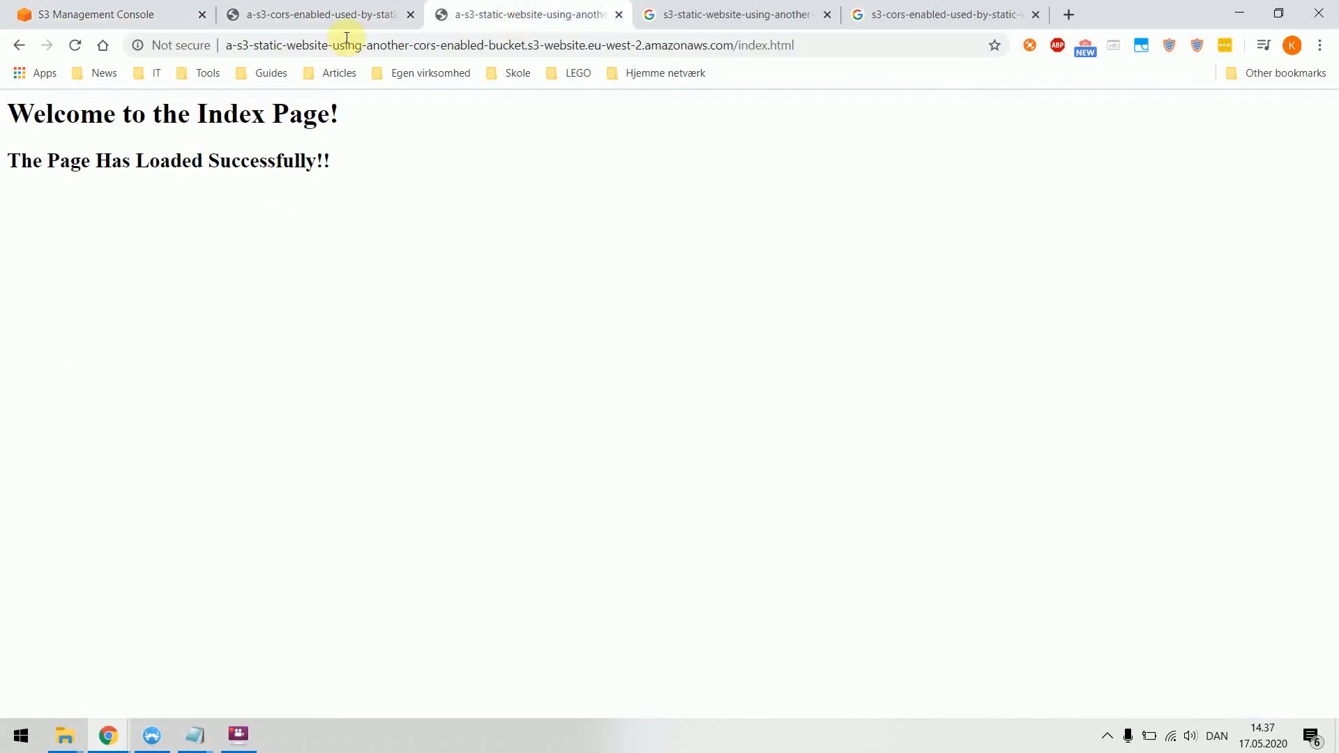
{"action": "left_click", "coordinate": [320, 16]}
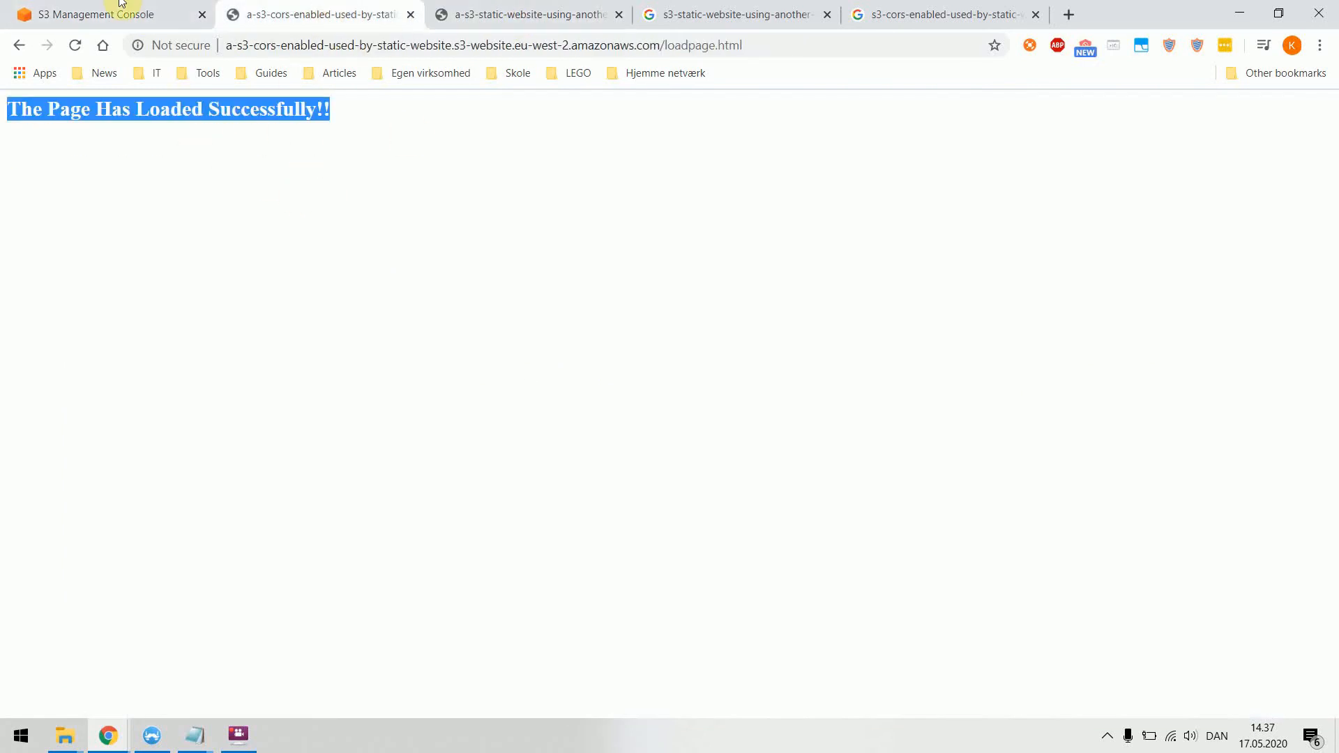
{"action": "left_click", "coordinate": [479, 16]}
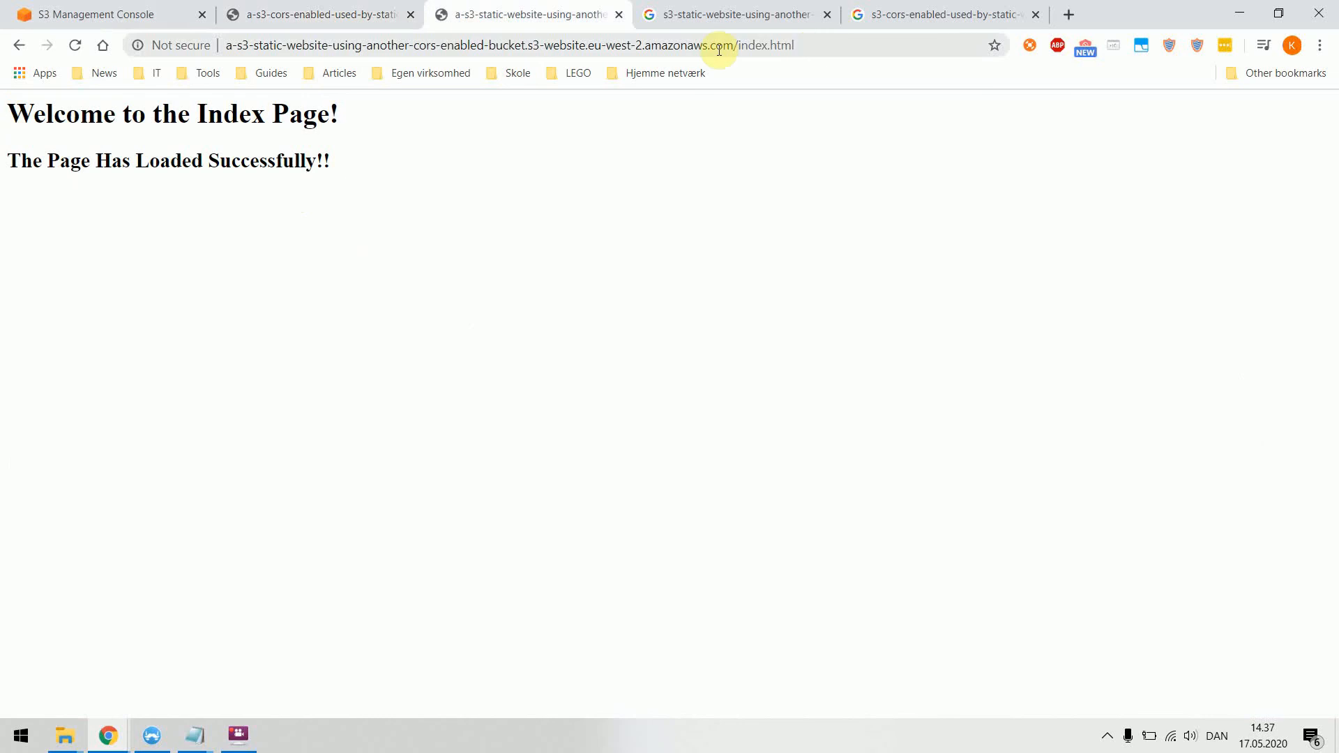
{"action": "left_click_drag", "start_coordinate": [734, 46], "coordinate": [182, 28]}
{"action": "key", "text": "ctrl+c"}
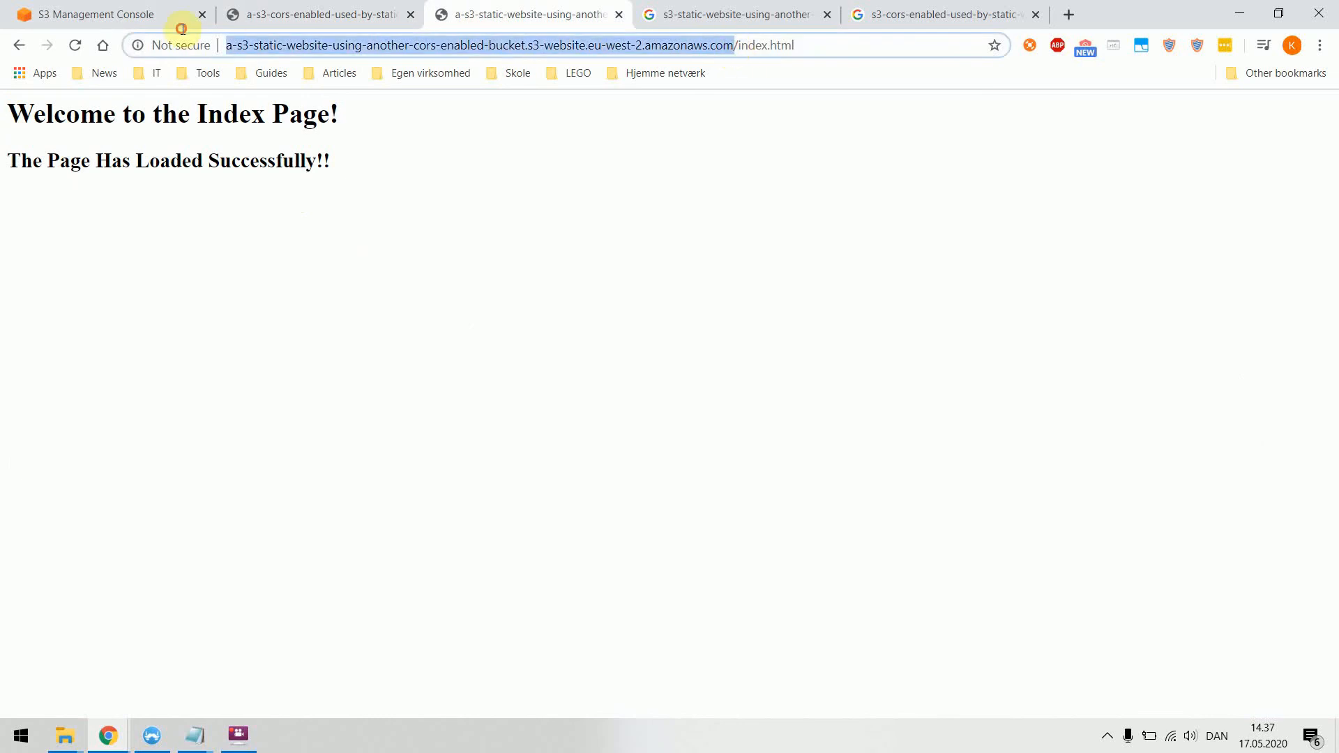
{"action": "left_click", "coordinate": [108, 21]}
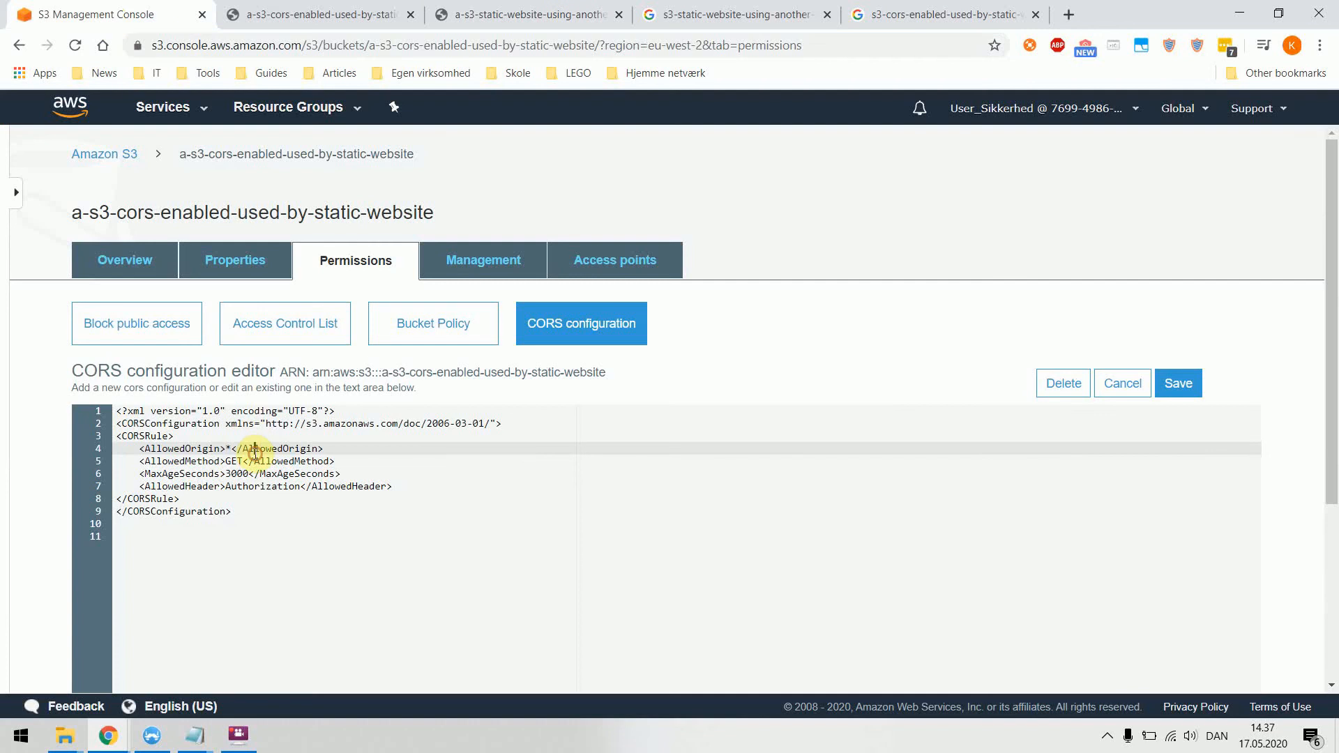
{"action": "double_click", "coordinate": [228, 448]}
{"action": "key", "text": "ctrl+v"}
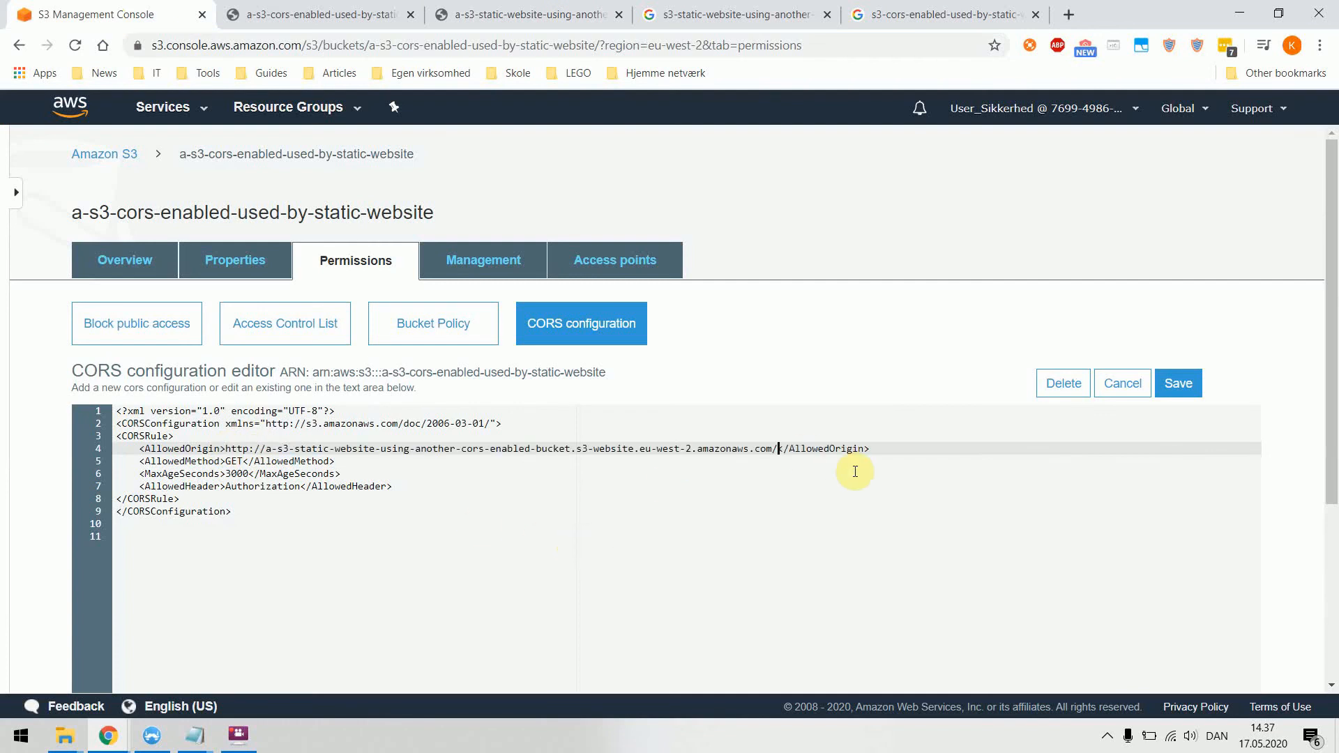
{"action": "left_click", "coordinate": [1196, 388]}
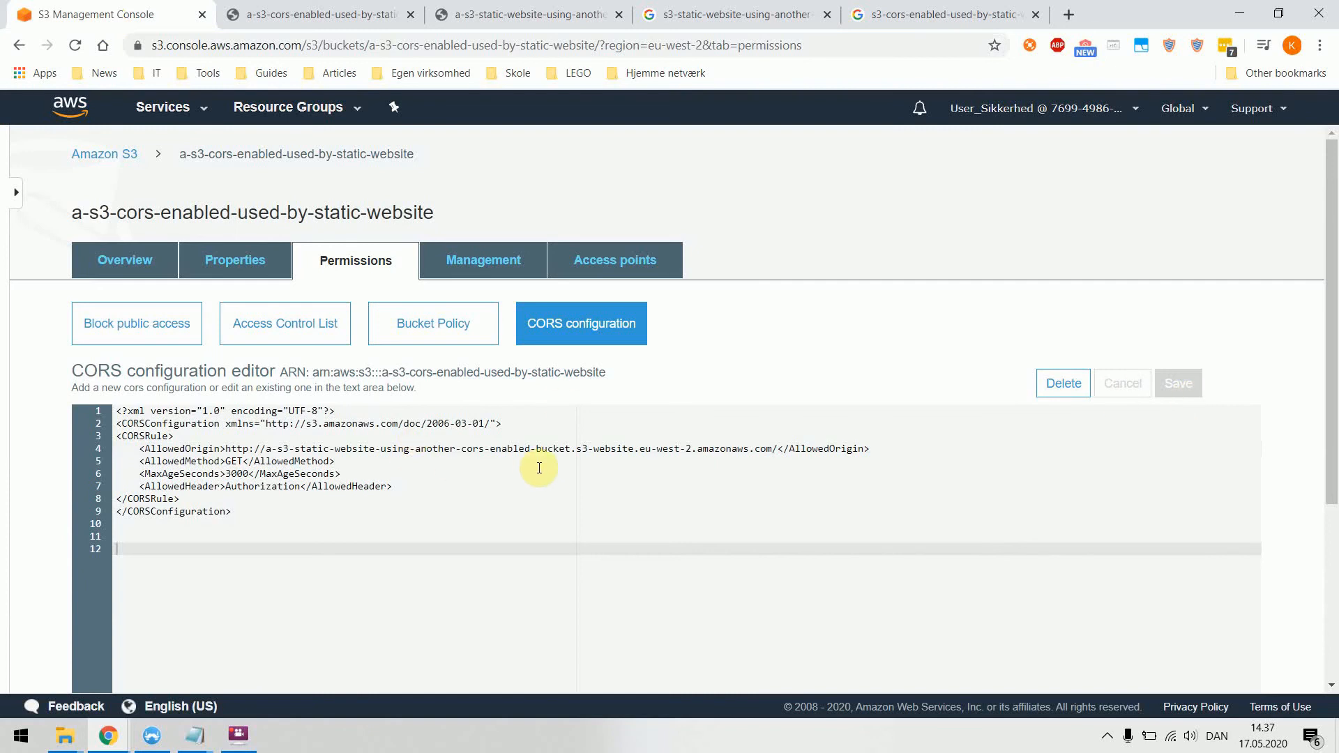
Step: Return to the static website's index.html page and reload it to test the restricted CORS origin
{"action": "left_click", "coordinate": [164, 261]}
{"action": "left_click", "coordinate": [514, 21]}
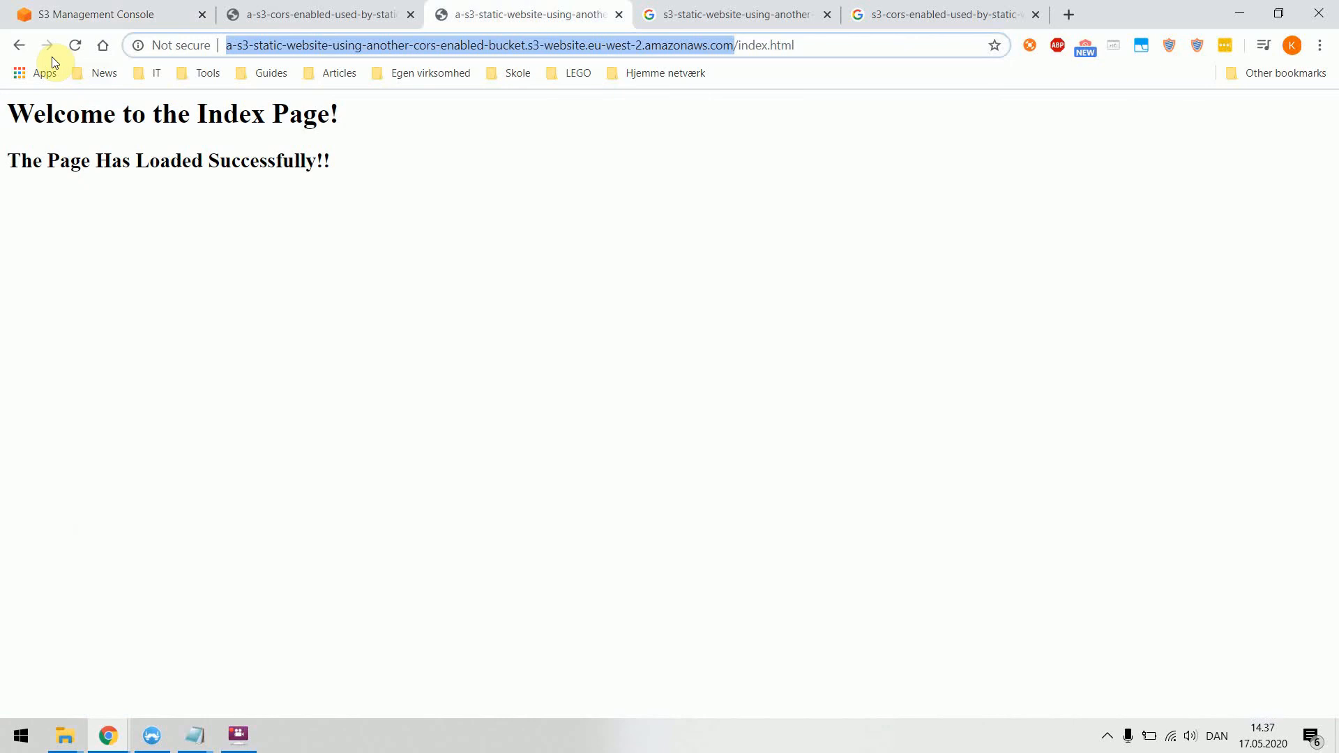
{"action": "left_click", "coordinate": [74, 46]}
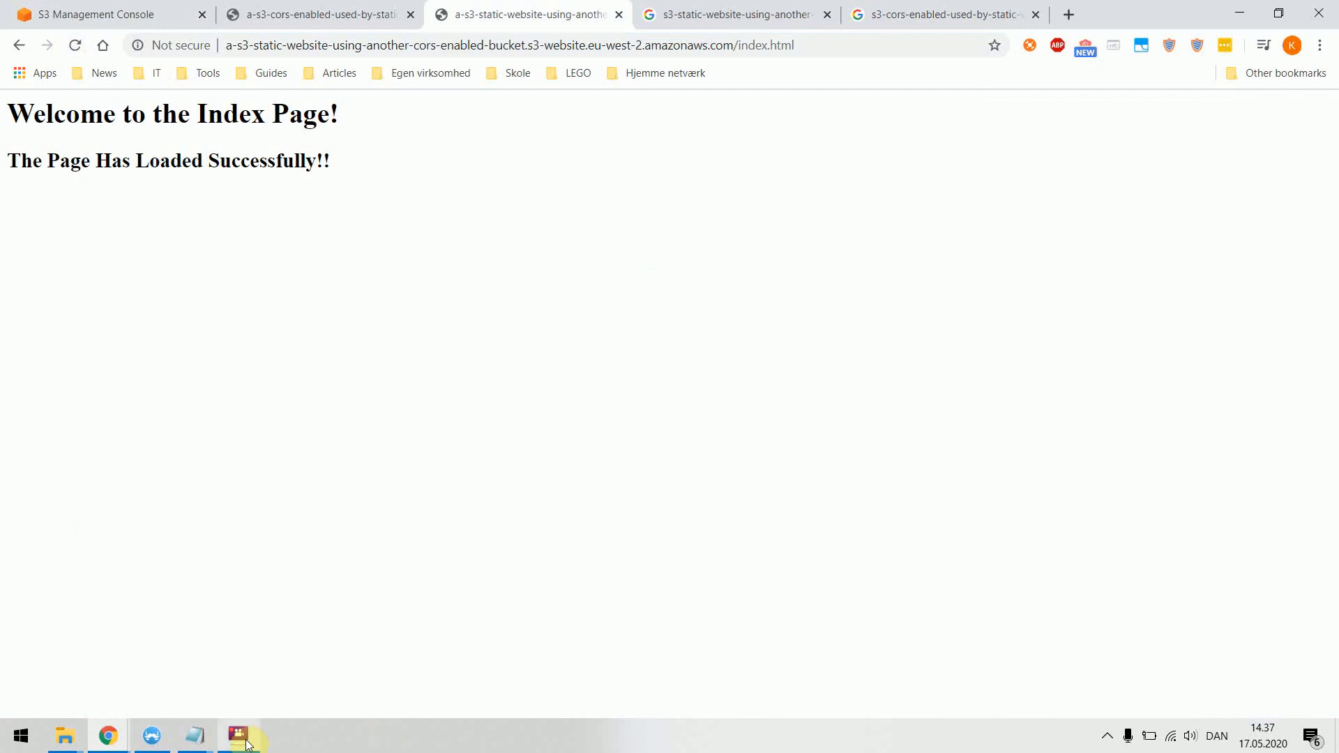
{"action": "mouse_move", "coordinate": [248, 745]}
{"action": "left_click", "coordinate": [240, 689]}
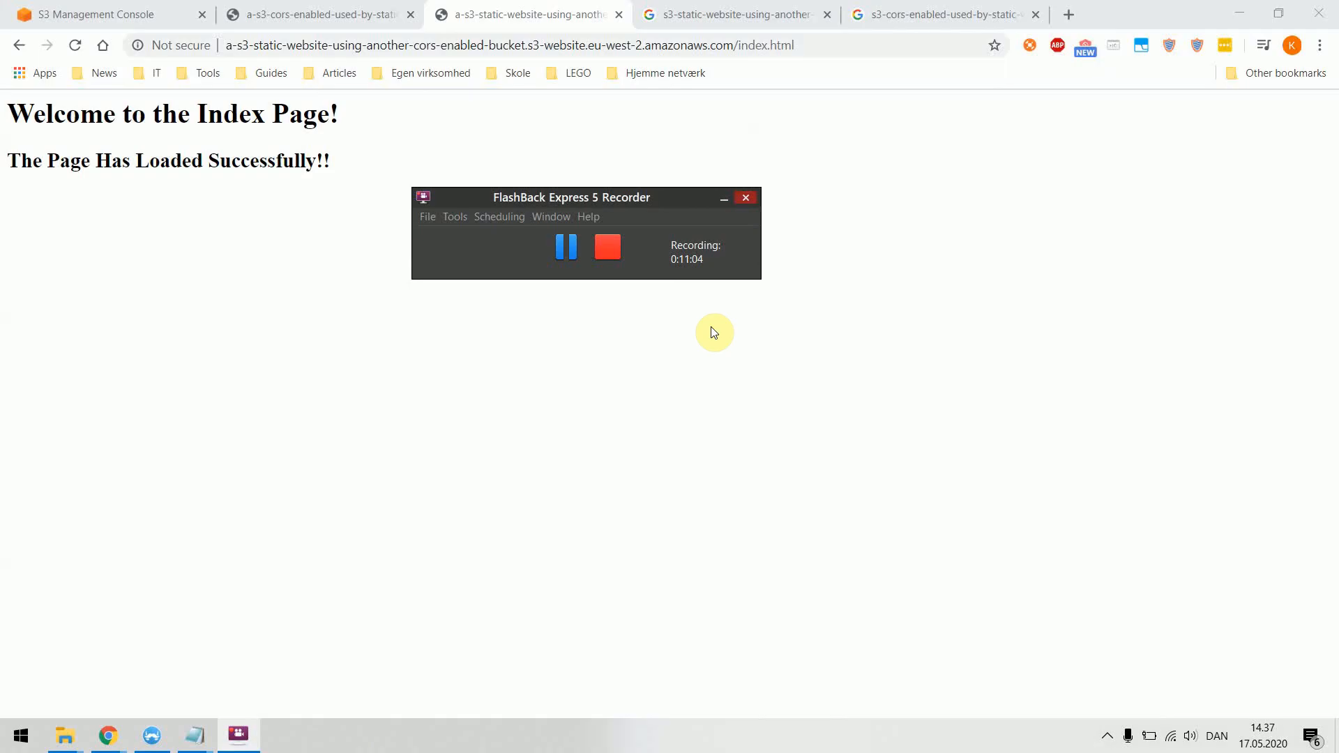